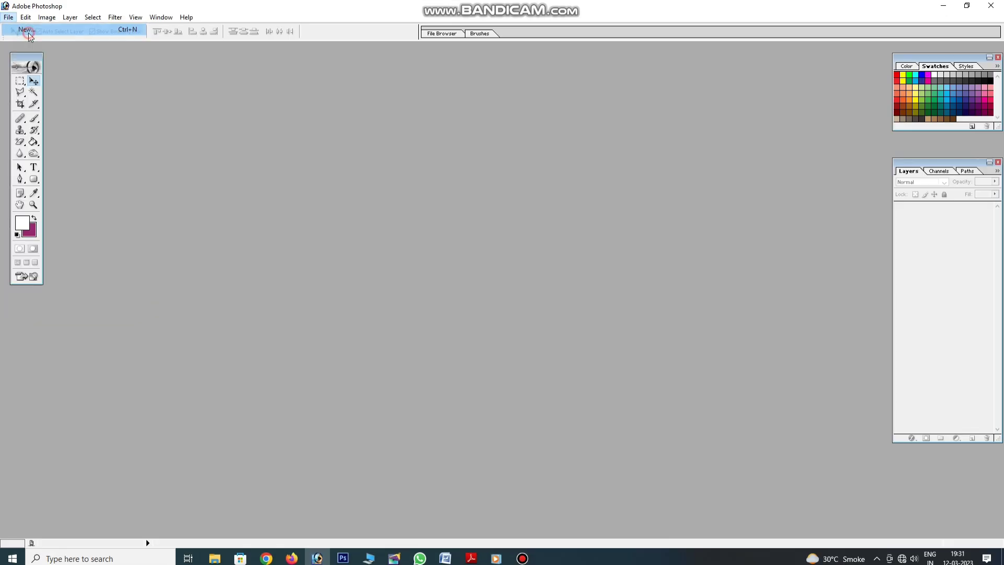
- Create a 60 x 36 inch, 72 ppi CMYK Color document and maximize its window
click(28, 31)
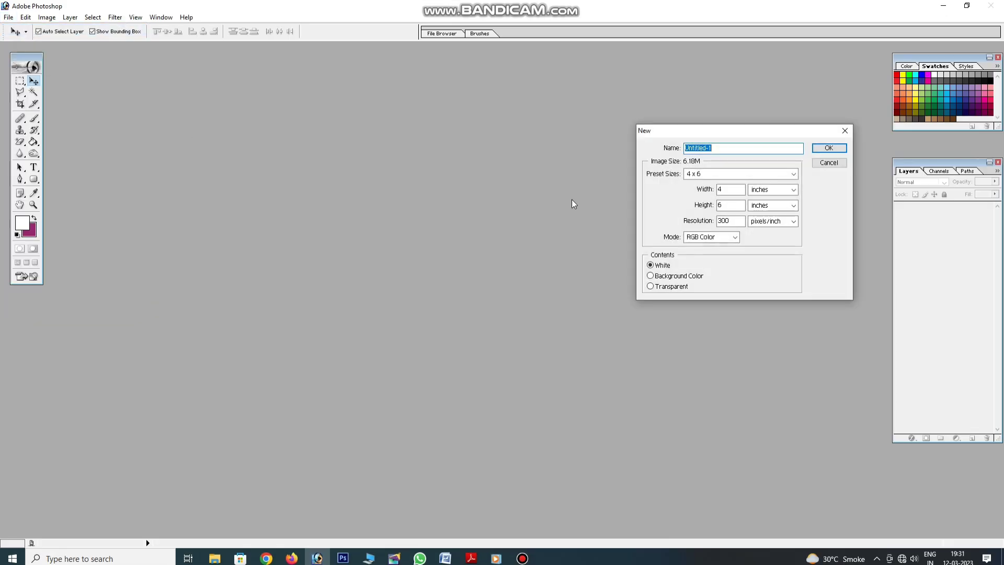
double_click(728, 191)
text(60)
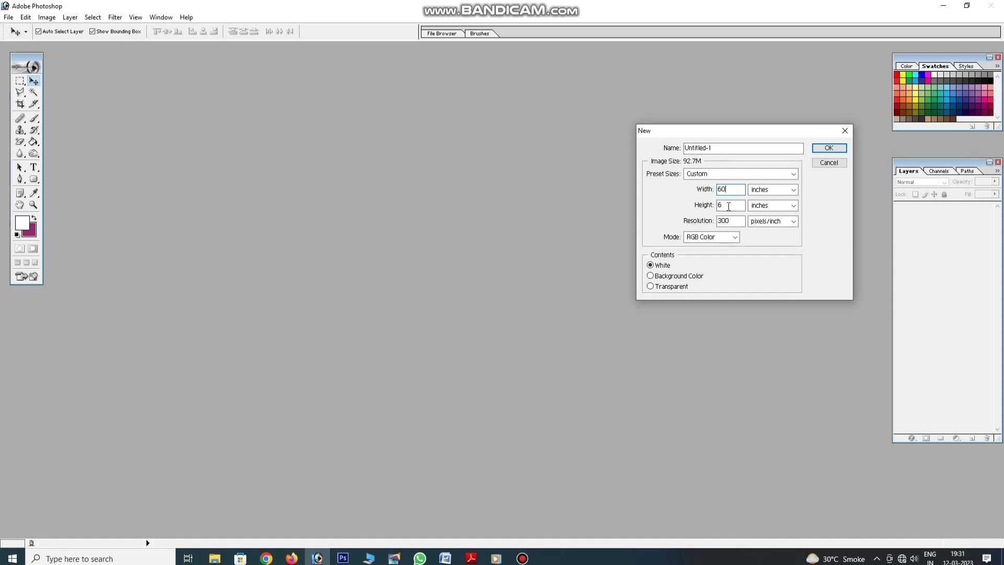
double_click(729, 206)
text(36)
double_click(730, 220)
text(72)
click(711, 237)
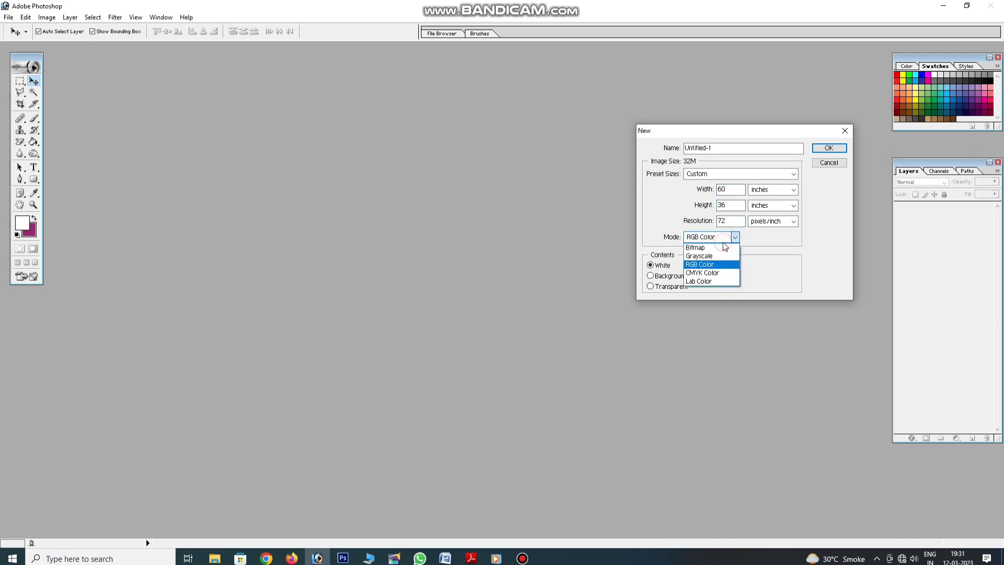
click(710, 272)
key(Return)
double_click(602, 55)
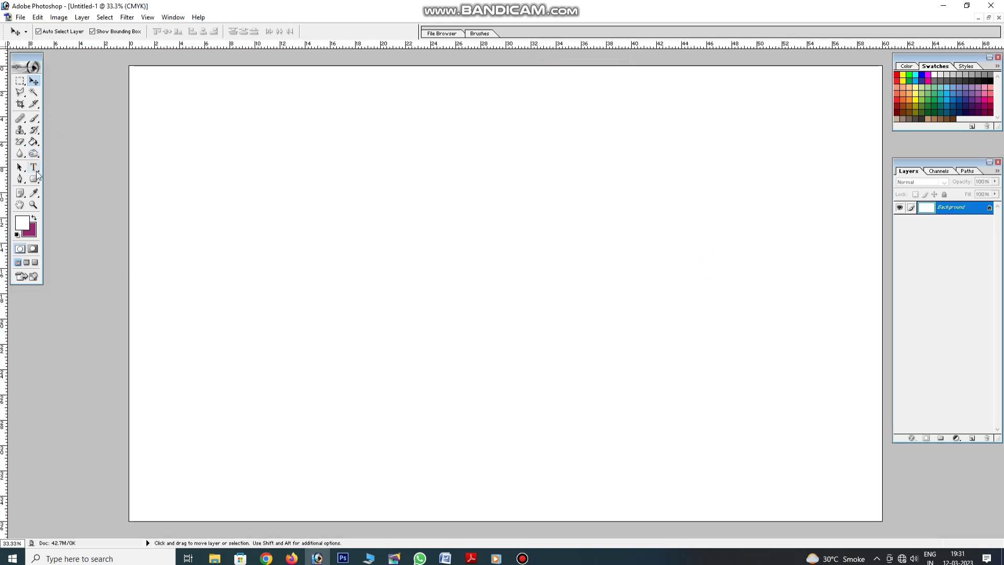
click(34, 167)
- Start a text layer on the canvas, colour it red and enlarge it to banner size
click(202, 196)
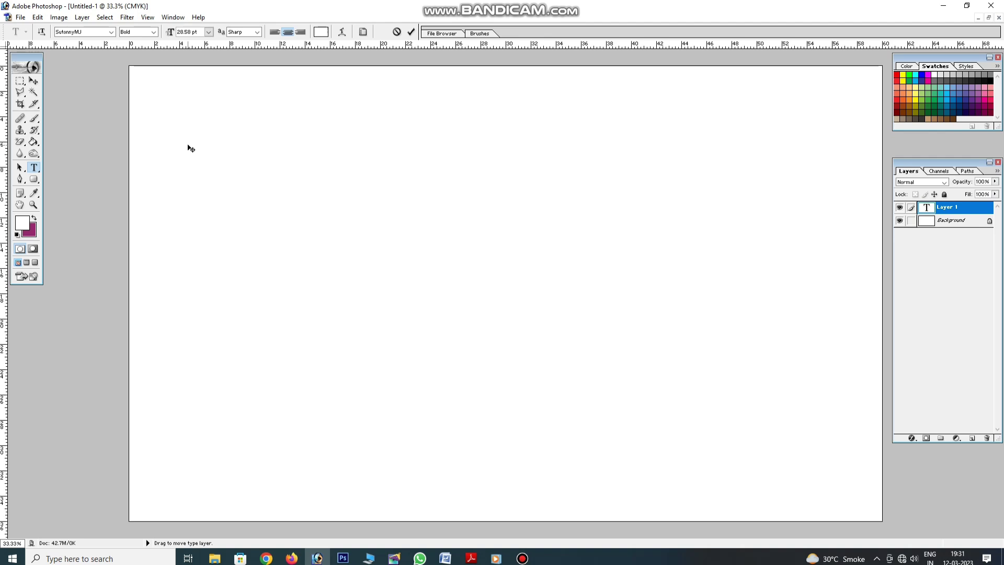
click(321, 32)
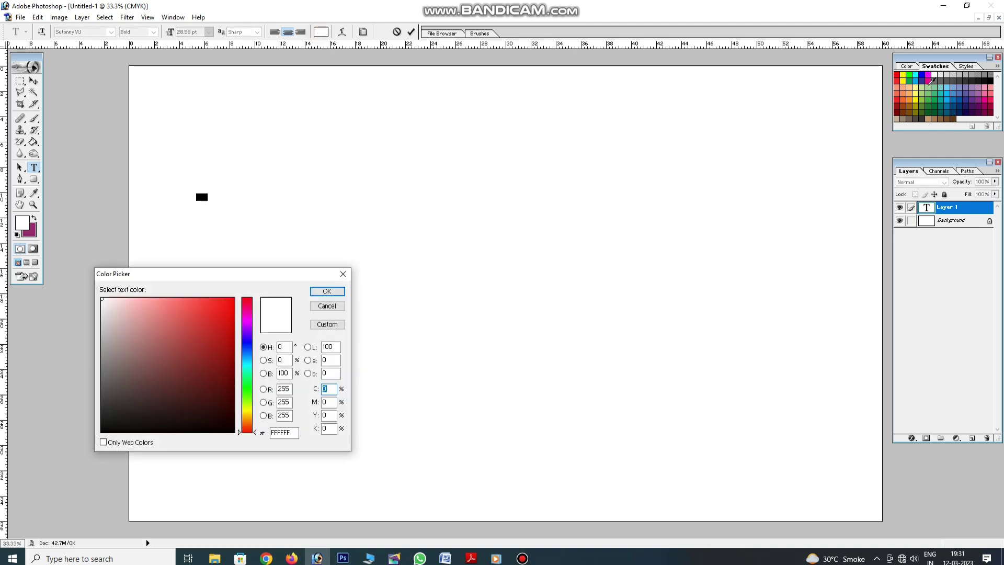
click(898, 75)
key(Return)
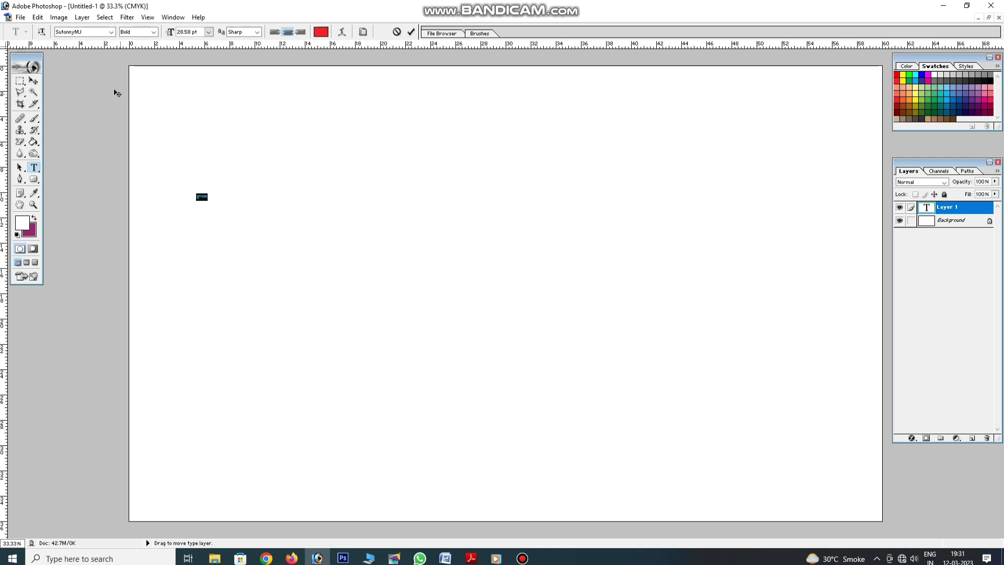
click(34, 81)
key(ctrl+t)
drag(207, 199, 464, 266)
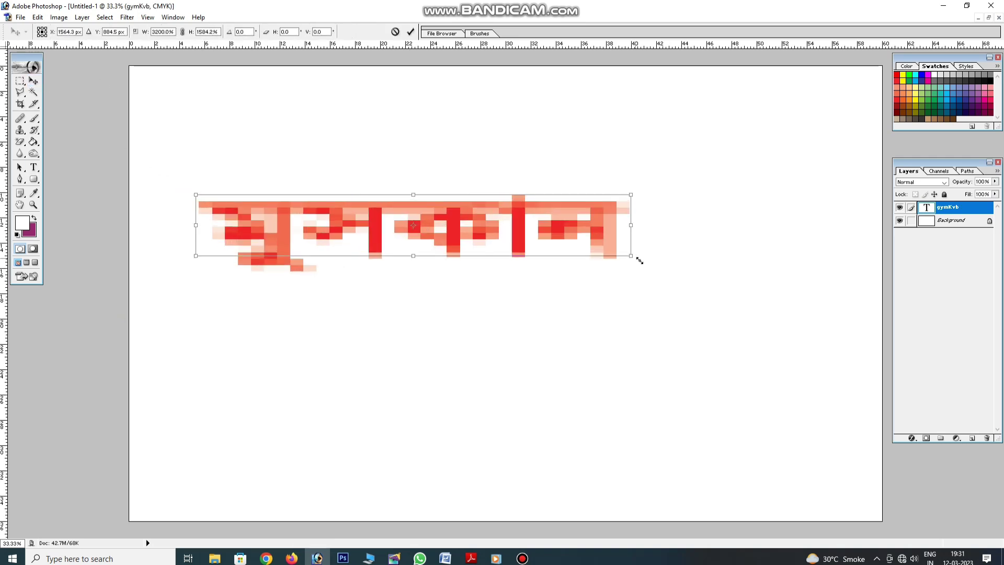
key(Return)
- Type the Bengali title 'মুসকান মেডিসিন সেন্টার' and commit it
key(t)
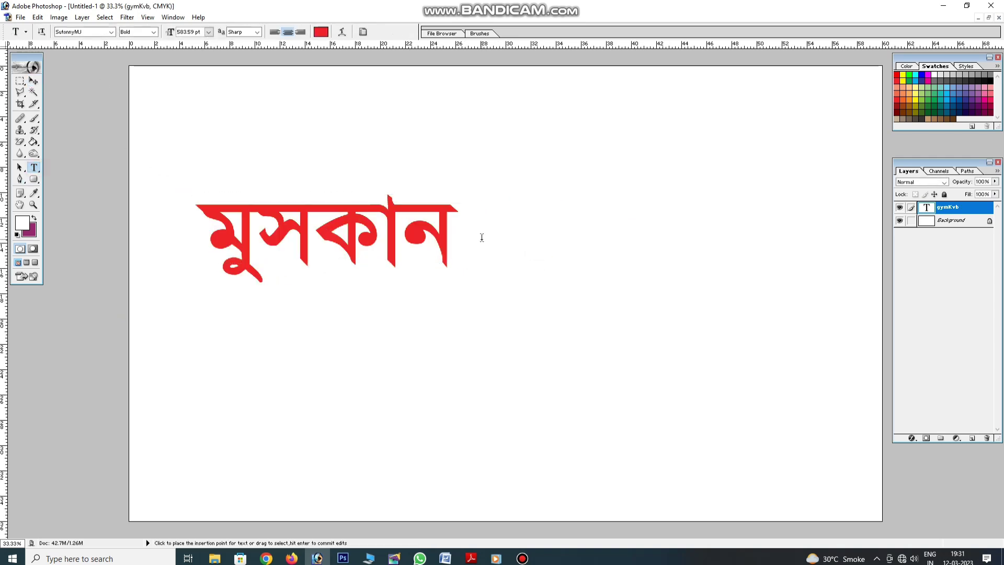
click(456, 234)
text(‡gw)
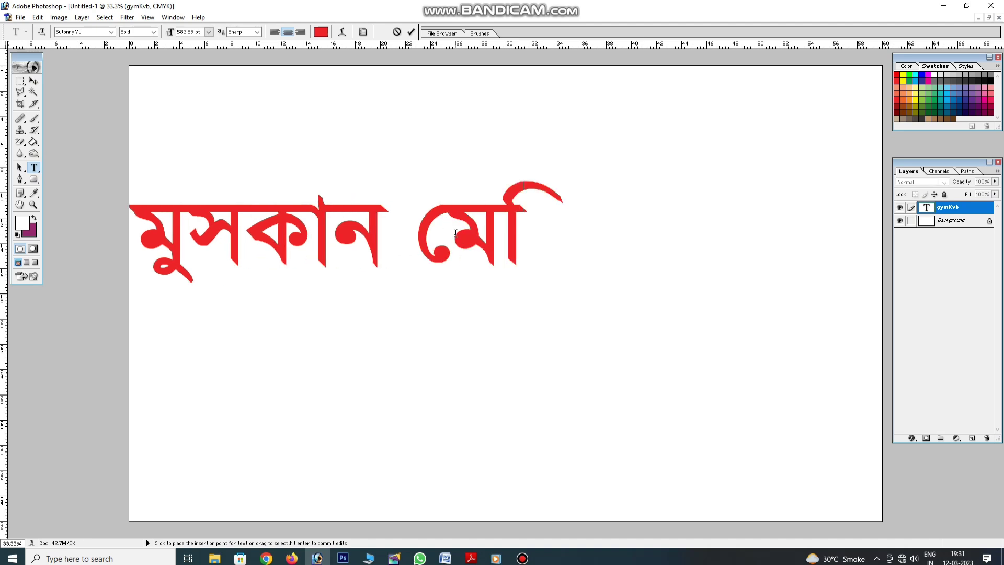
text(Wwmb)
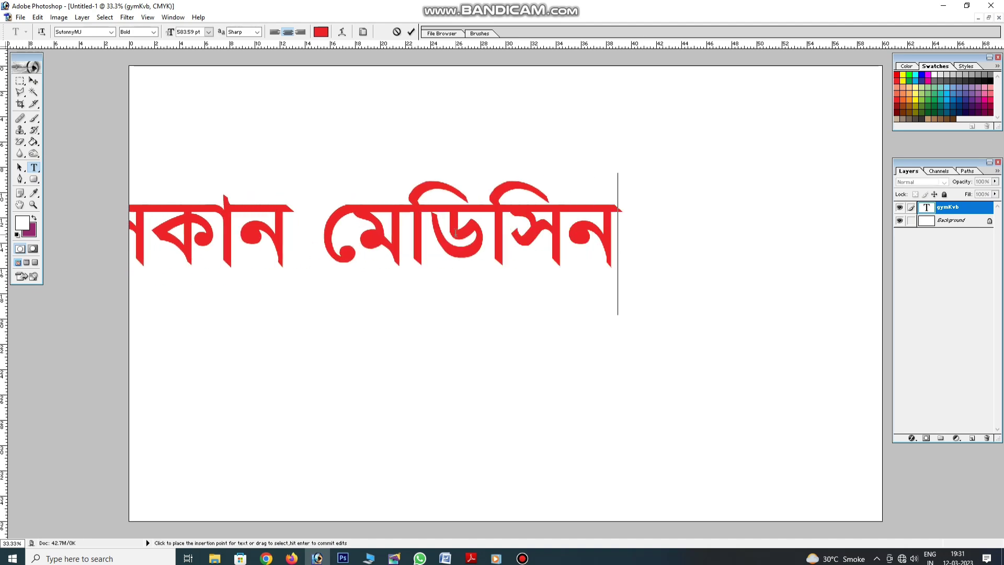
text( ‡mb›Uvi)
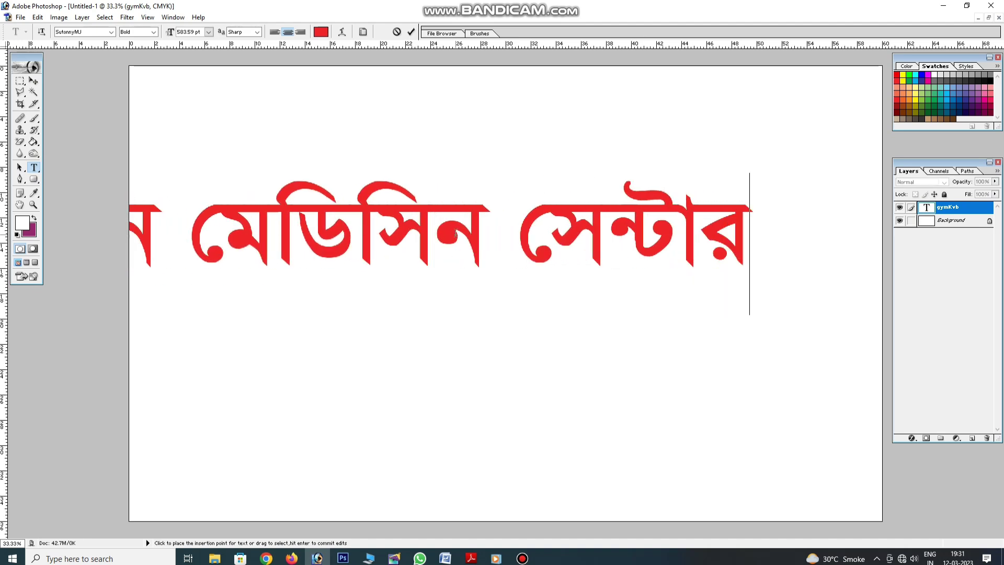
click(33, 80)
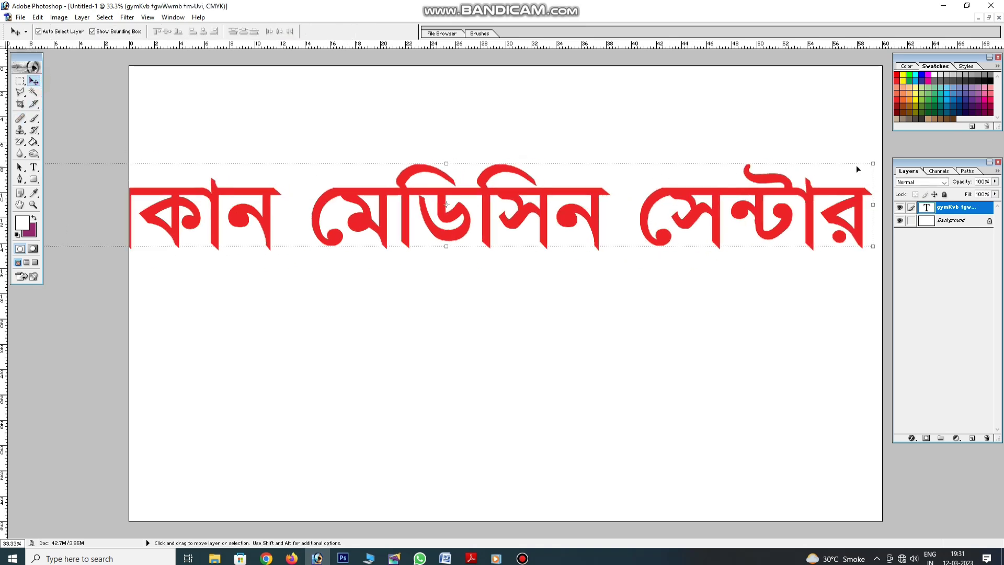
- Shrink the title to fit the page and add a large red ellipse across the top
drag(873, 164, 507, 190)
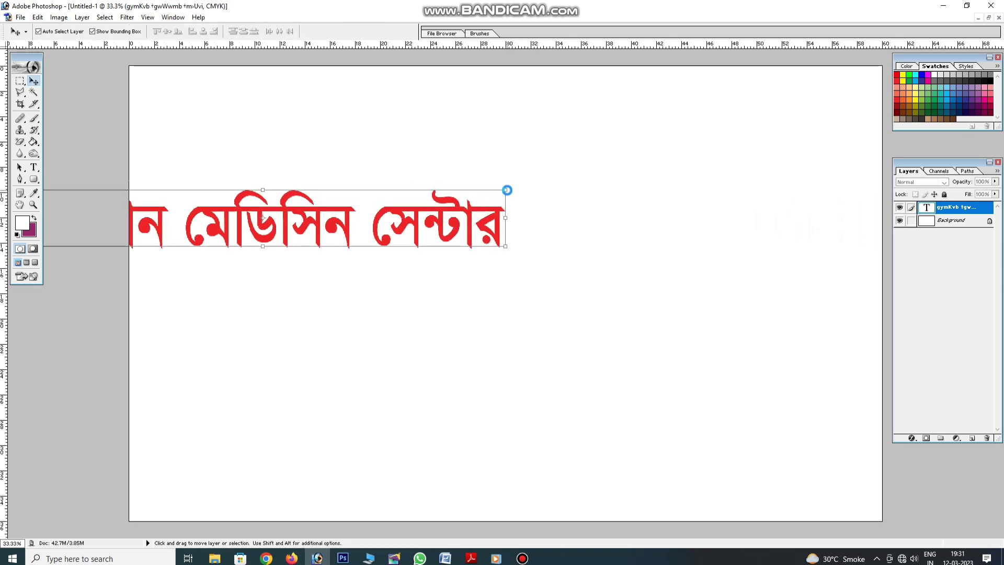
key(Return)
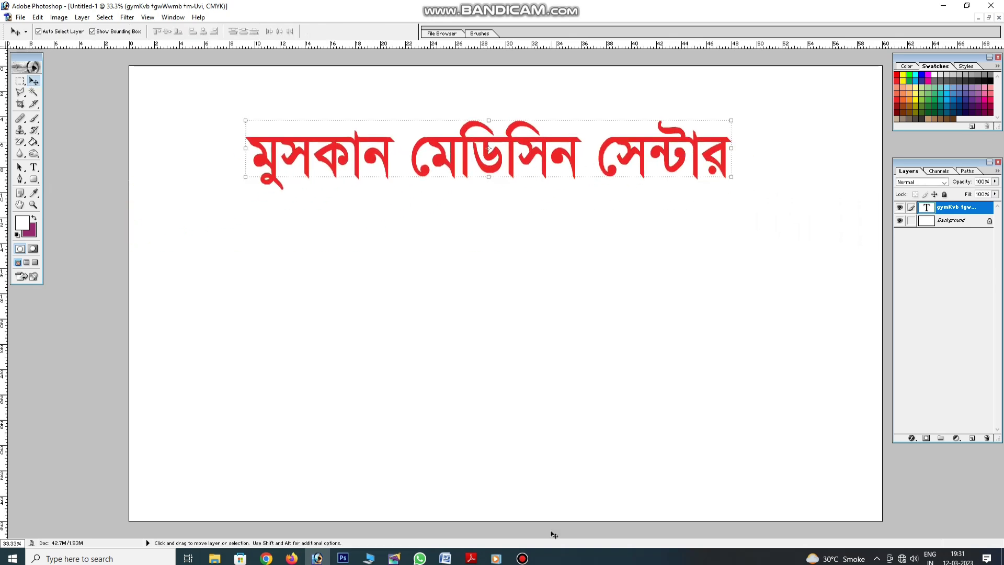
click(522, 558)
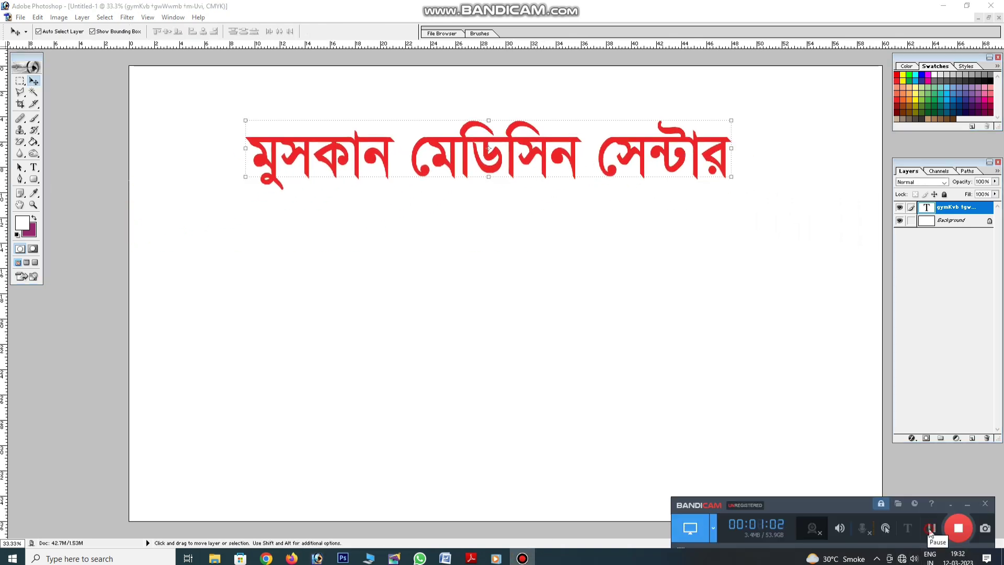
click(931, 529)
click(533, 420)
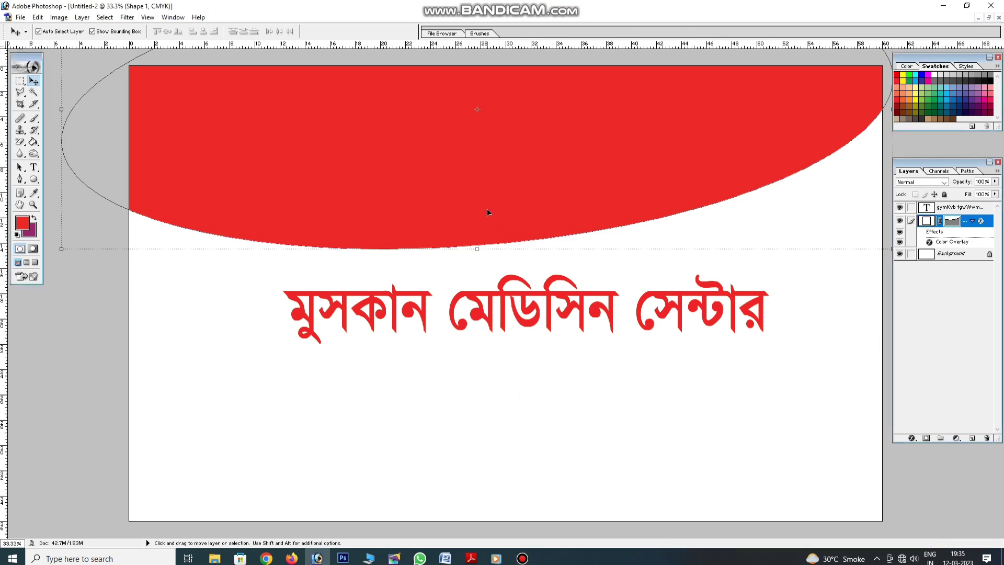
- Add a Gradient Overlay to the ellipse with a sky-blue left colour stop
click(910, 439)
click(930, 404)
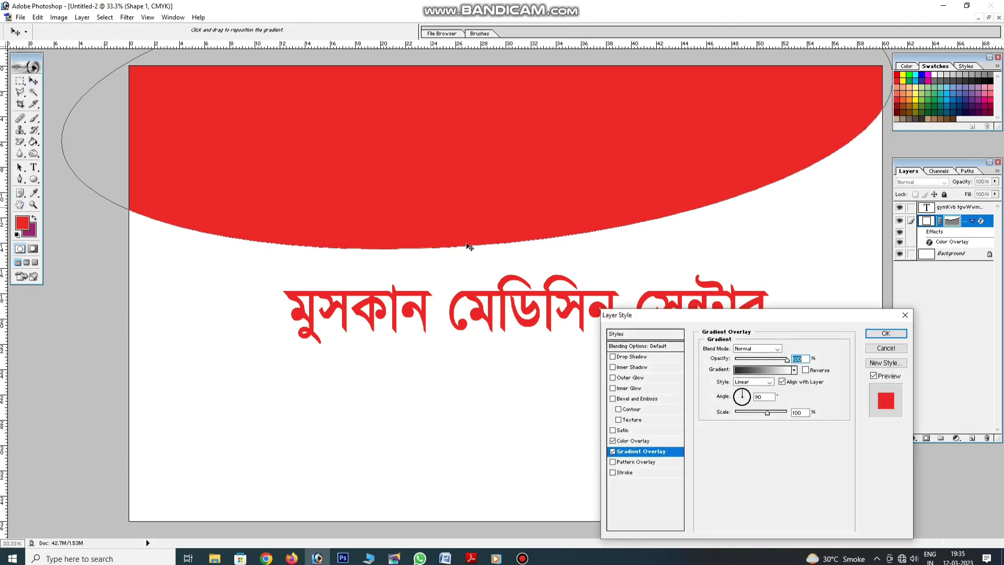
click(748, 370)
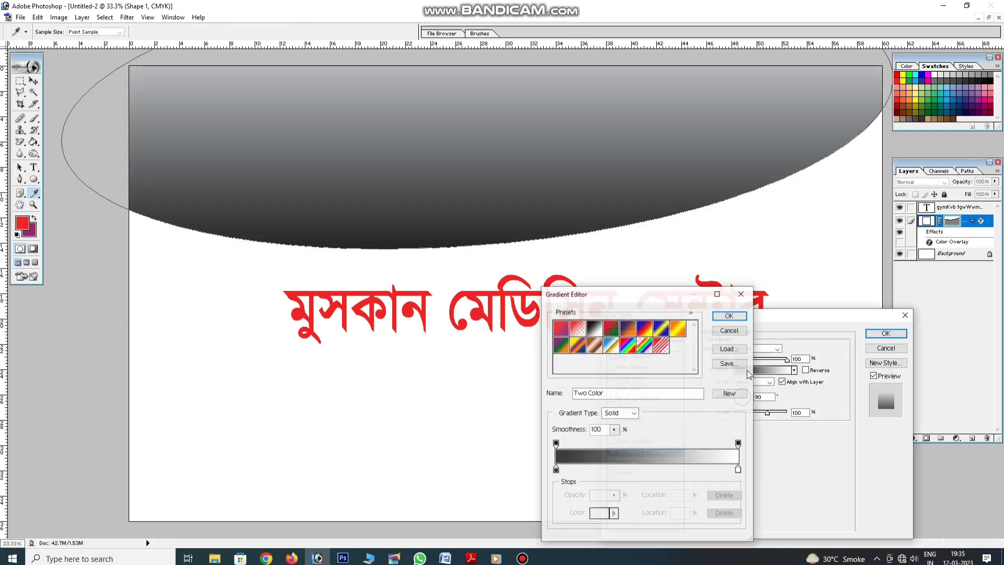
click(556, 469)
click(599, 515)
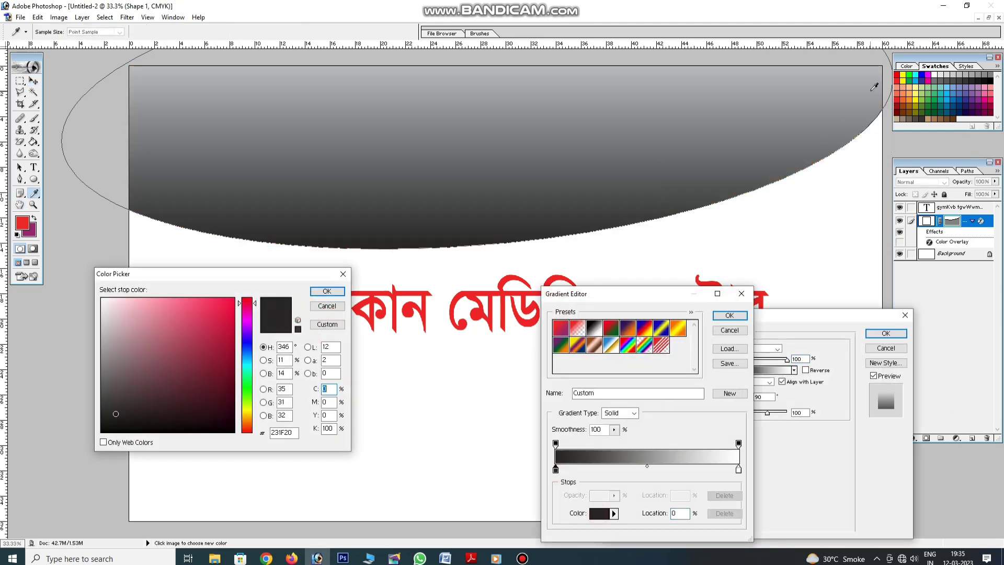
click(915, 77)
click(327, 291)
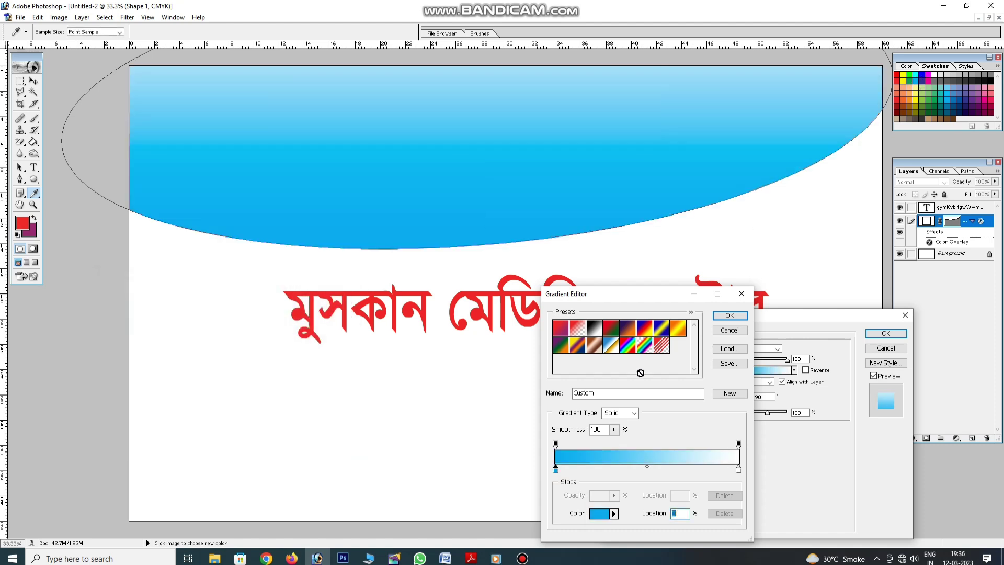
- Set the right stop to 2E3192 and midpoint to 31%, apply, and duplicate the shape layer
click(738, 469)
click(600, 513)
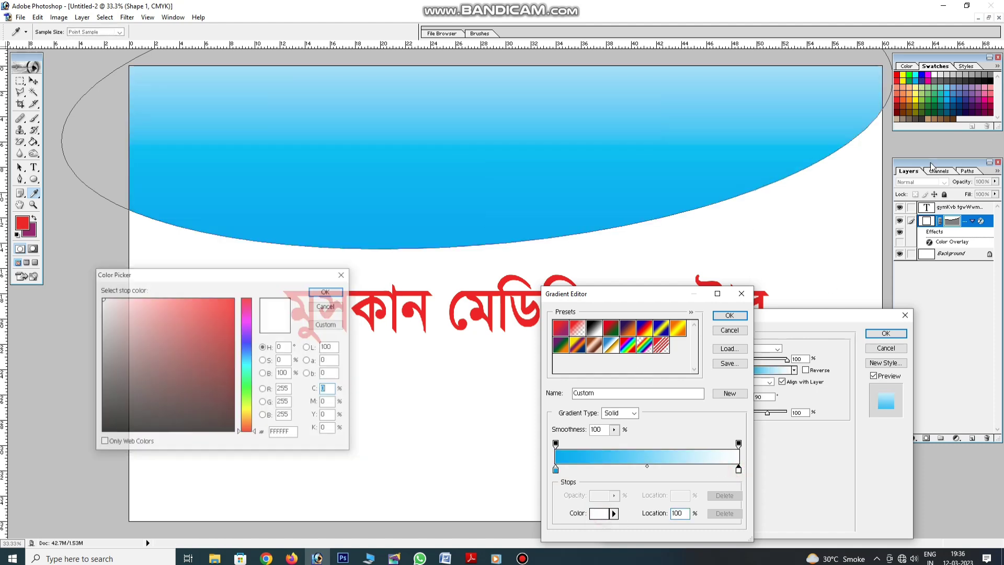
click(922, 76)
key(Return)
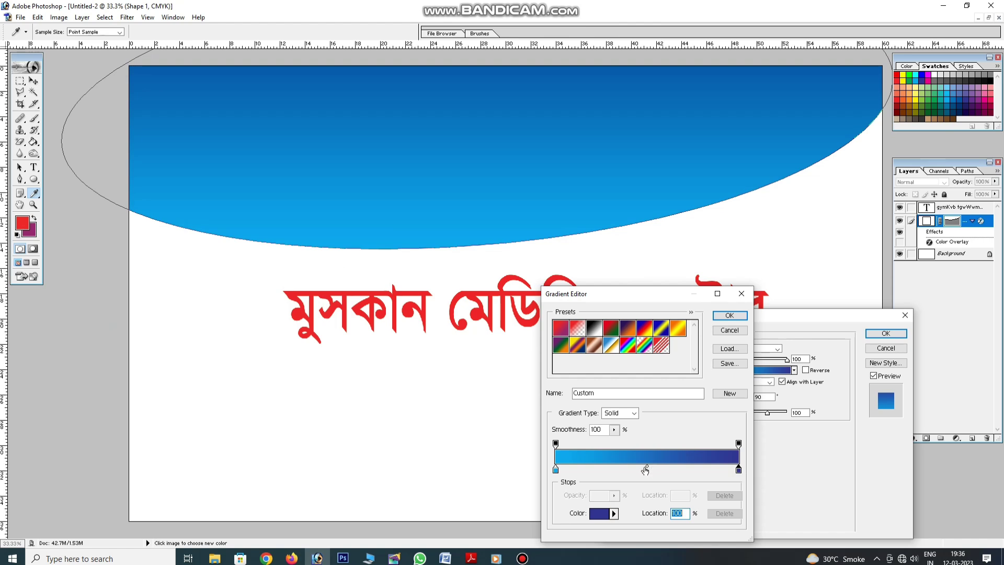
drag(647, 467, 612, 467)
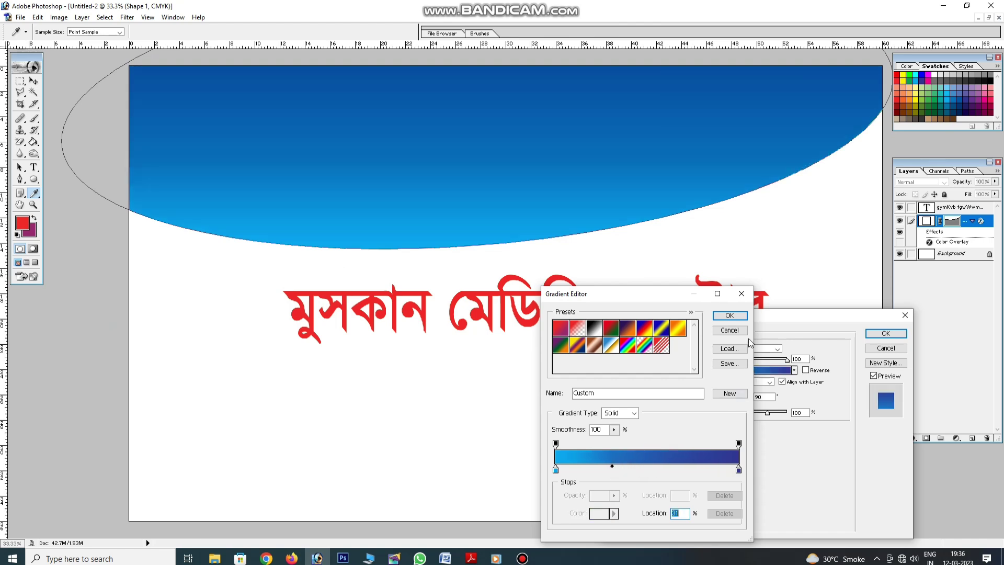
click(730, 315)
key(v)
click(886, 334)
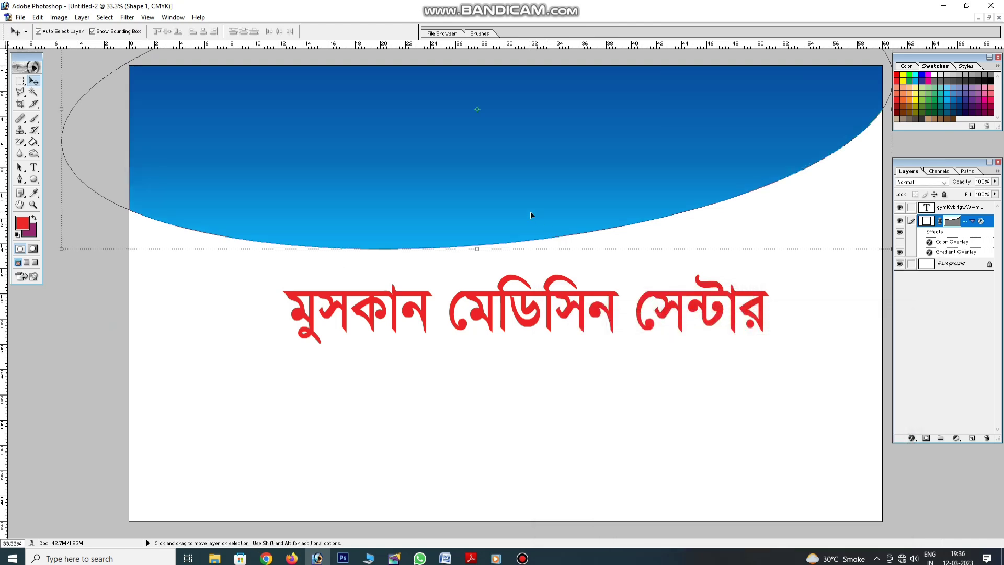
key(ctrl+j)
- Replace the copy's gradient with a solid orange F26522 Color Overlay
click(315, 250)
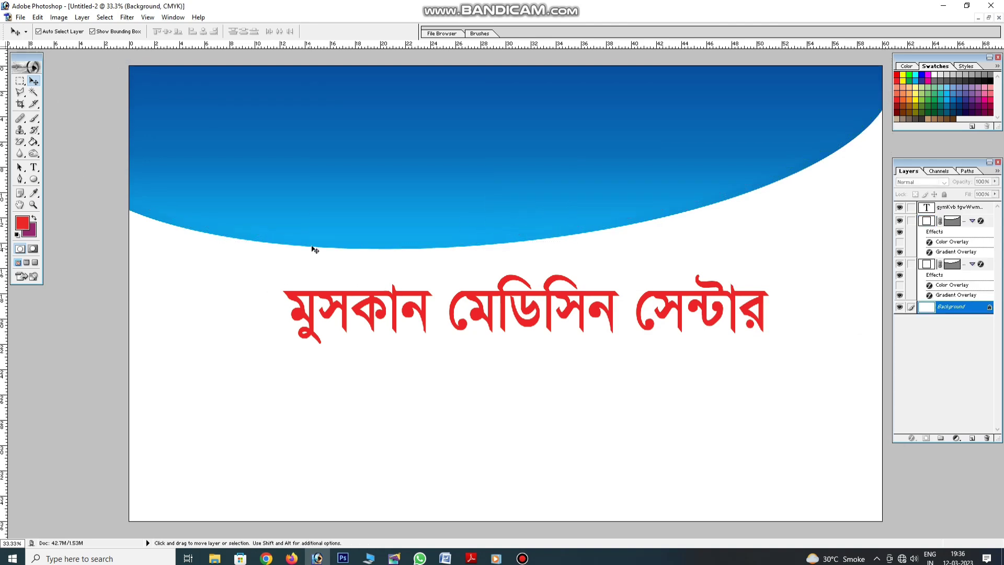
click(913, 439)
click(931, 408)
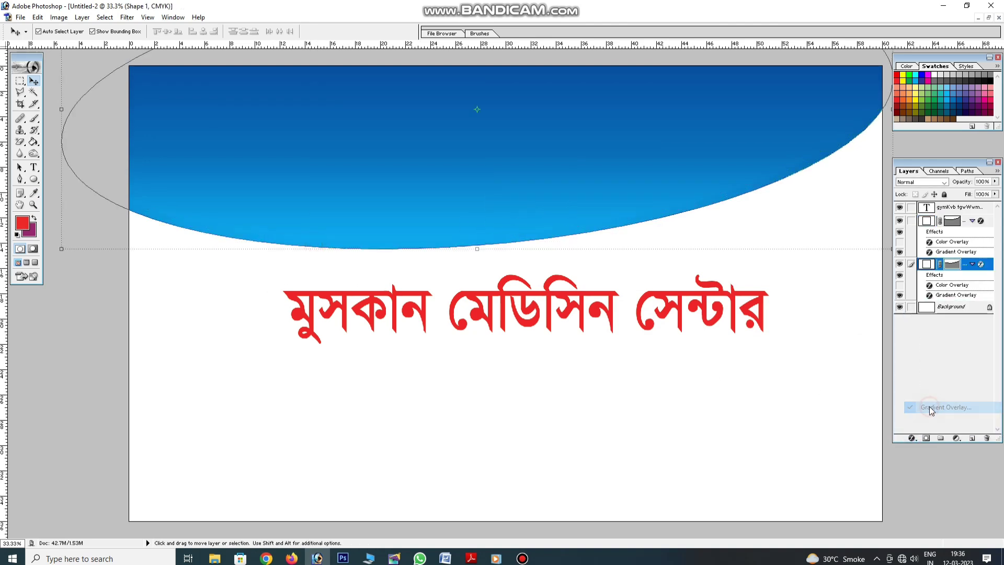
click(613, 451)
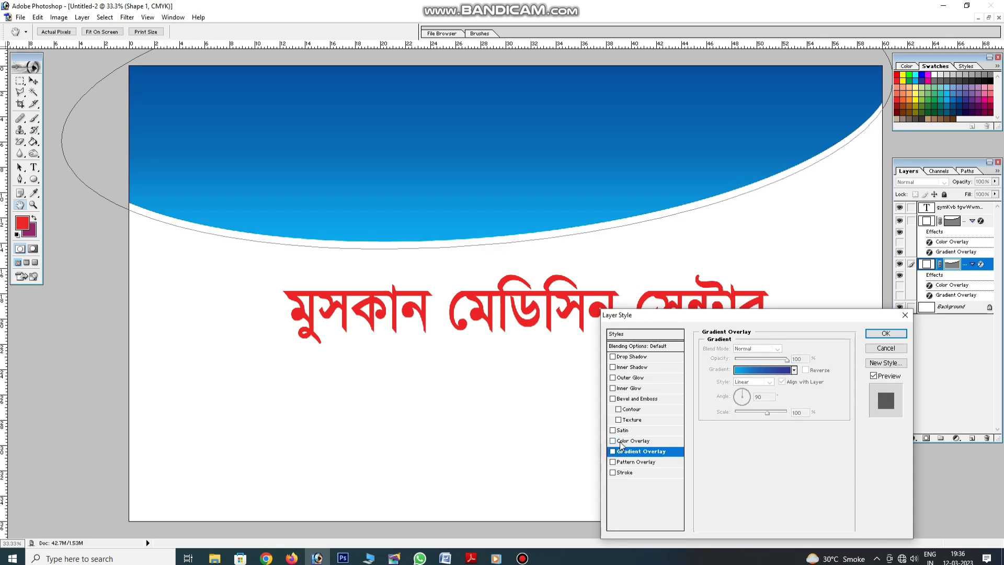
click(790, 349)
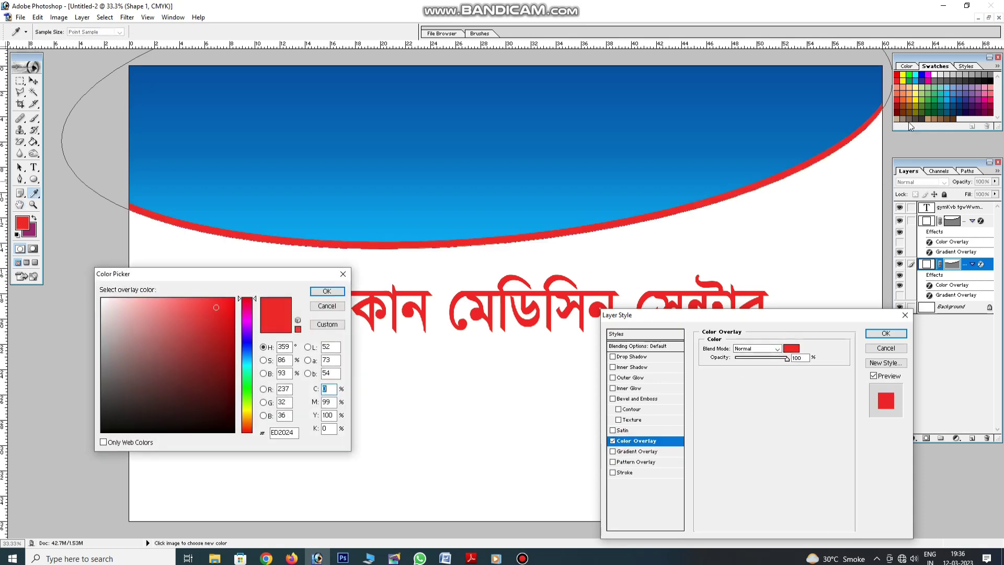
click(907, 99)
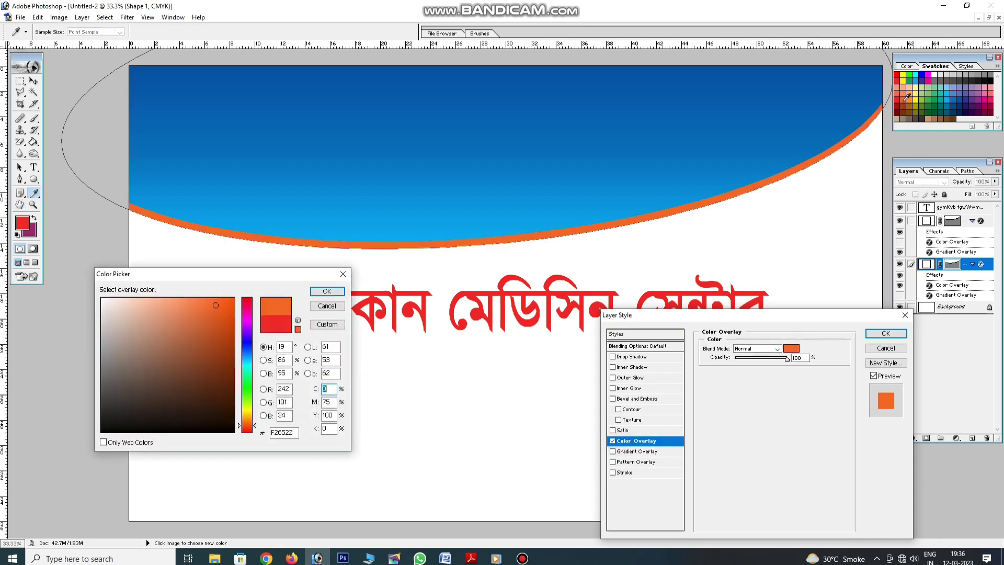
key(Return)
key(Return)
key(v)
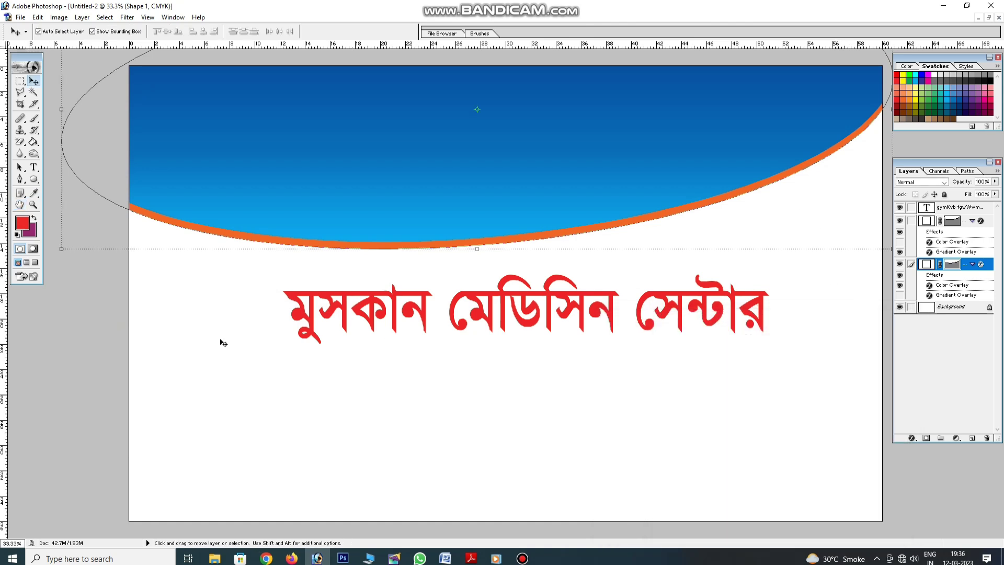
- Slightly enlarge and tilt the orange arc, then bend its lower curve downward
drag(61, 250, 52, 262)
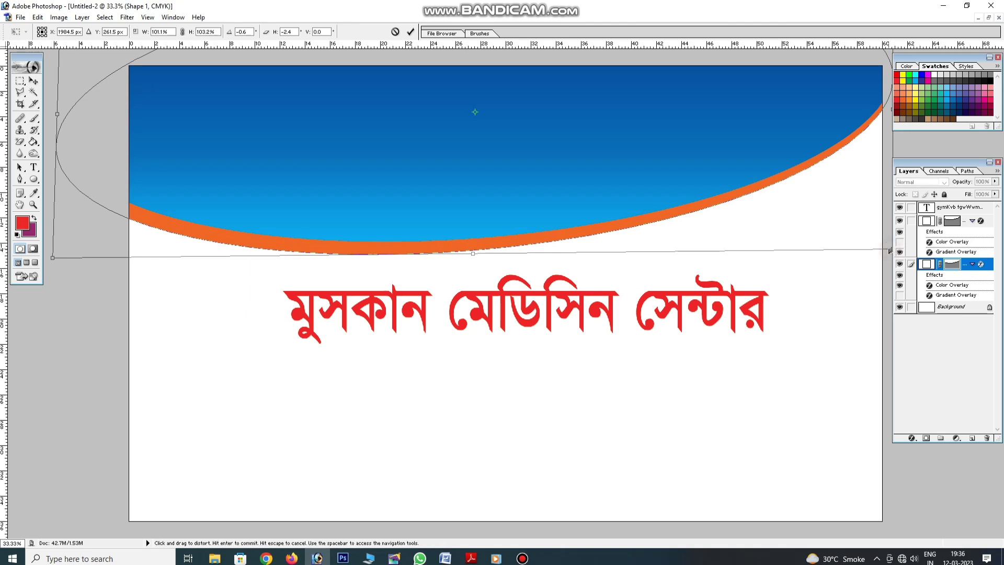
drag(891, 251, 889, 244)
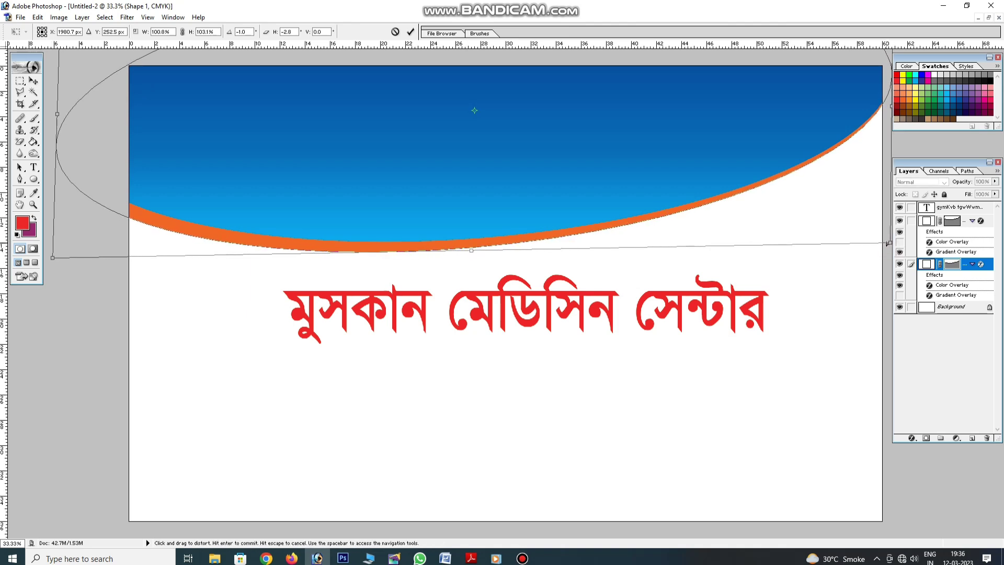
key(Return)
drag(635, 224, 635, 227)
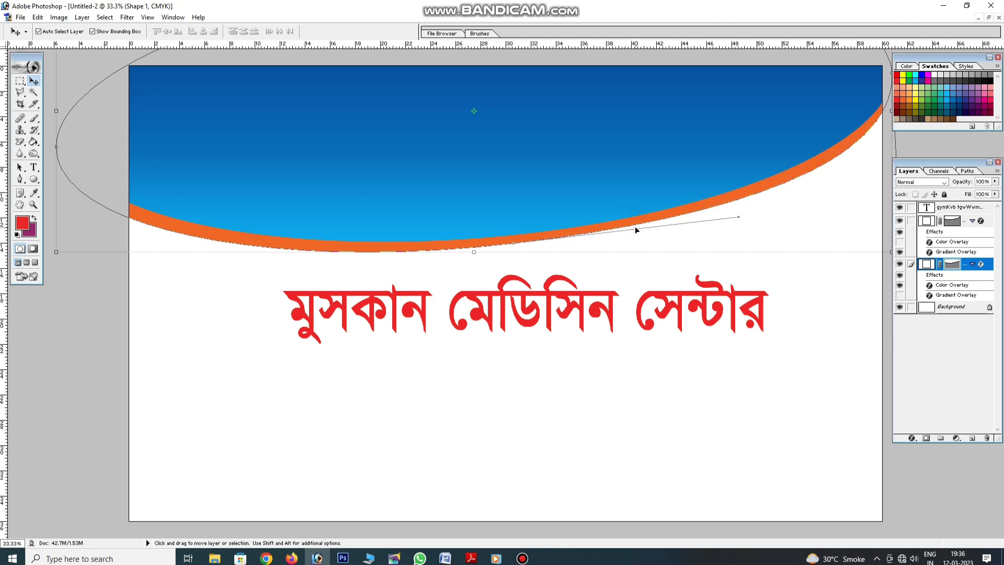
- Nudge the curved shape down, duplicate it, and reshape the copy's curve
click(593, 233)
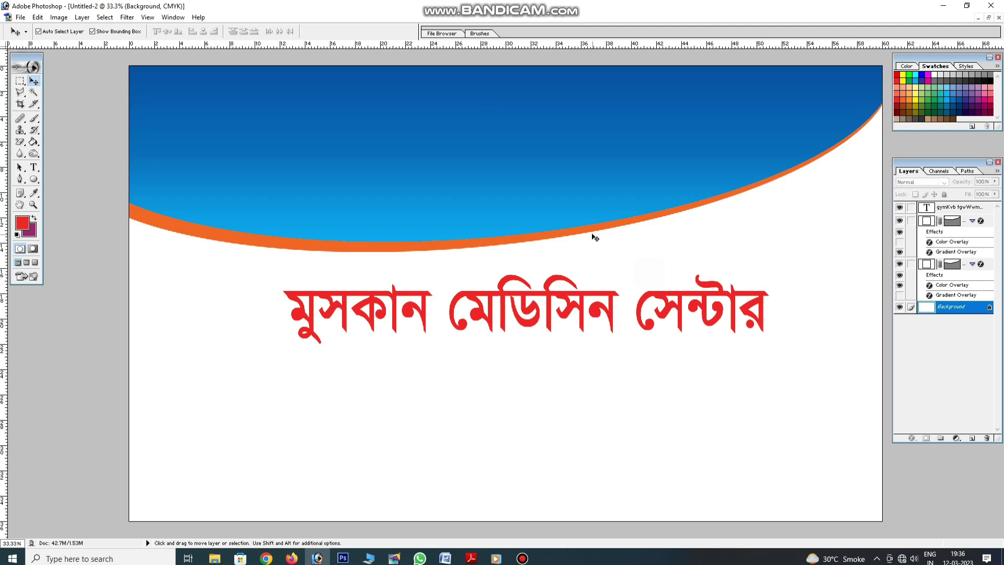
drag(592, 232, 591, 236)
key(ctrl+j)
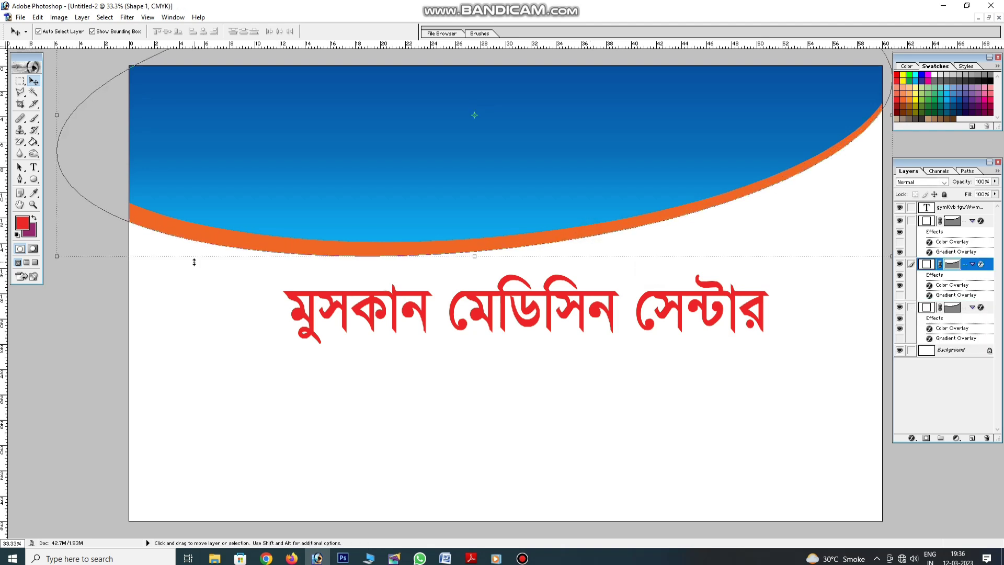
drag(57, 256, 56, 236)
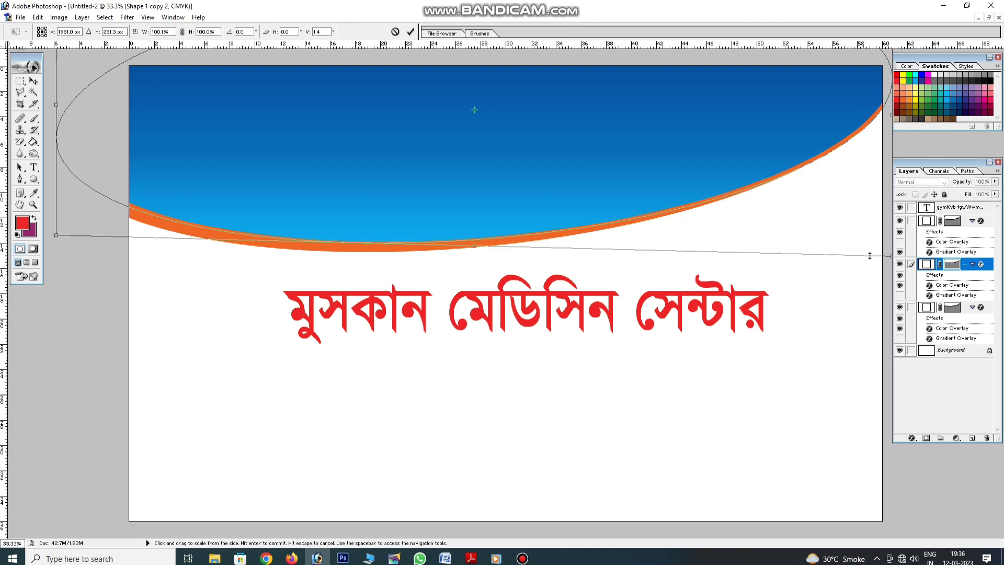
drag(891, 256, 887, 269)
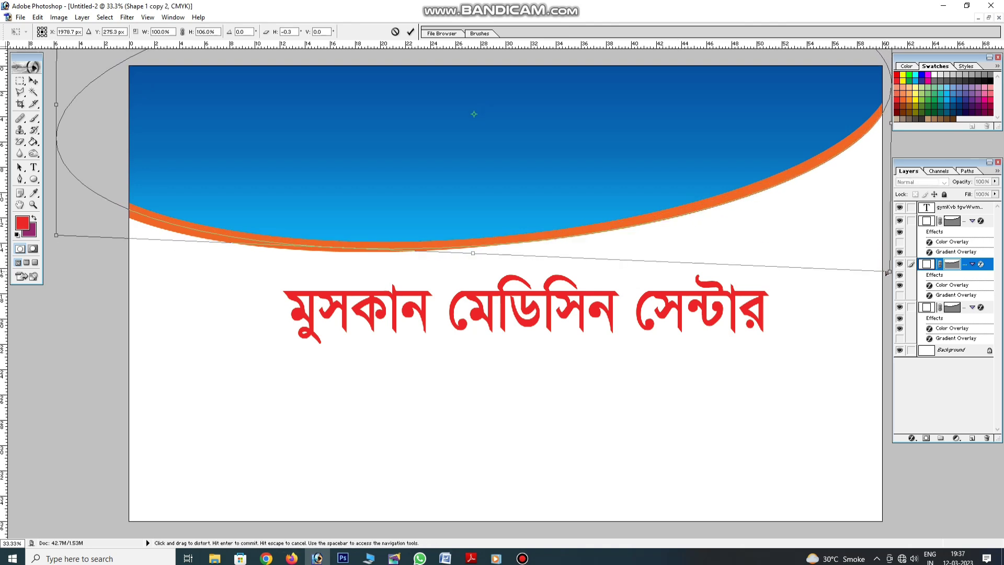
key(Return)
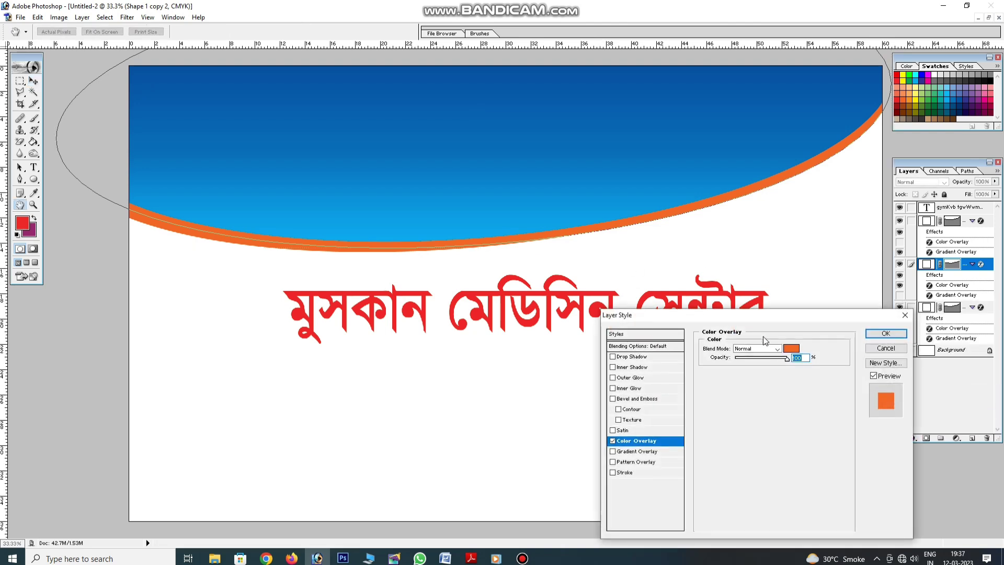
- Try several overlay colours on the copy and settle on pink-red ED145B
click(791, 348)
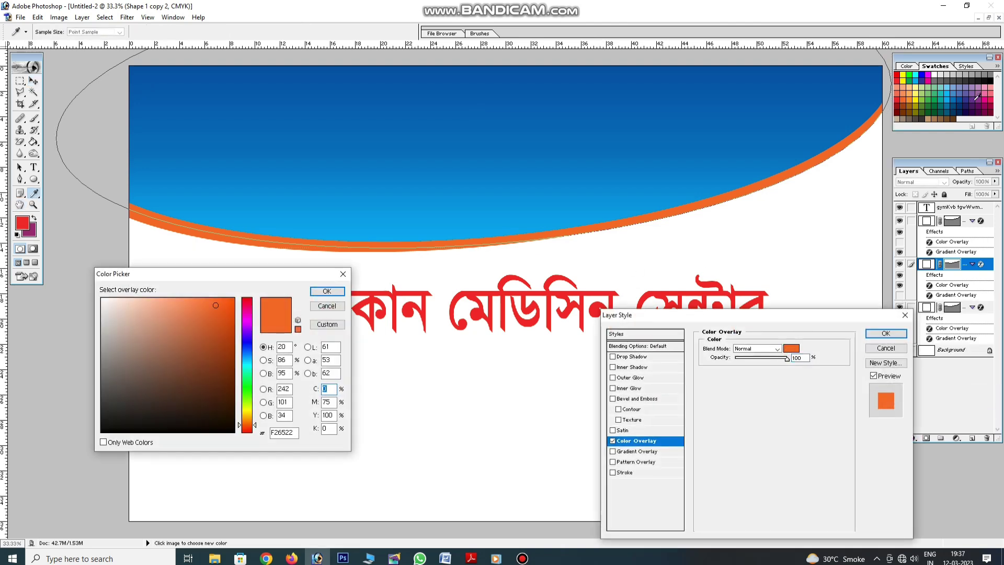
click(976, 98)
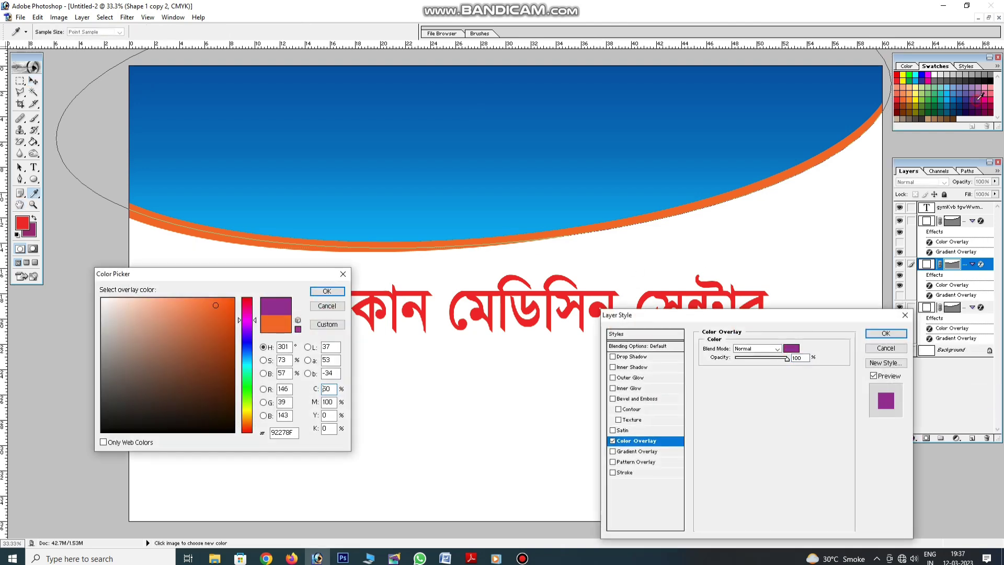
click(903, 95)
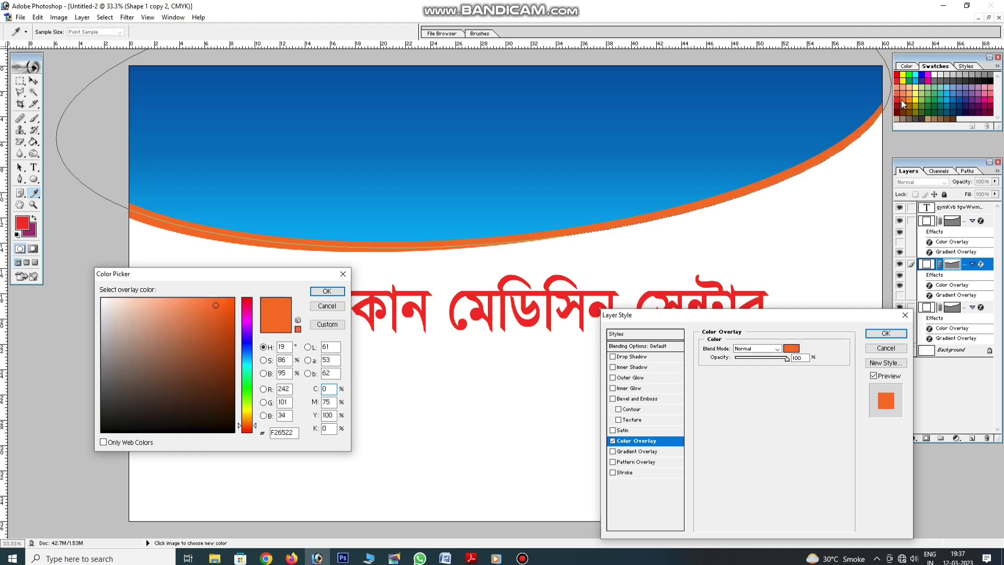
click(897, 112)
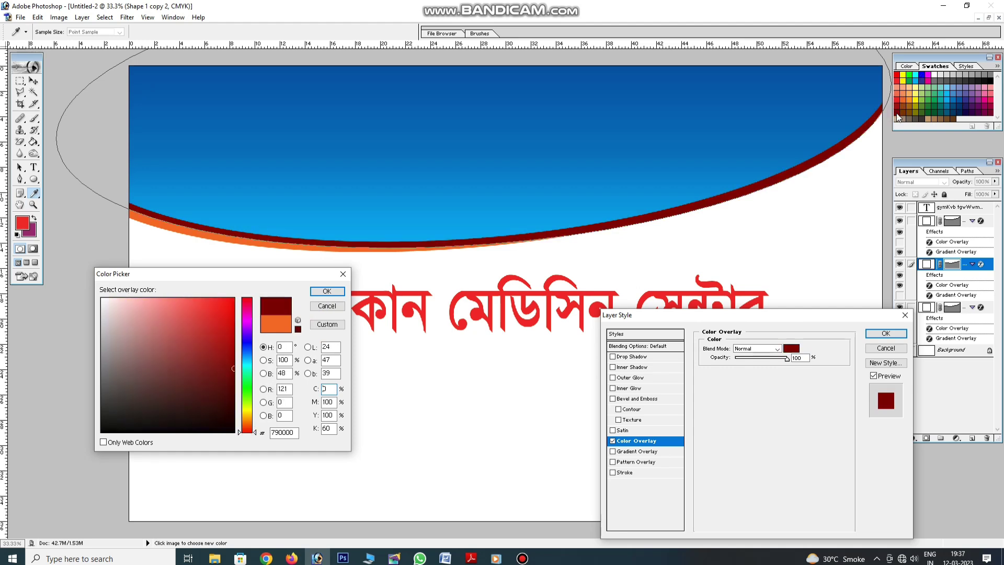
click(929, 75)
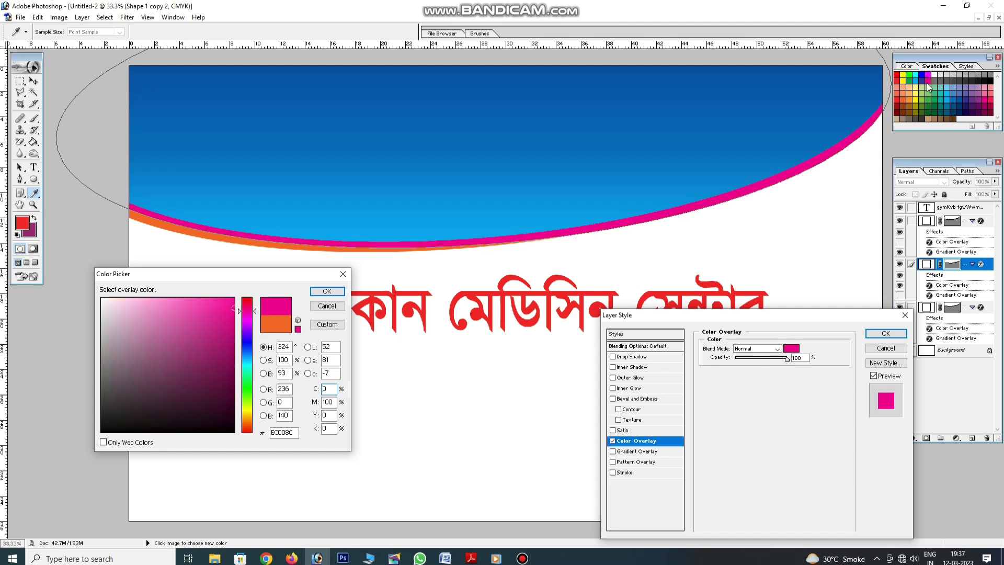
click(933, 111)
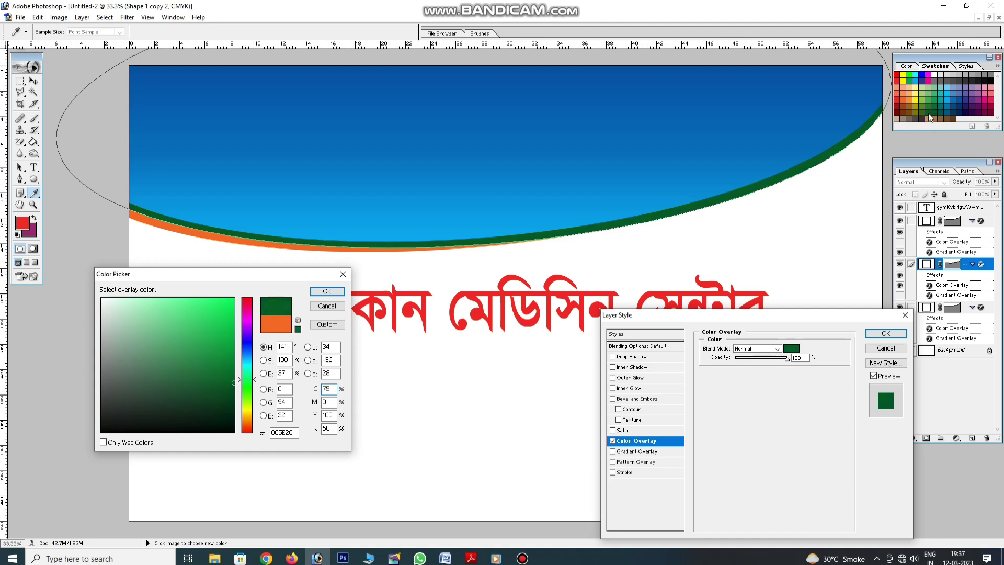
click(985, 100)
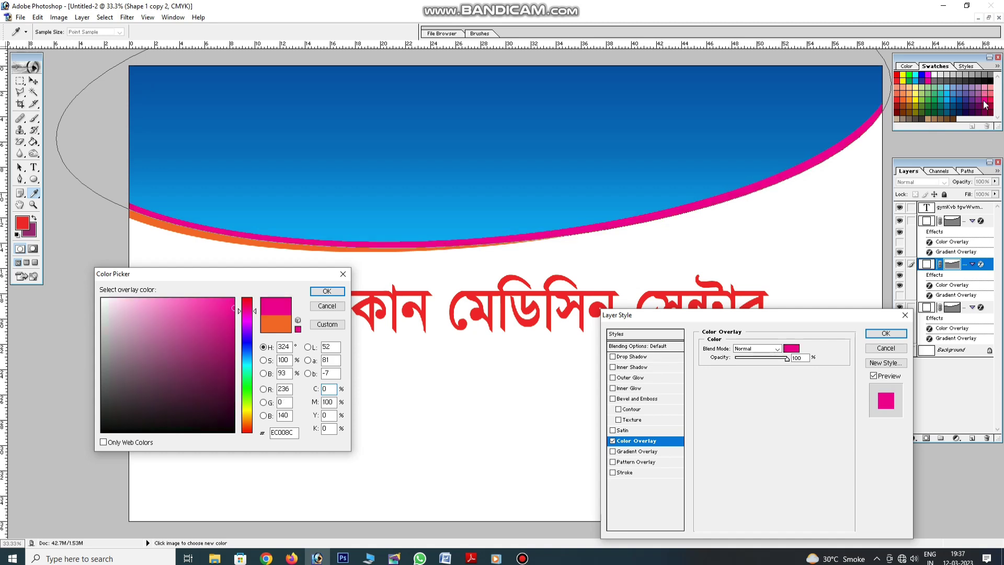
click(992, 99)
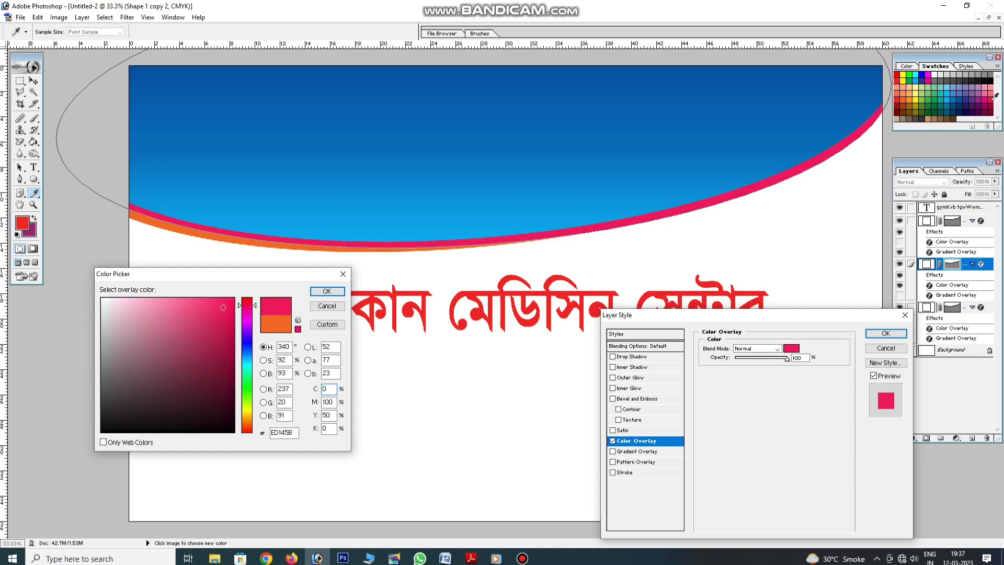
key(Return)
key(Return)
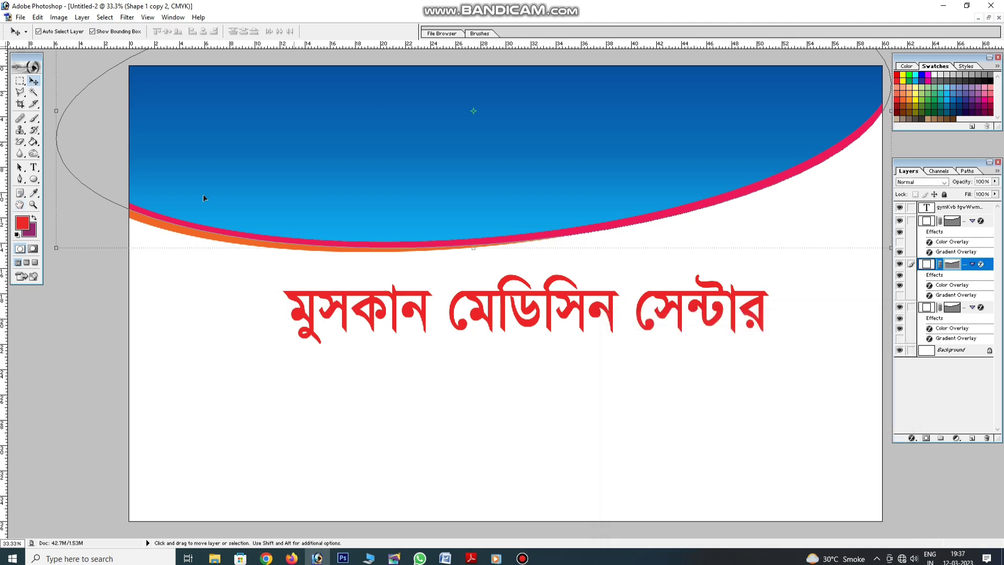
- Raise the pink-red curve's left end and lower its right side
drag(56, 248, 57, 244)
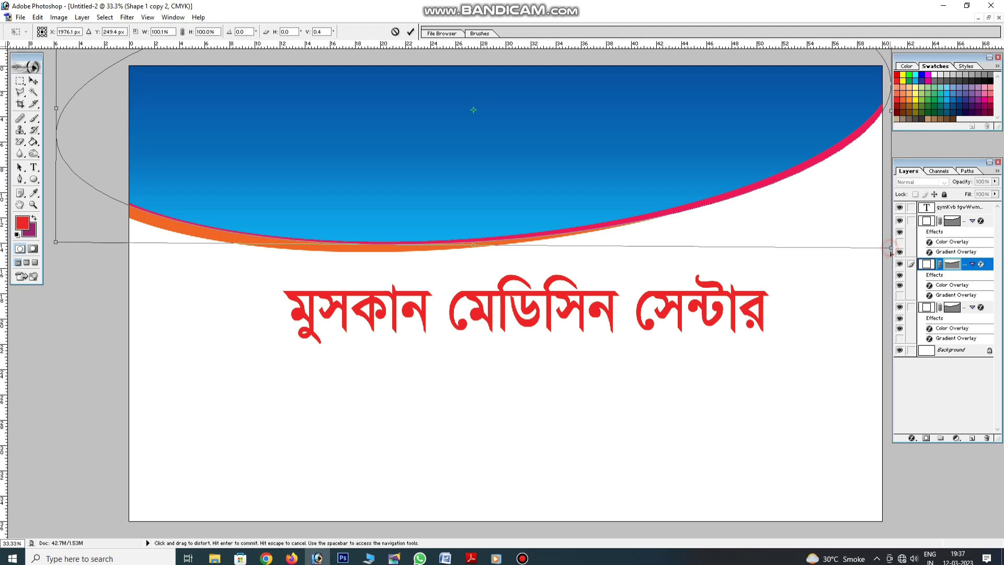
drag(891, 249, 892, 254)
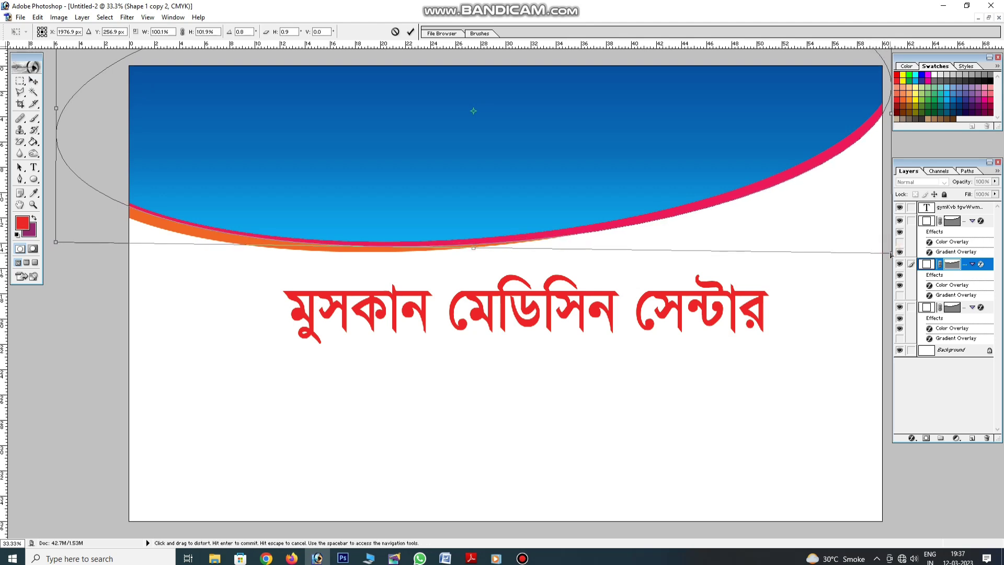
key(Return)
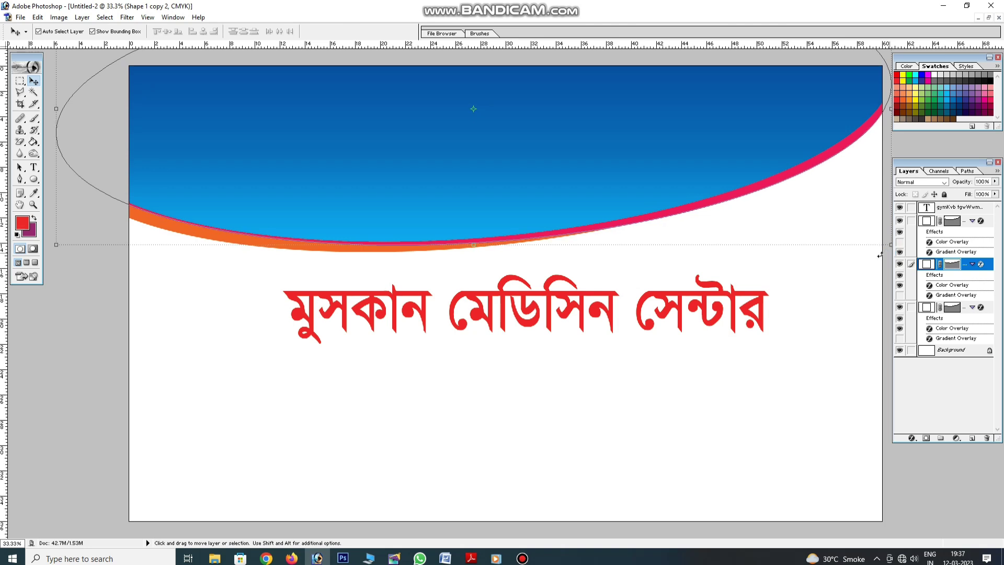
- Move the Bengali title up onto the blue header and enlarge it across the width
click(800, 368)
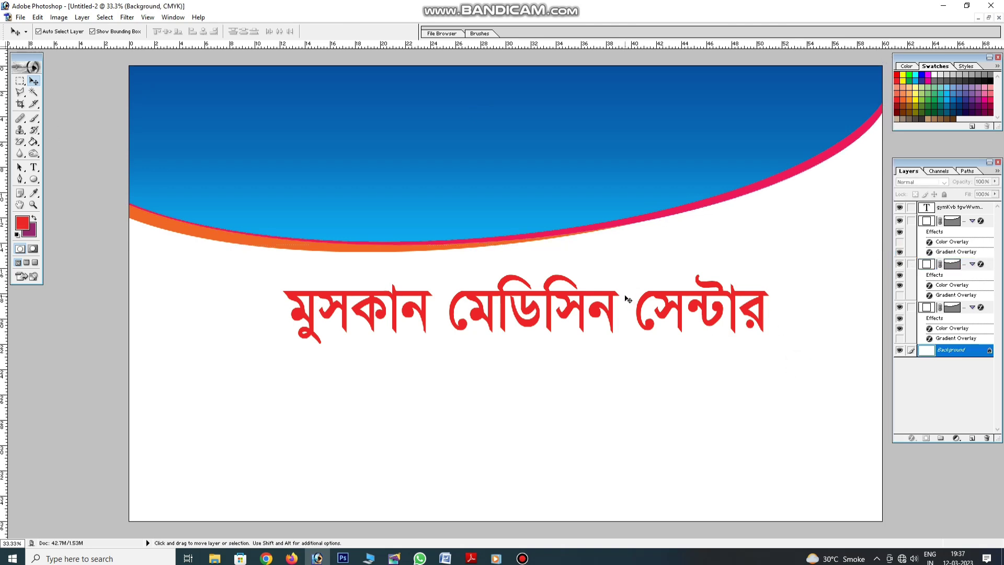
drag(649, 301, 526, 117)
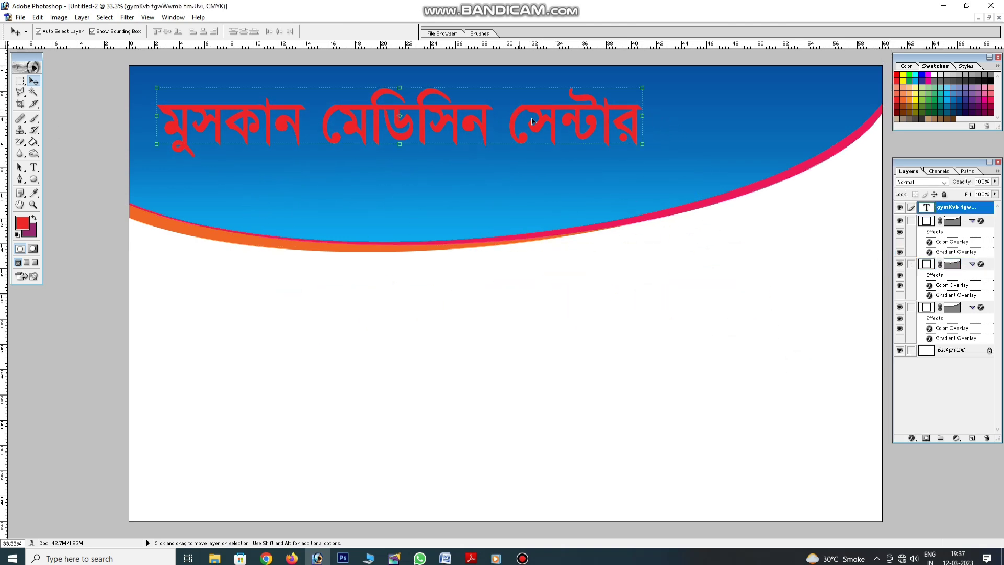
drag(643, 145, 809, 159)
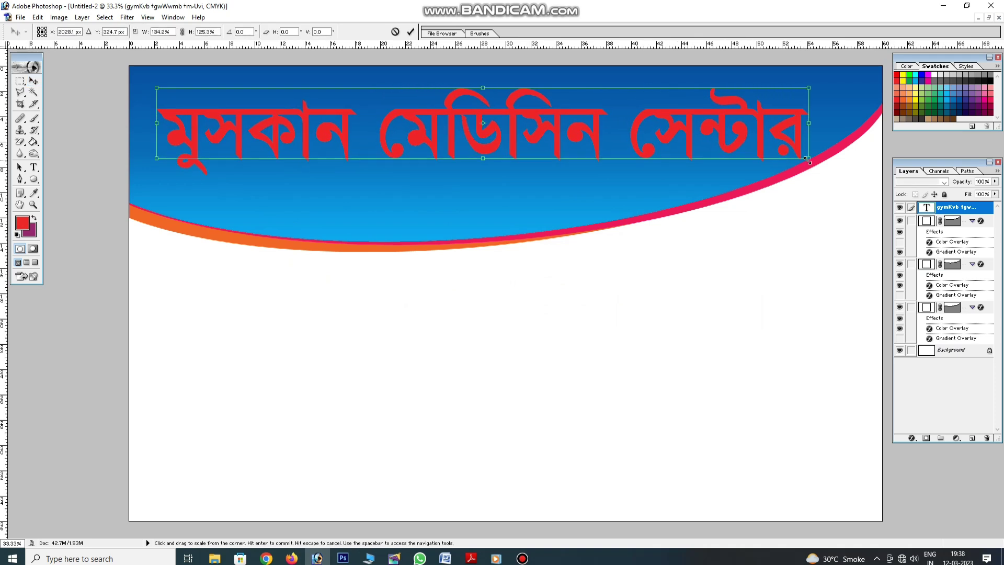
drag(157, 142, 143, 141)
key(Return)
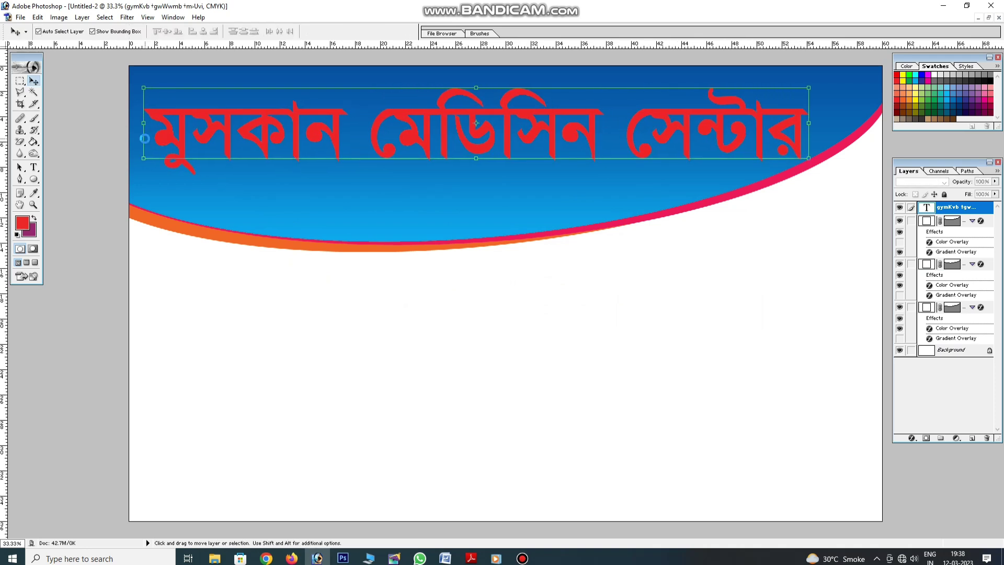
- Change the title's font to Shokuntola ANSI
click(33, 167)
click(190, 136)
key(ctrl+a)
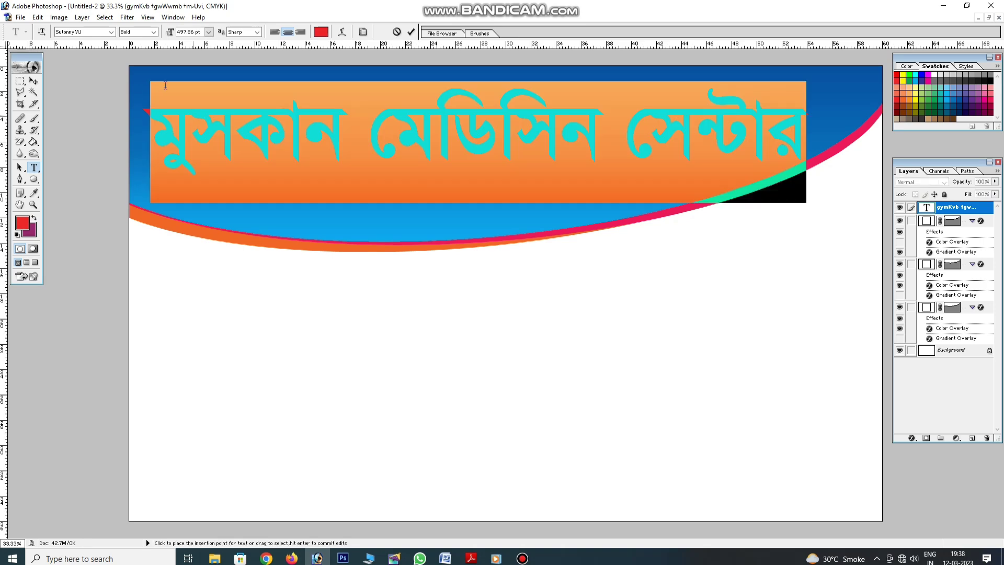
click(111, 32)
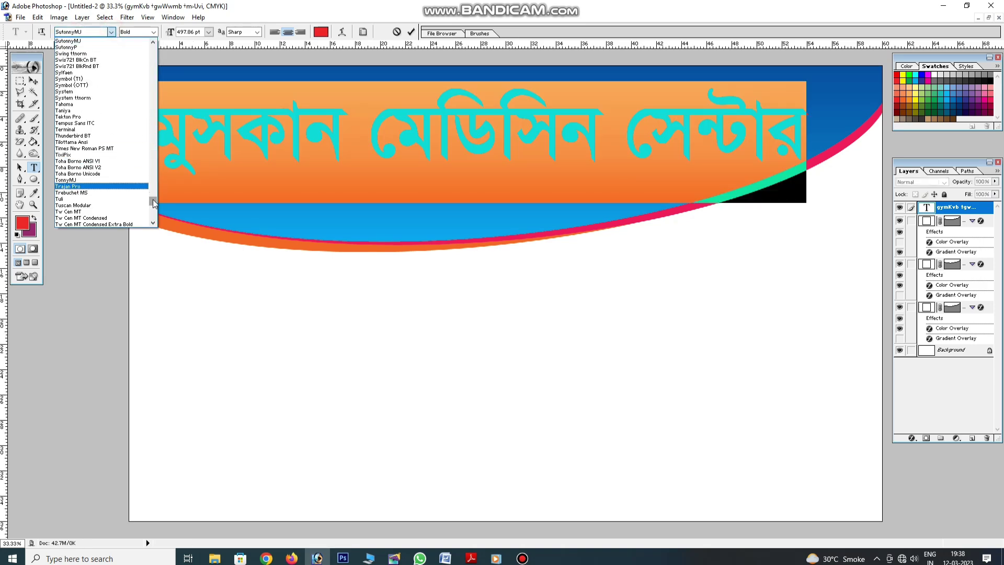
drag(153, 201, 155, 186)
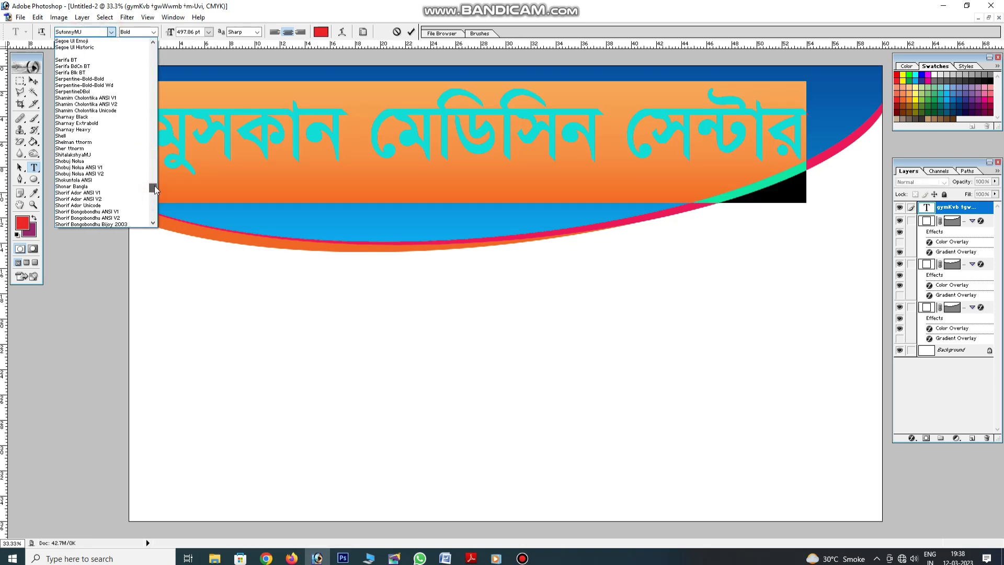
click(104, 180)
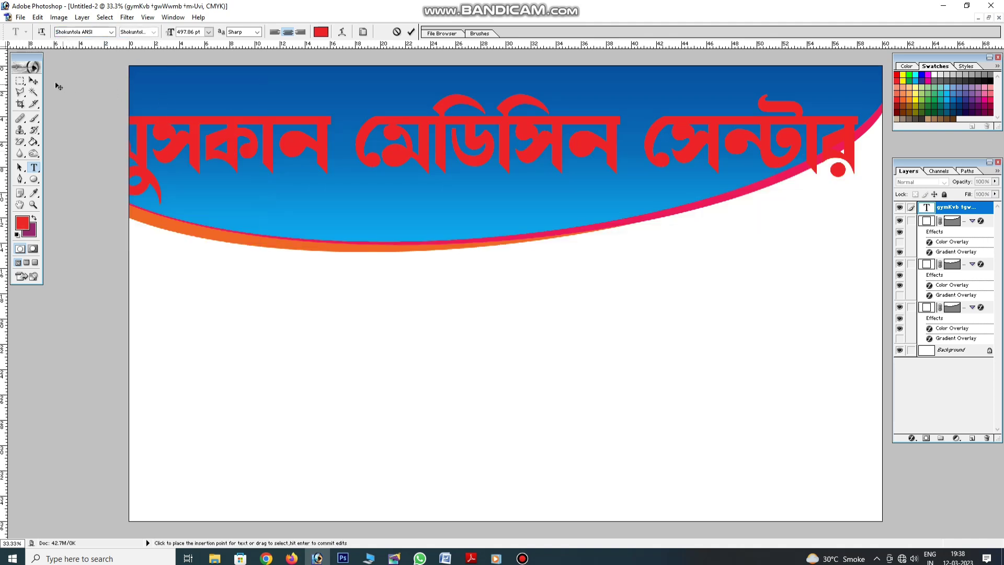
click(33, 81)
- Narrow, raise, widen and stretch the title taller along the top of the banner
drag(98, 126, 137, 126)
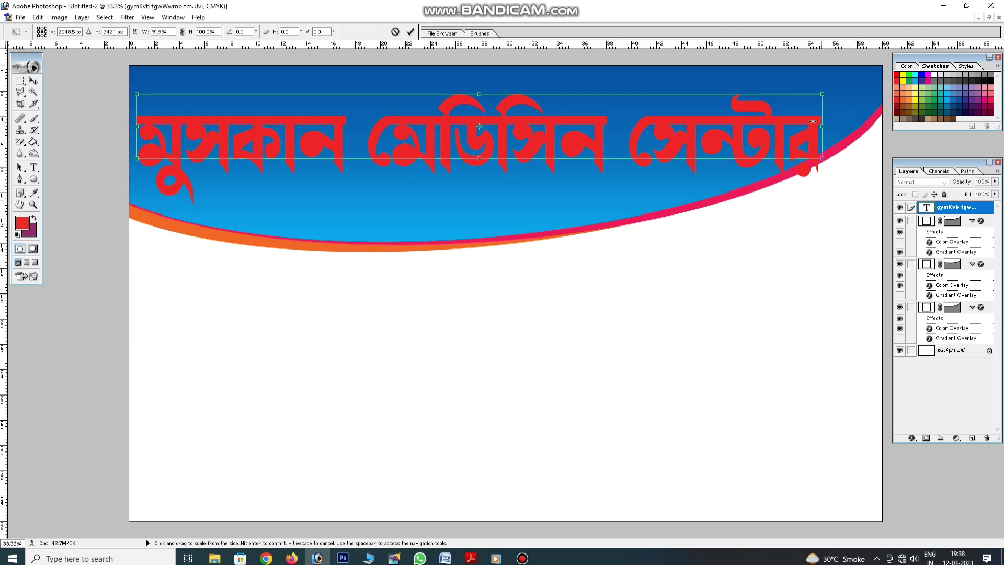
drag(859, 126, 798, 121)
key(Return)
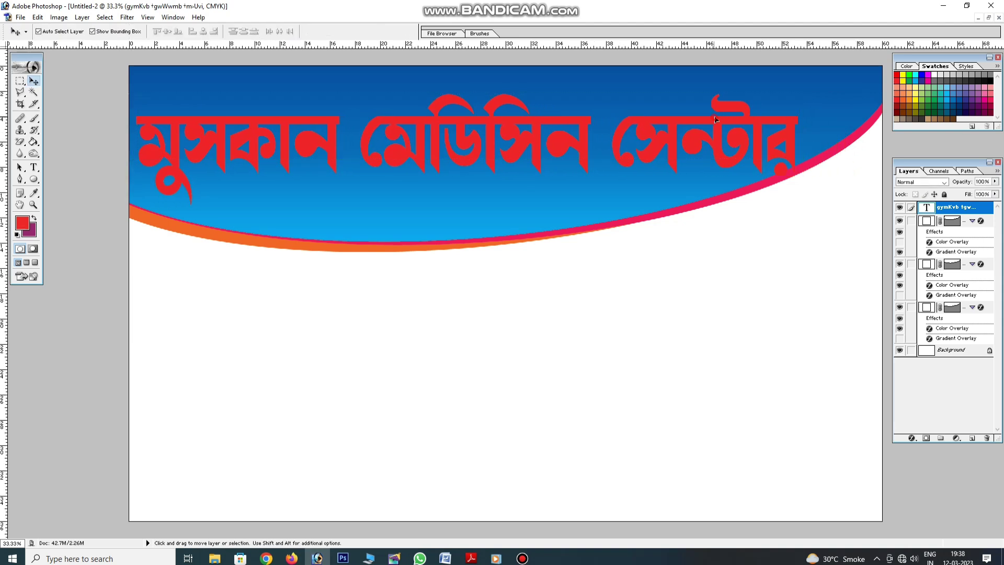
drag(715, 118, 718, 97)
key(shift+Up)
key(shift+Up)
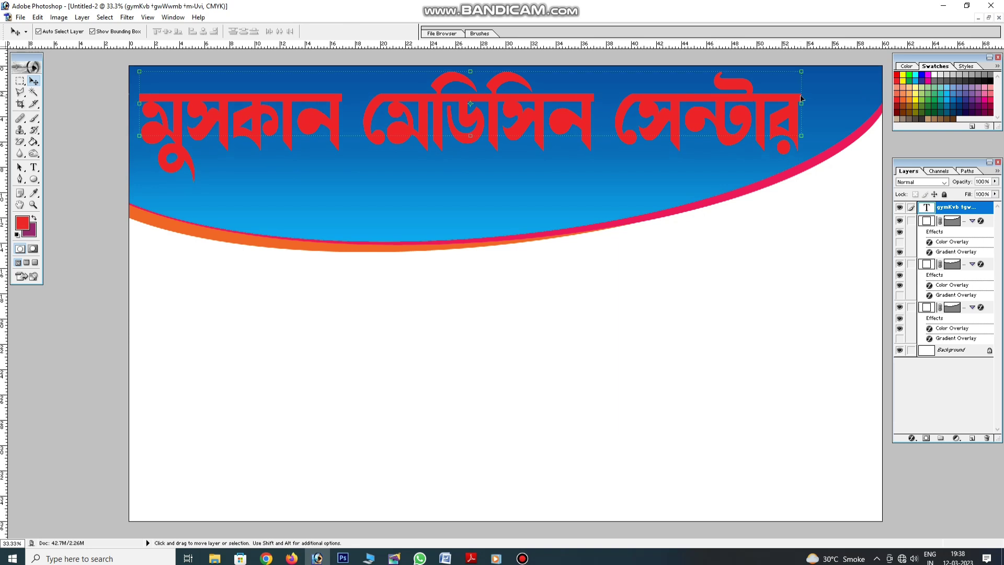
drag(802, 98, 820, 98)
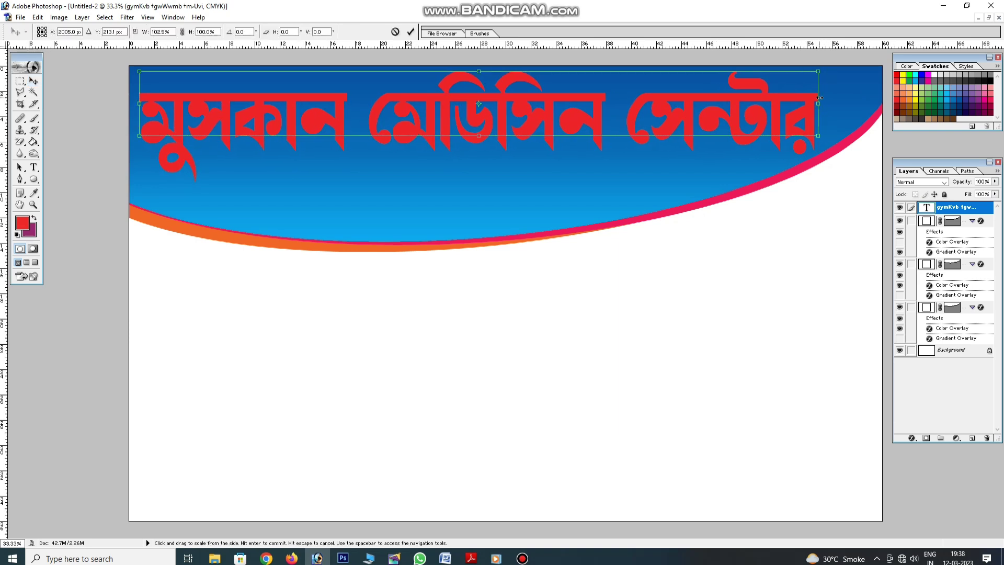
key(Return)
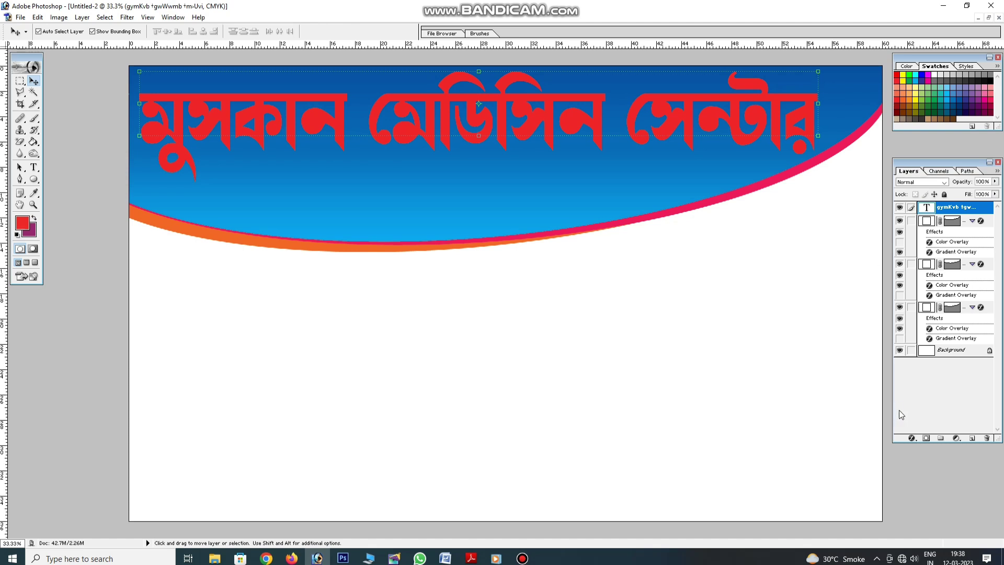
drag(518, 136, 521, 140)
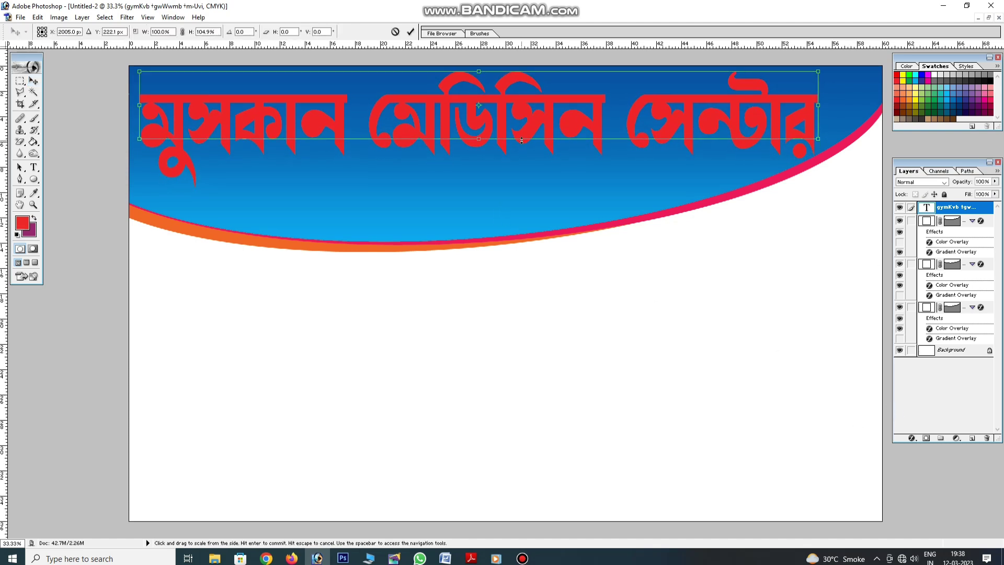
key(Return)
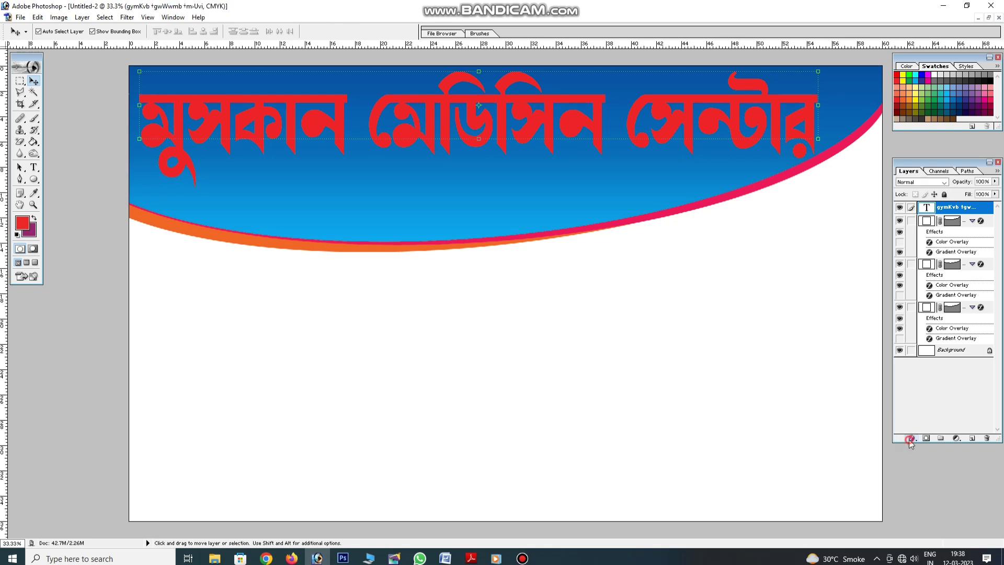
- Give the title a white Color Overlay
click(911, 441)
click(921, 399)
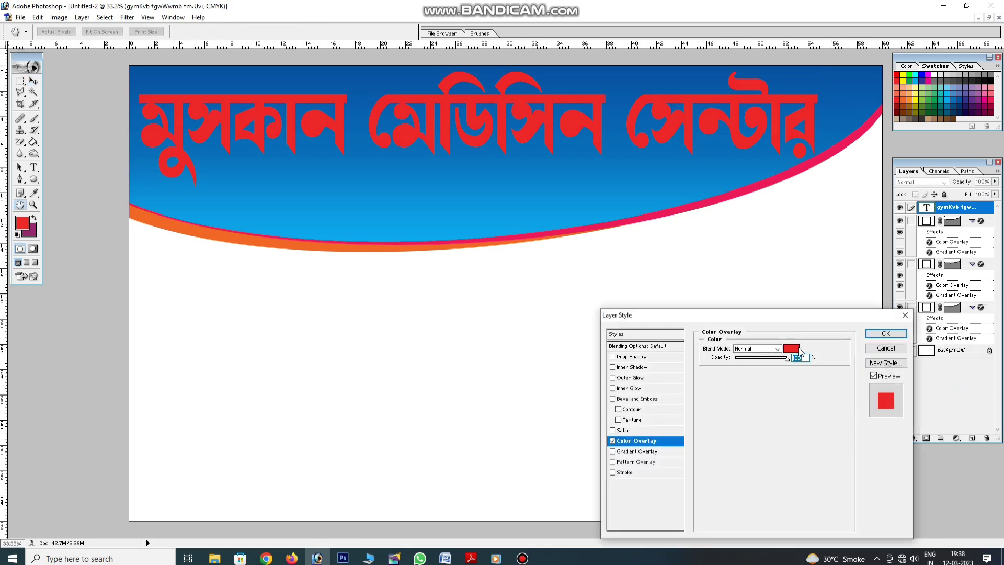
click(792, 348)
click(100, 299)
key(Return)
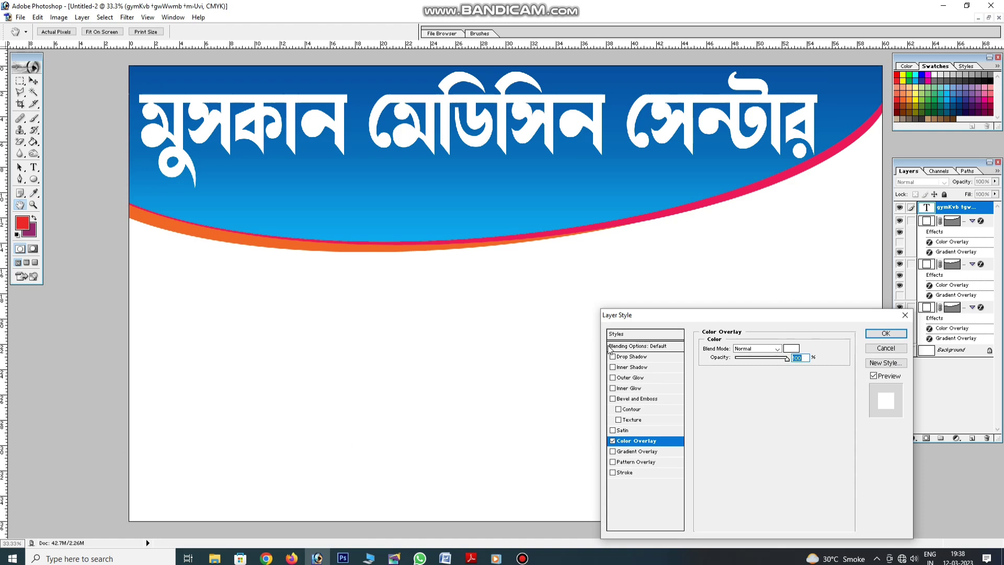
- Add a black Drop Shadow to the title at 100% opacity
click(635, 357)
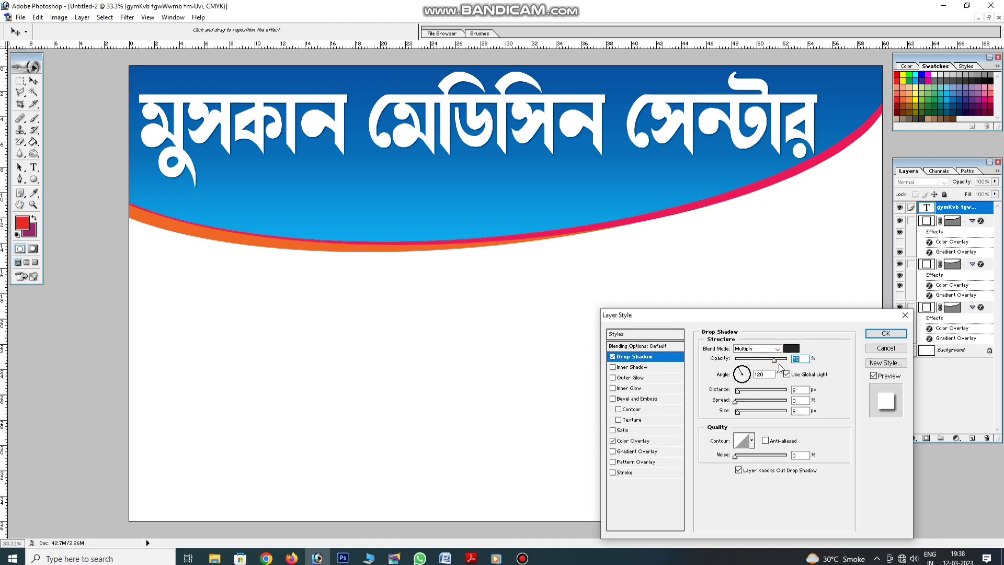
drag(780, 363, 799, 359)
click(795, 351)
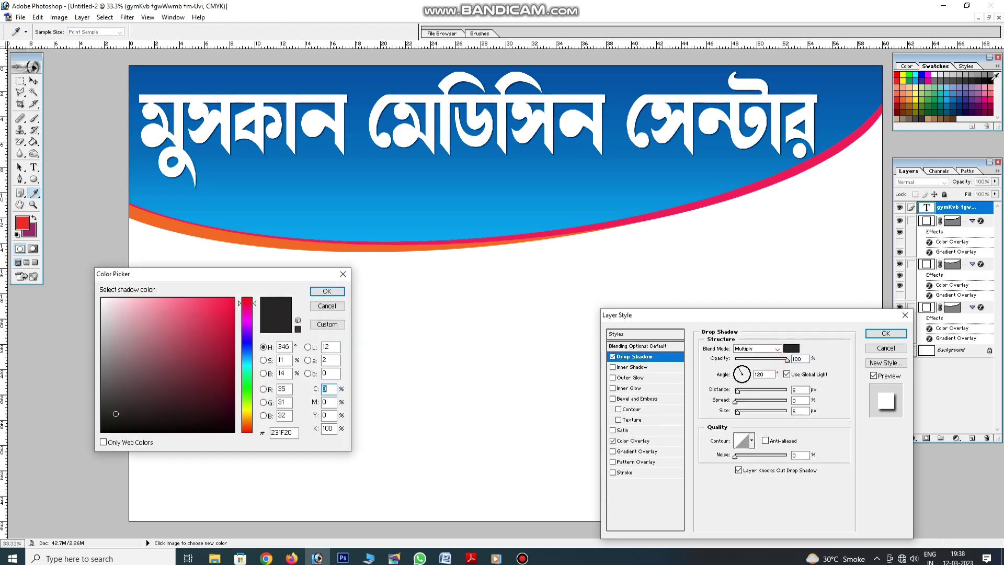
click(102, 432)
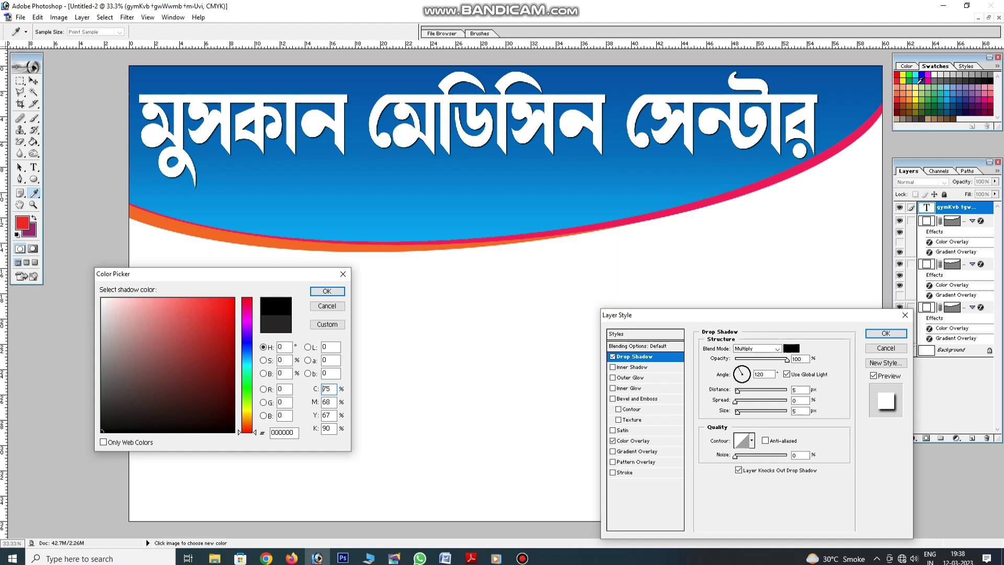
click(921, 79)
double_click(330, 415)
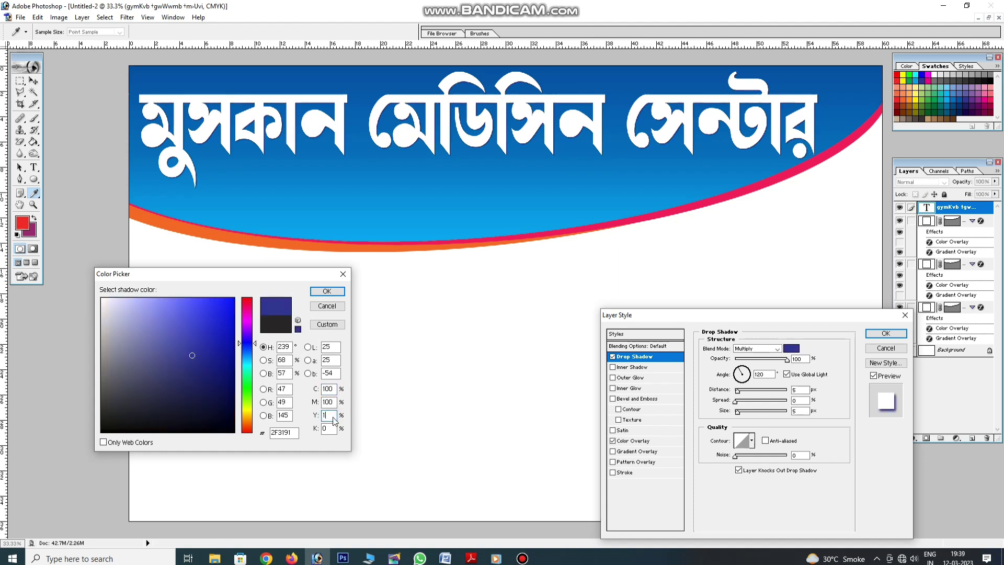
text(00)
key(Tab)
key(Return)
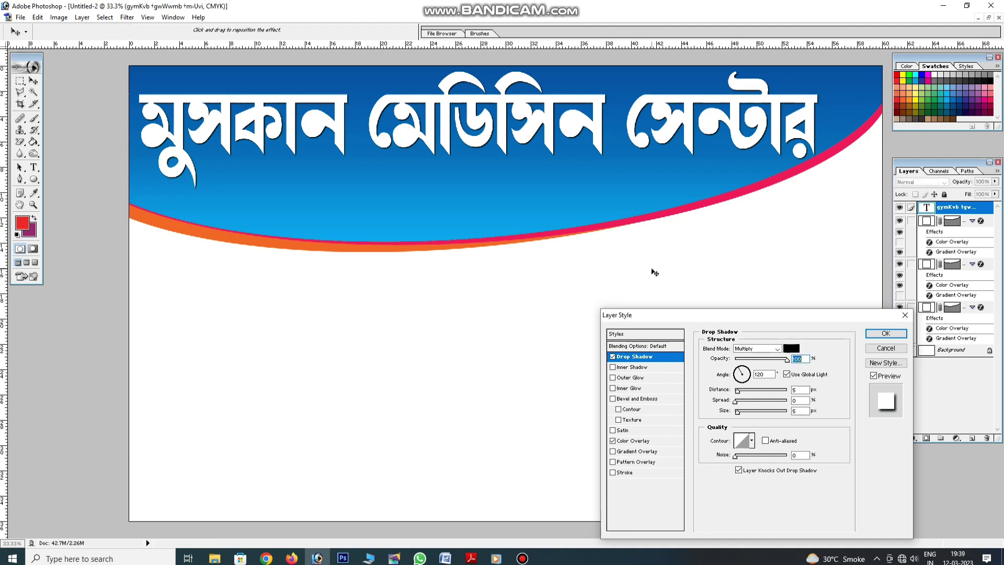
- Set the shadow distance to 25 px, spread 25% and size 7 px, and apply
drag(746, 392, 751, 394)
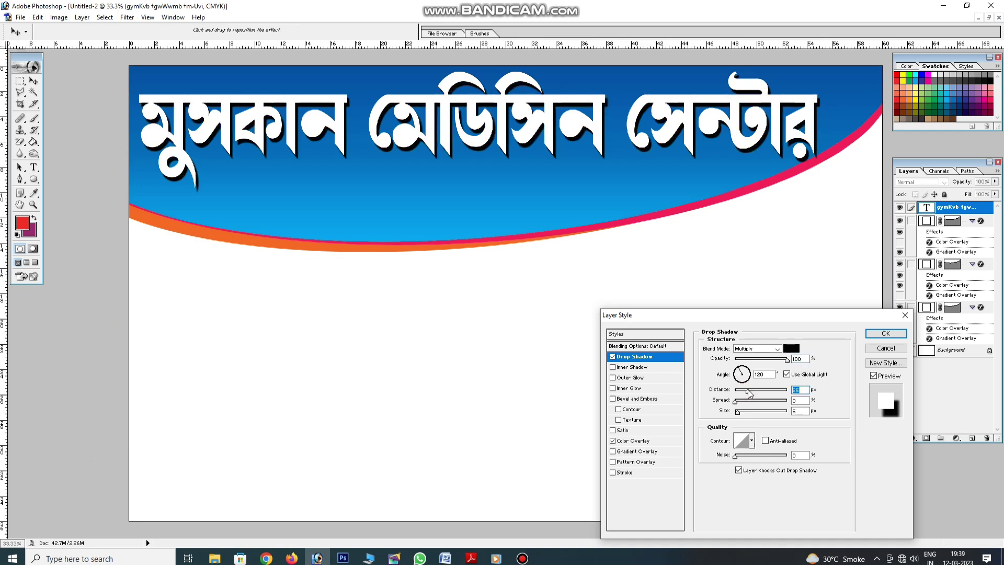
click(748, 400)
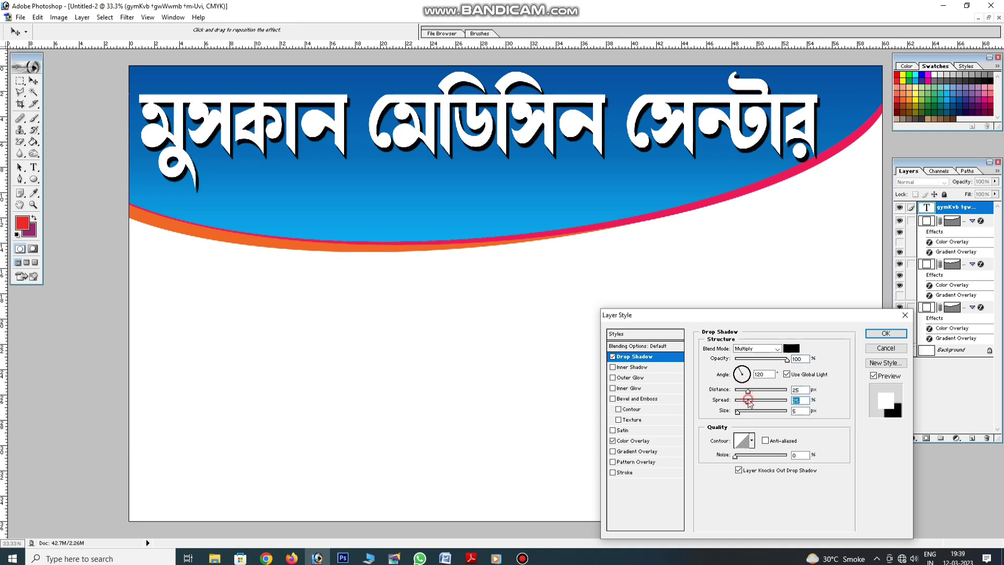
click(738, 412)
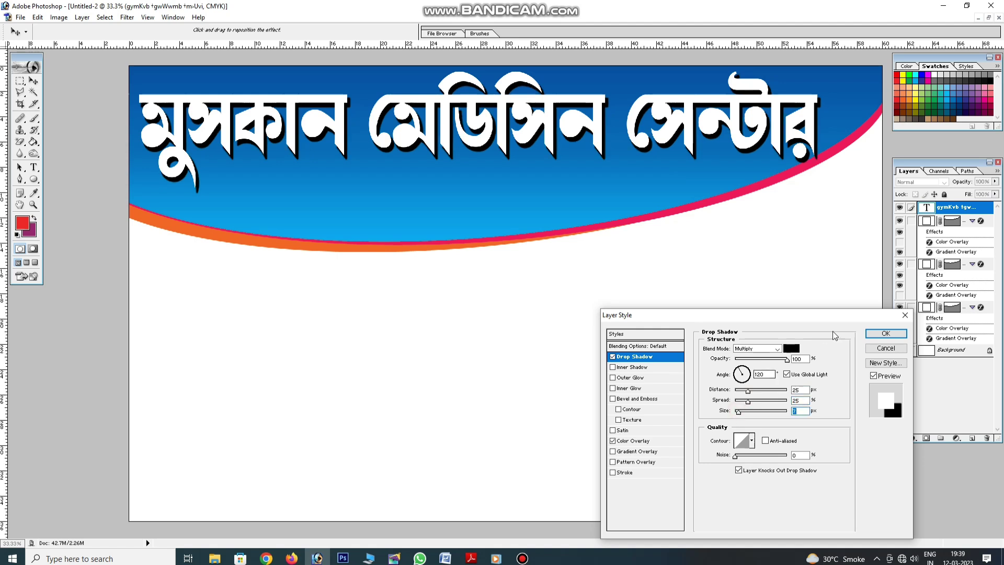
click(887, 333)
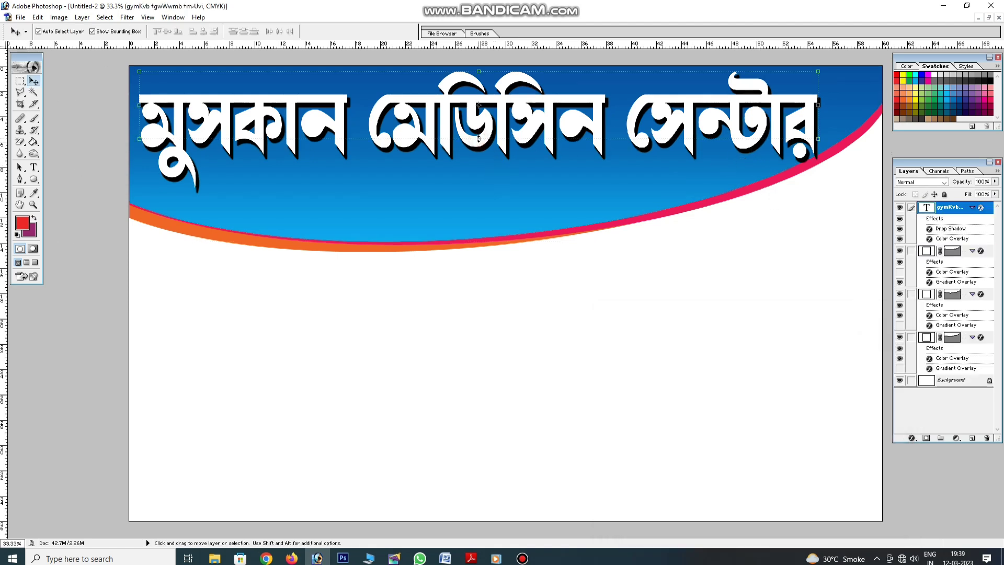
- Duplicate the title into a smaller copy placed just under it
drag(482, 139, 483, 161)
key(Escape)
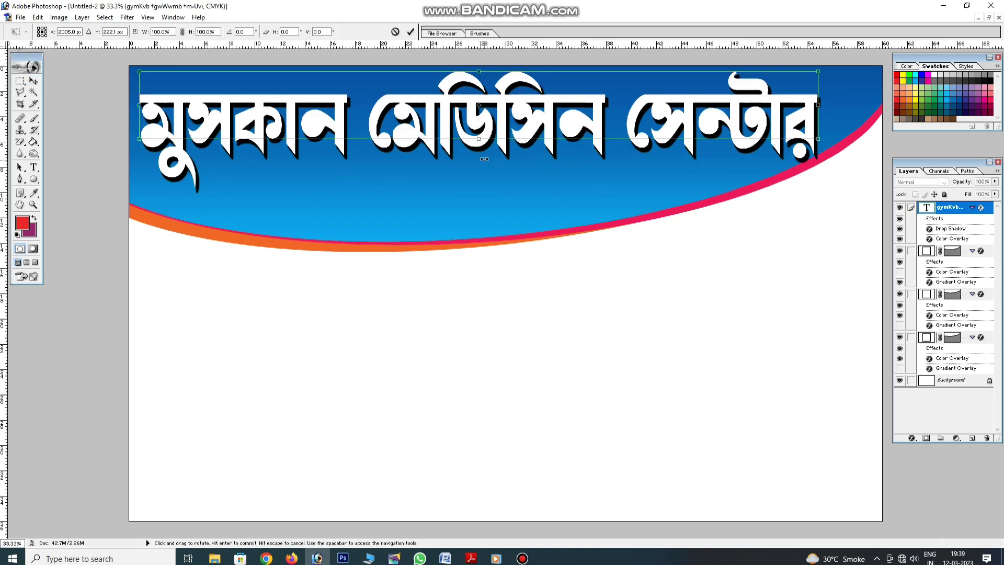
drag(487, 137, 488, 229)
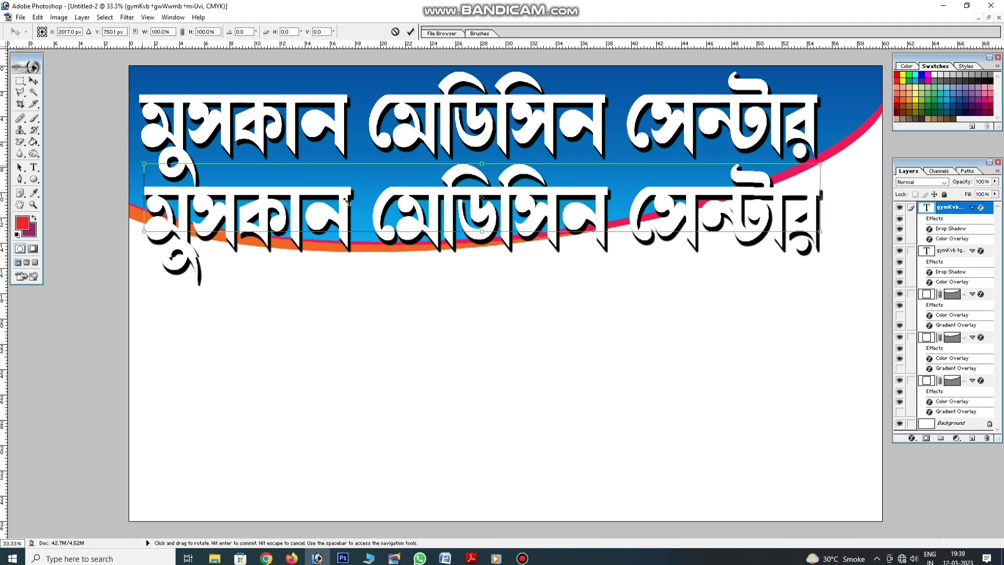
drag(141, 163, 440, 212)
drag(628, 228, 395, 201)
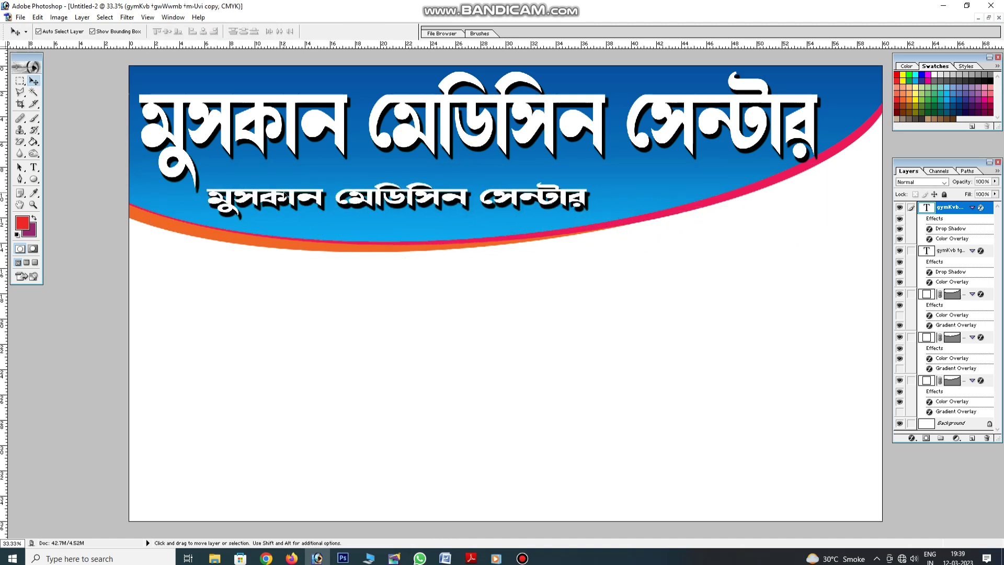
- Retype the copy as 'সেবকঃ-' plus the attendant's name, in Kalpana ANSI font
click(34, 167)
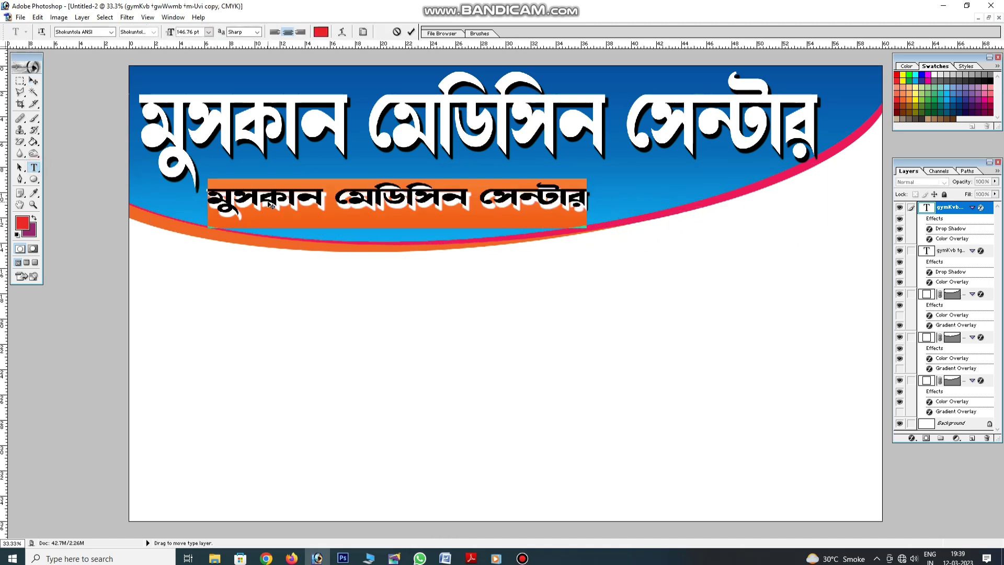
triple_click(268, 200)
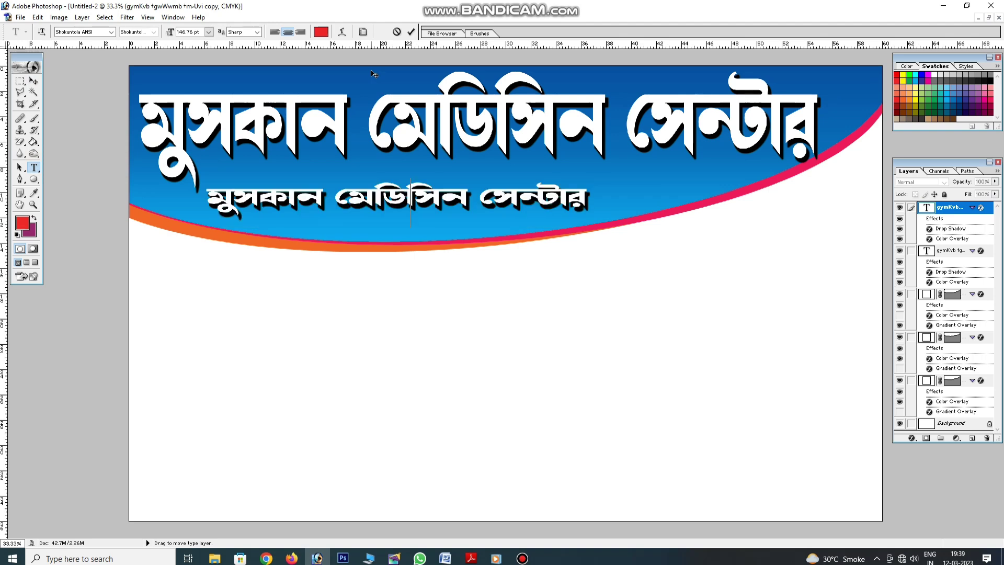
text(সেবকঃ)
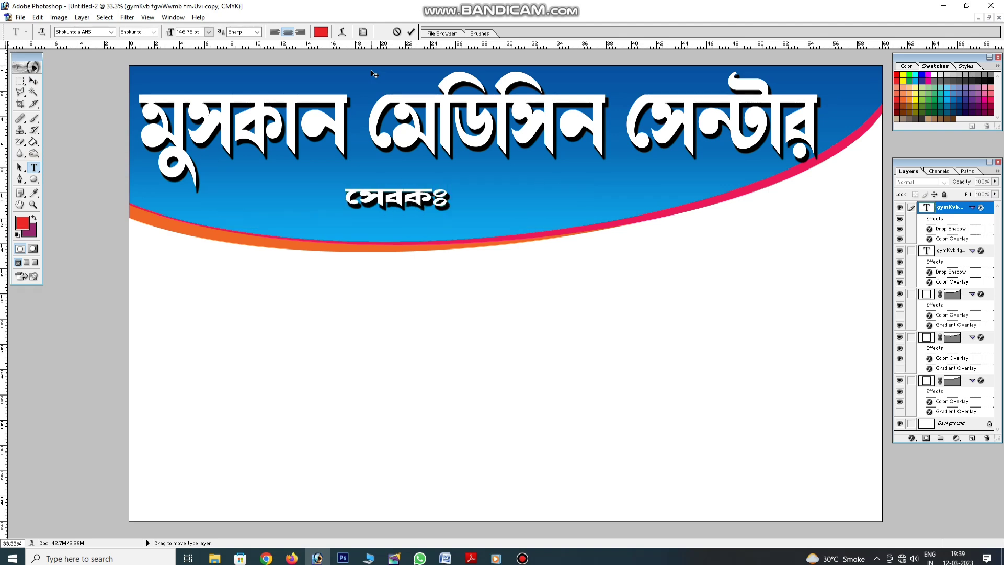
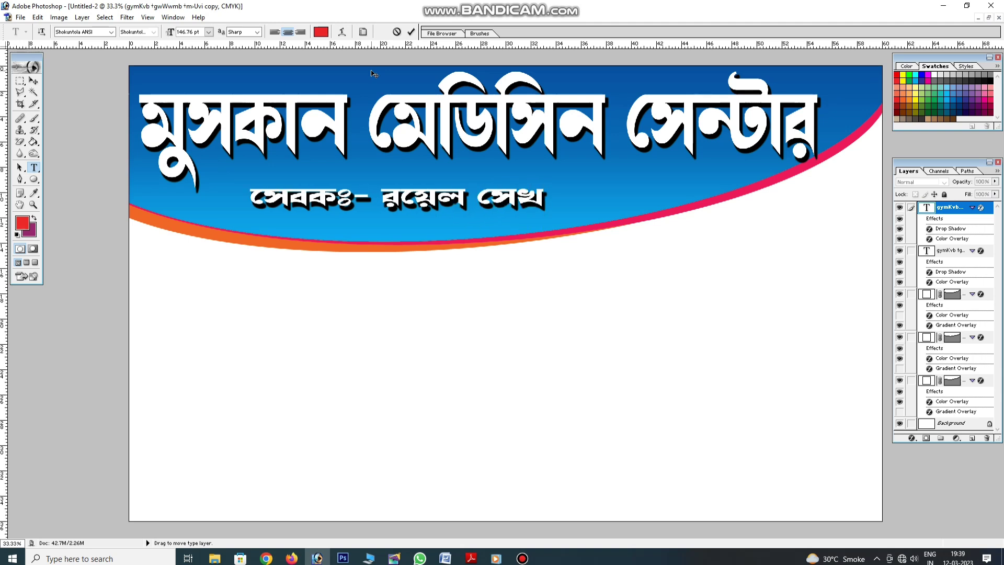
key(ctrl+a)
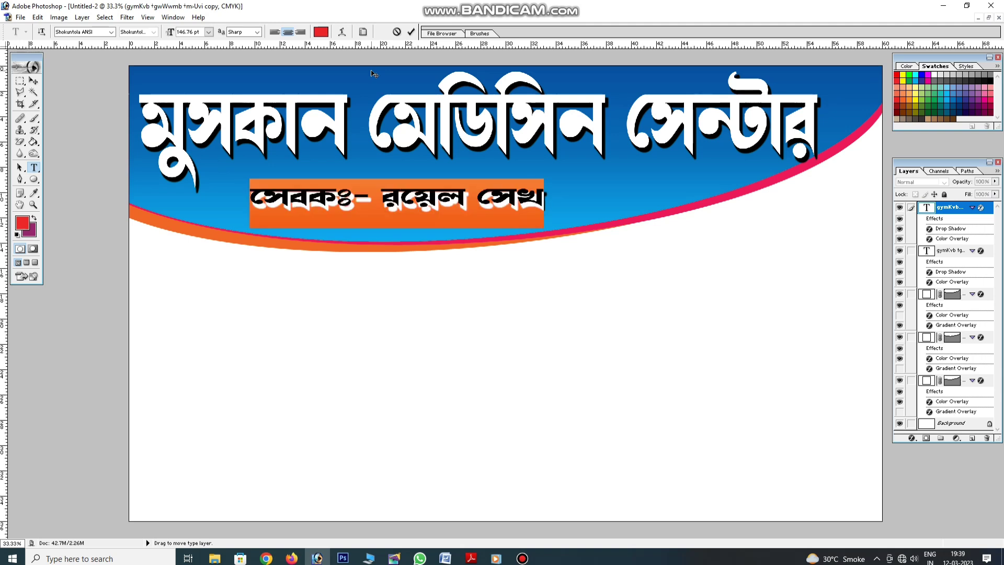
click(111, 32)
drag(153, 184, 156, 124)
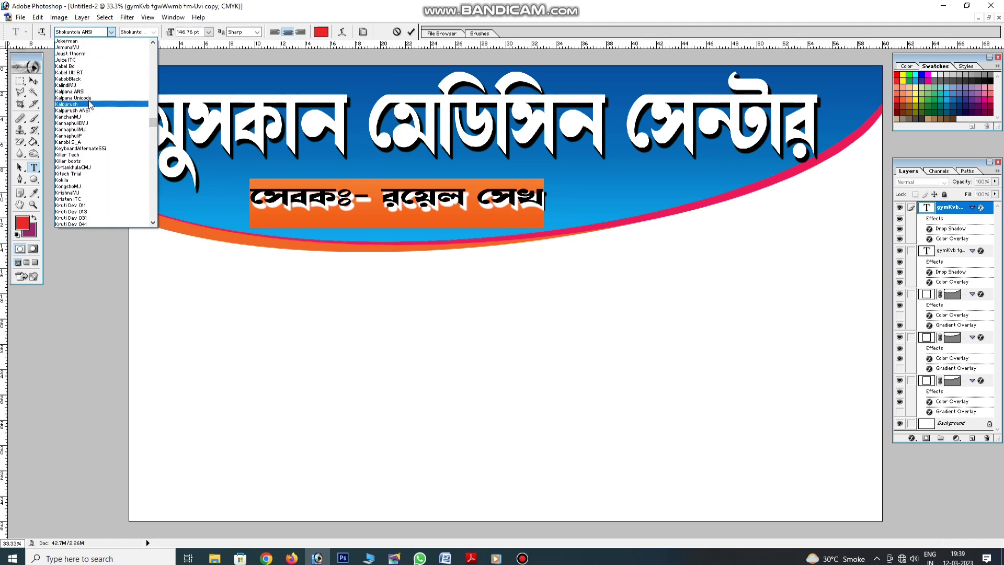
click(78, 91)
click(357, 202)
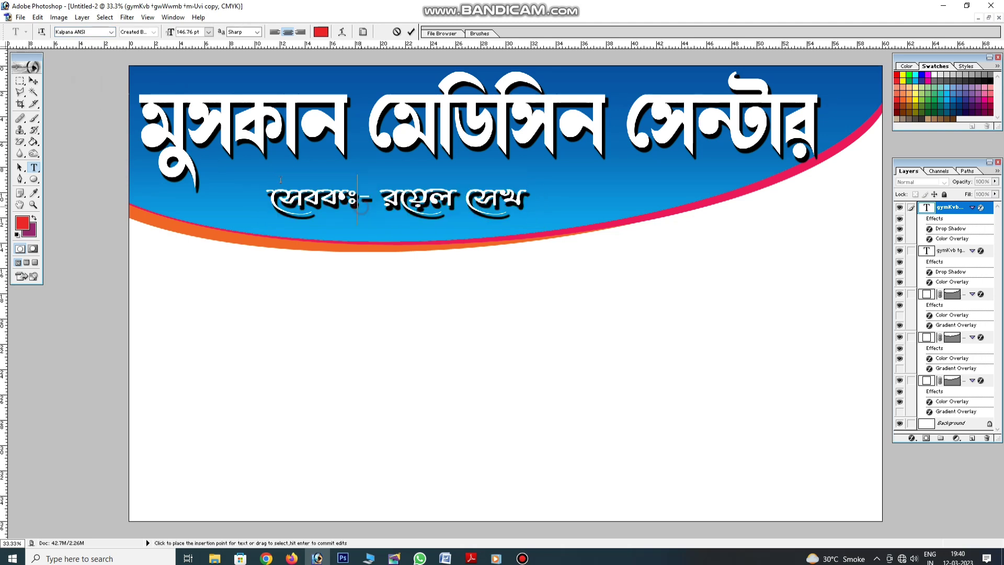
click(33, 81)
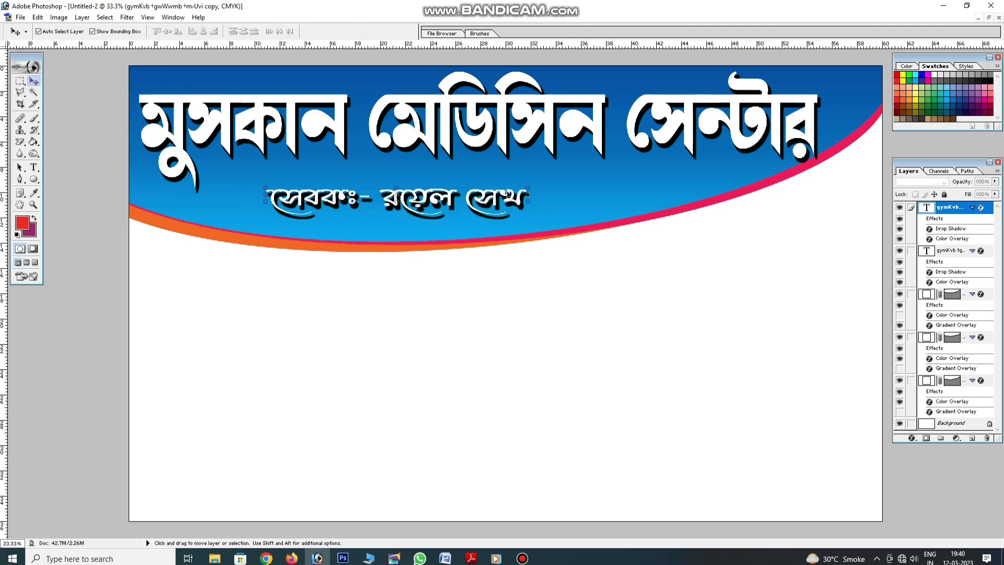
- Give the subtitle a yellow Color Overlay and a drop shadow with distance 10 and spread 14
click(912, 437)
click(930, 330)
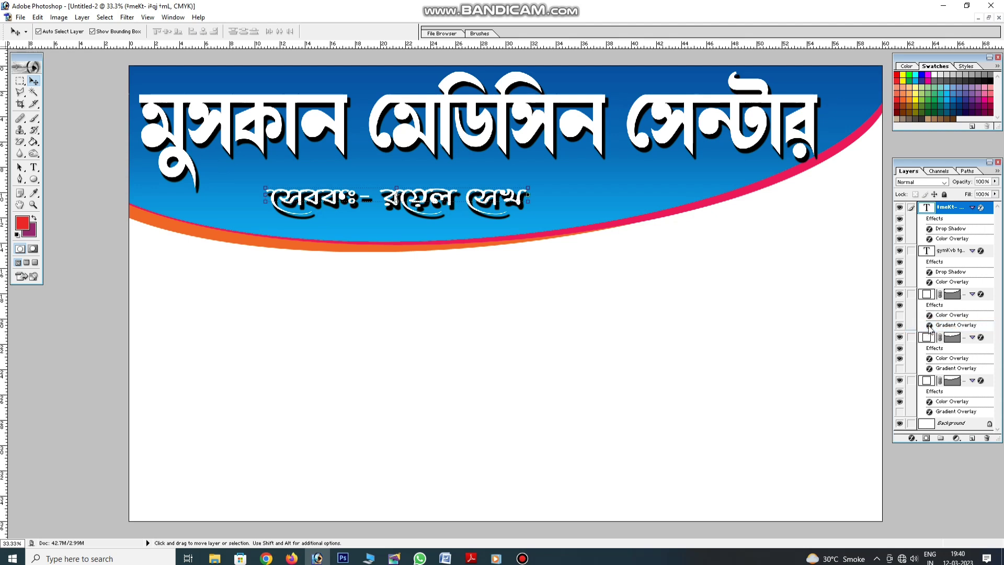
click(614, 358)
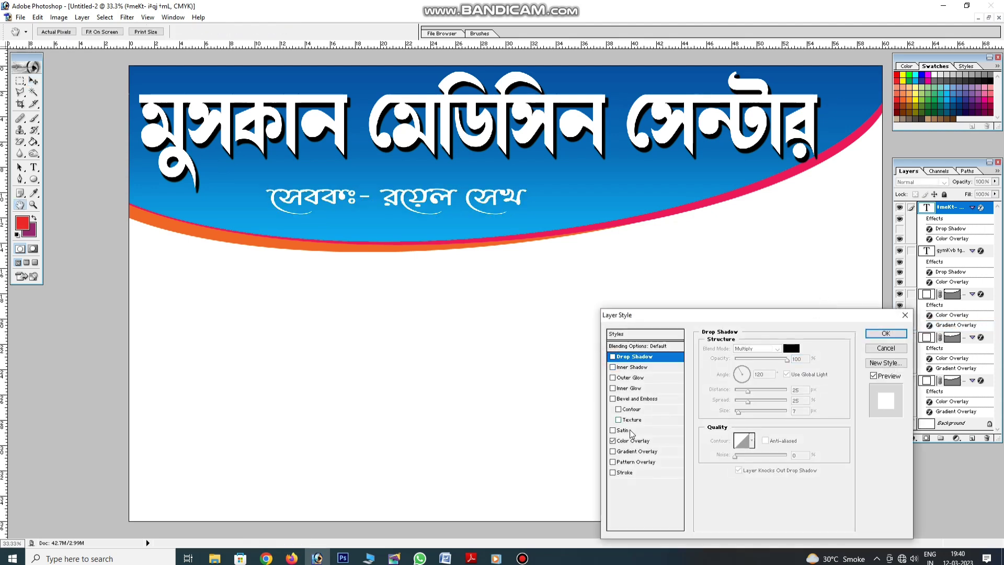
click(636, 441)
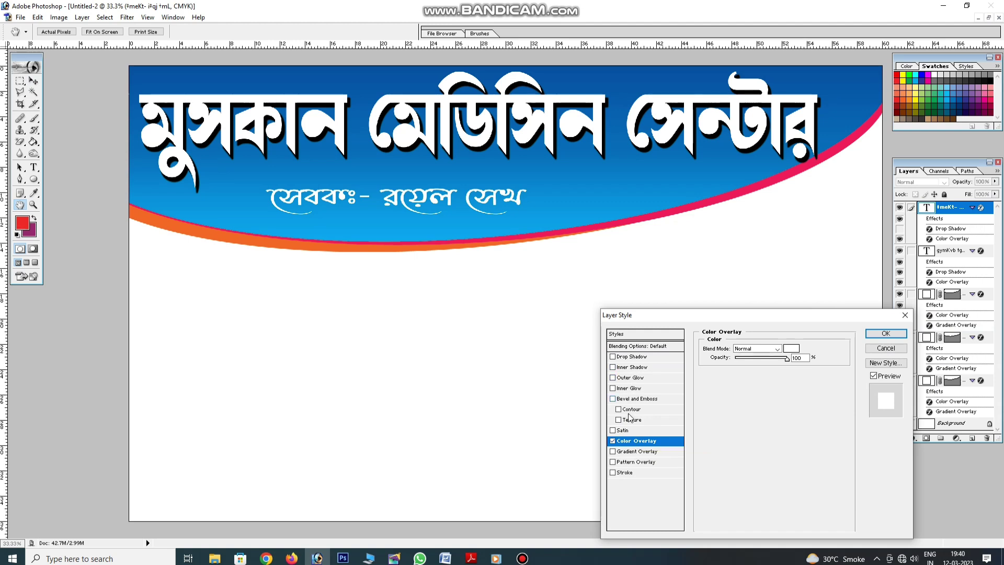
click(792, 349)
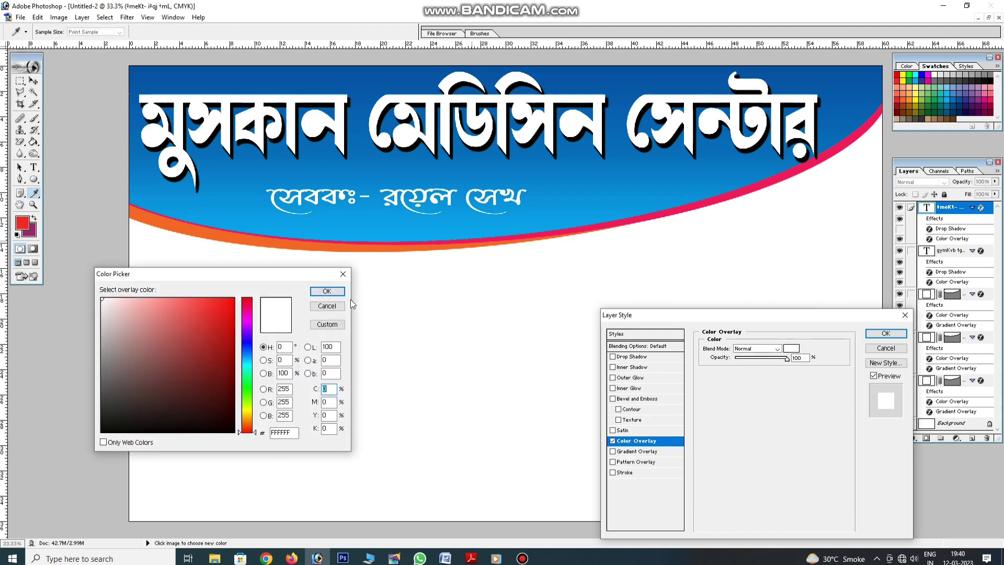
click(903, 76)
key(Return)
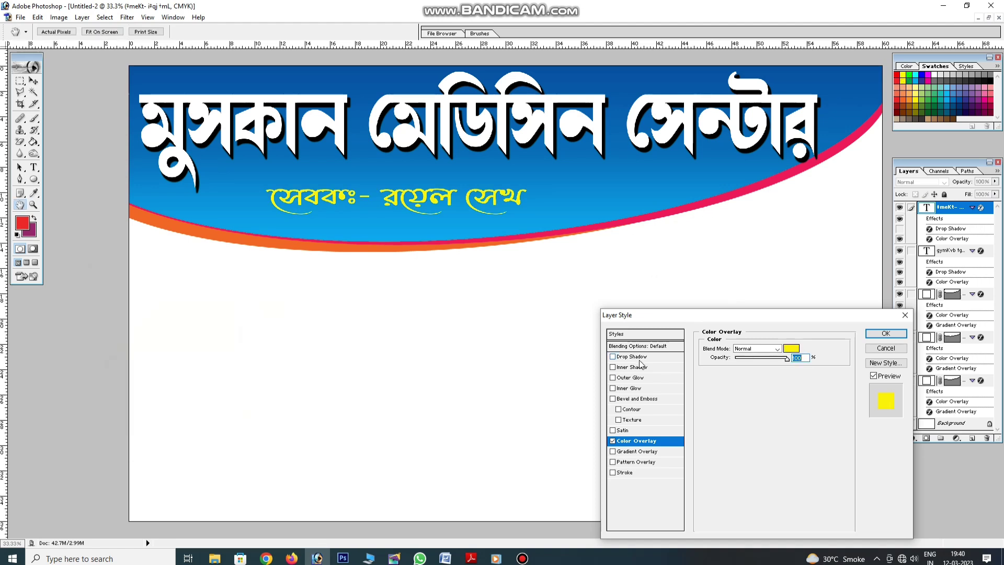
click(641, 357)
drag(747, 389, 735, 412)
click(743, 401)
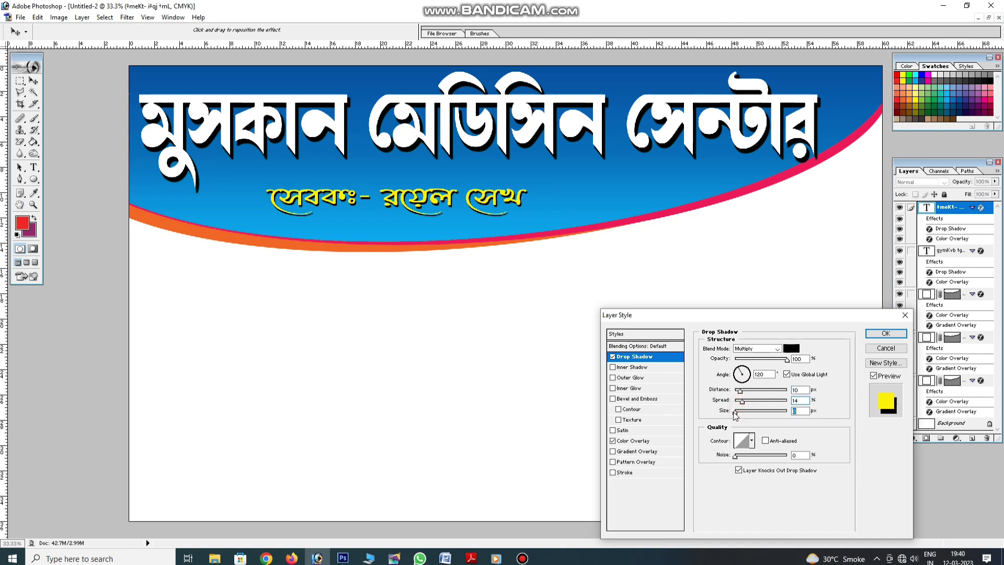
click(886, 334)
- Free Transform the subtitle larger, stretching it wider toward the left
key(ctrl+t)
drag(530, 204, 570, 213)
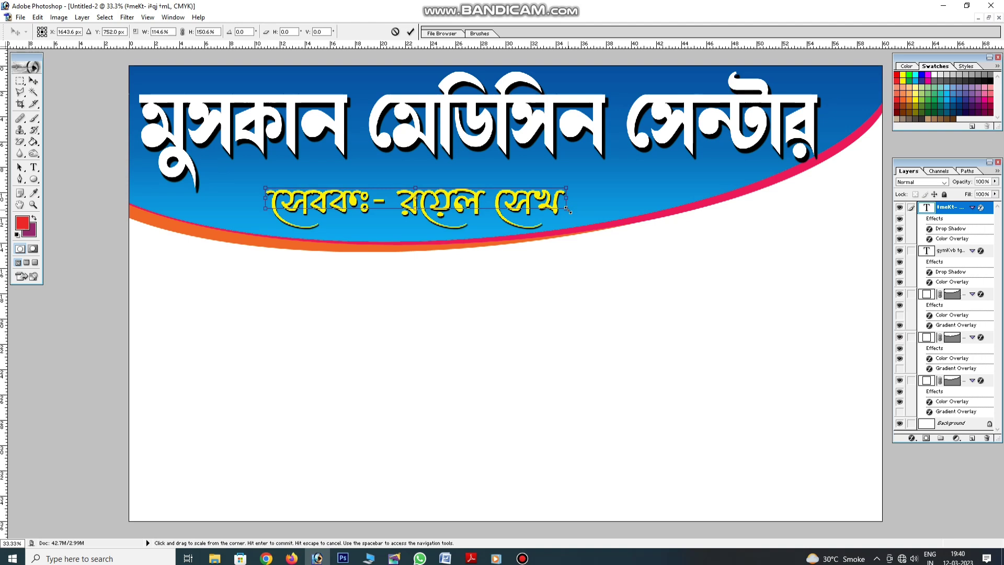
drag(266, 199, 230, 202)
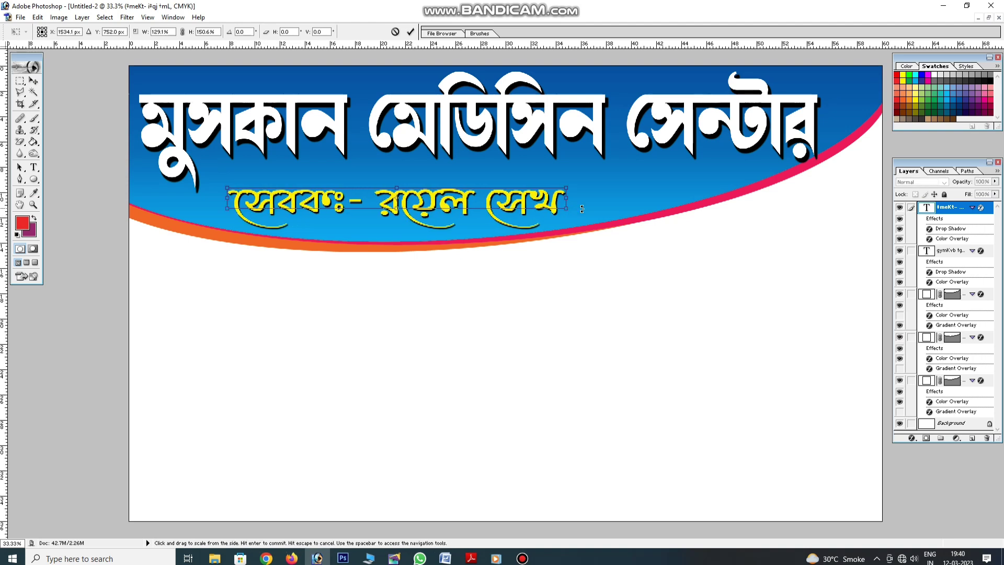
drag(567, 209, 565, 206)
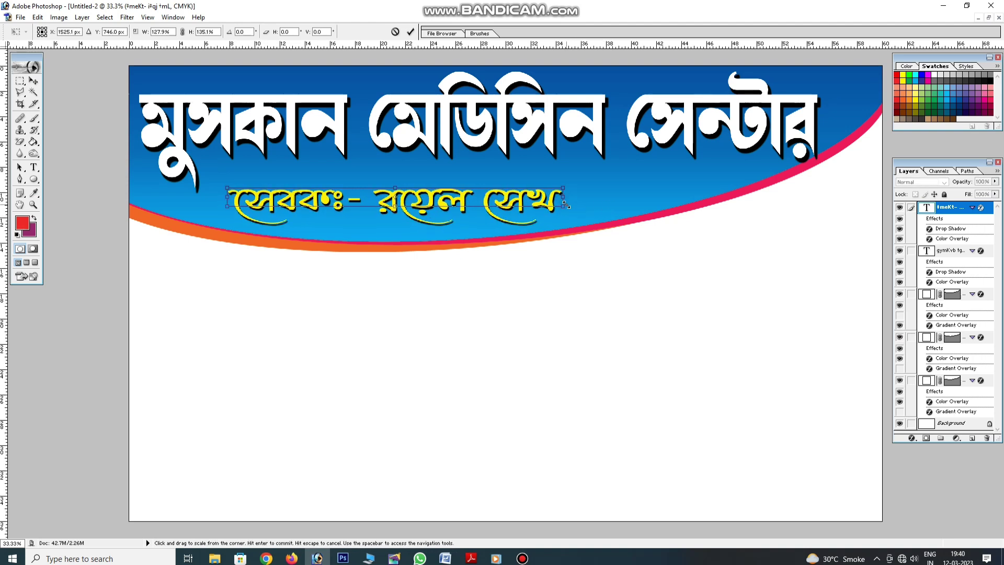
key(Return)
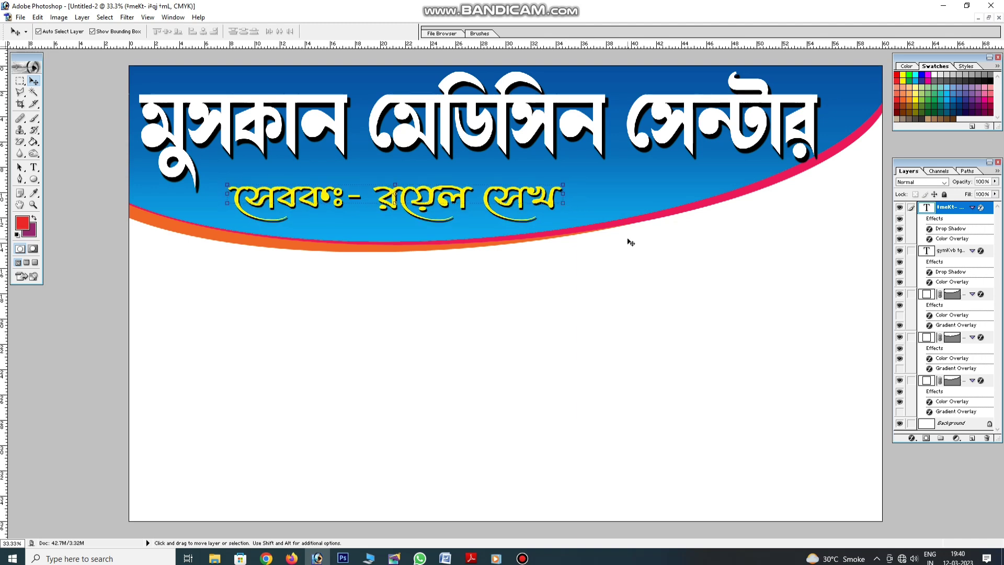
- Draw a rectangle bar across the bottom of the banner and nudge it one pixel left
click(522, 558)
drag(38, 182, 76, 178)
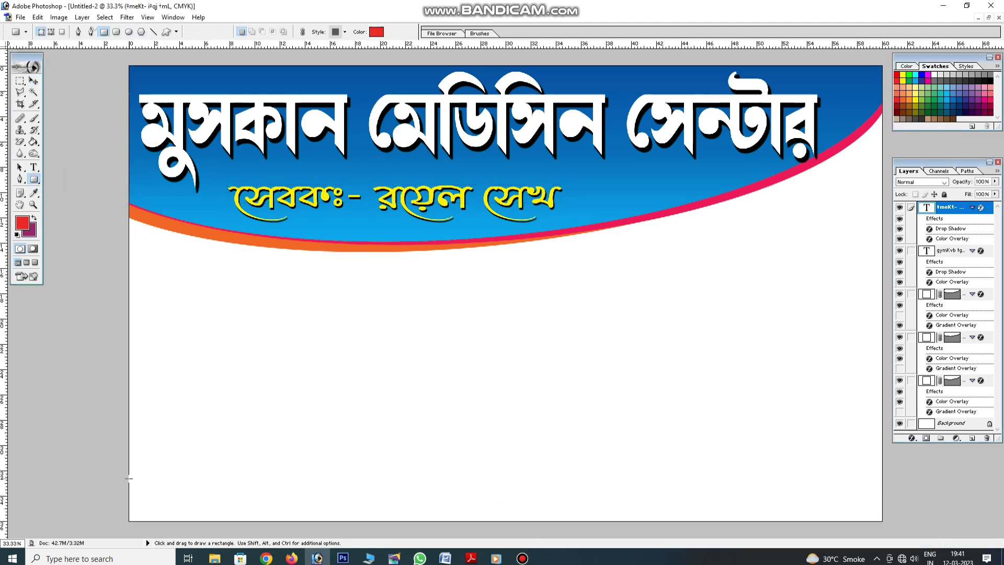
drag(128, 478, 882, 521)
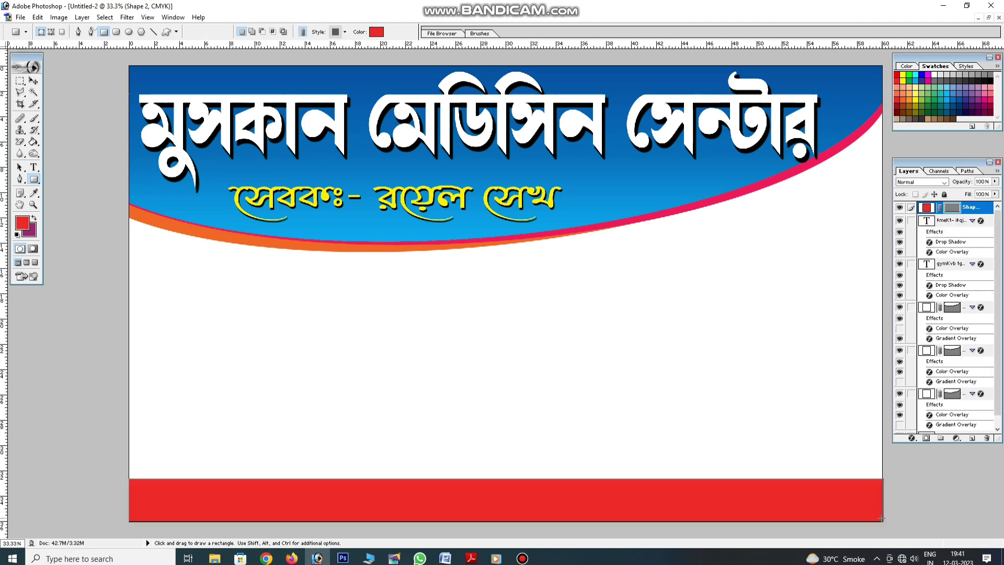
click(39, 81)
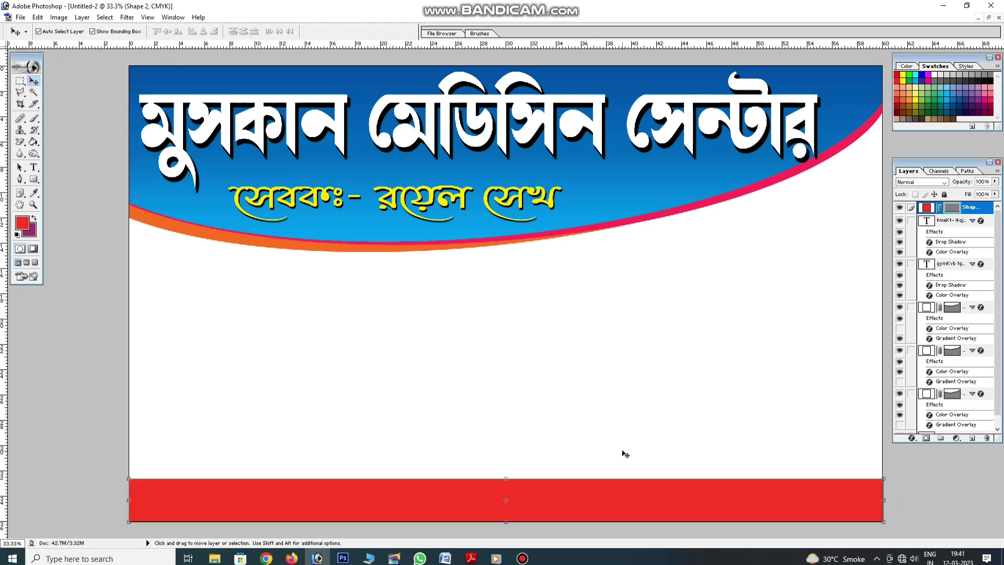
key(Left)
- Give the bottom bar a dark blue (2E3192) Color Overlay
click(912, 438)
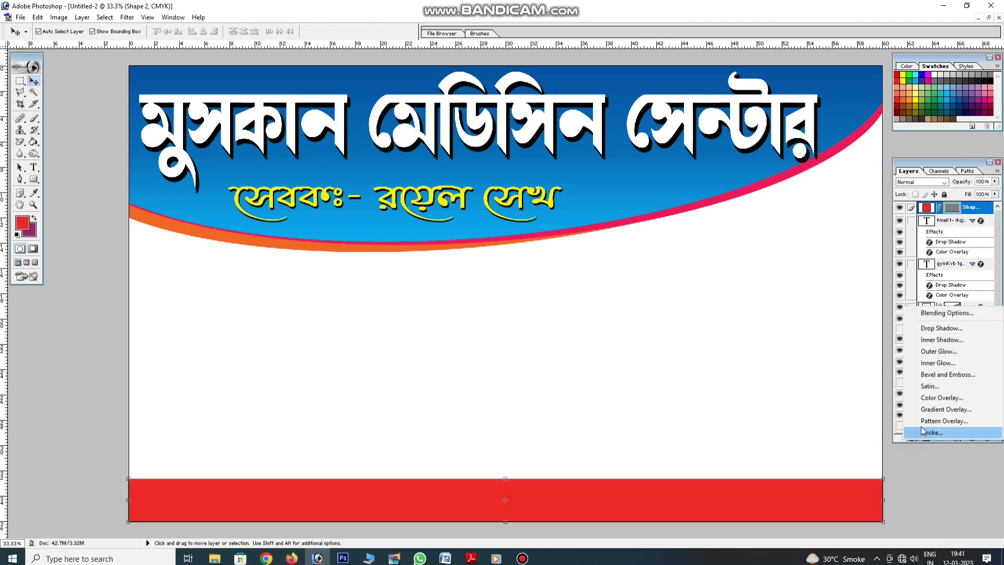
key(Escape)
key(h)
click(912, 438)
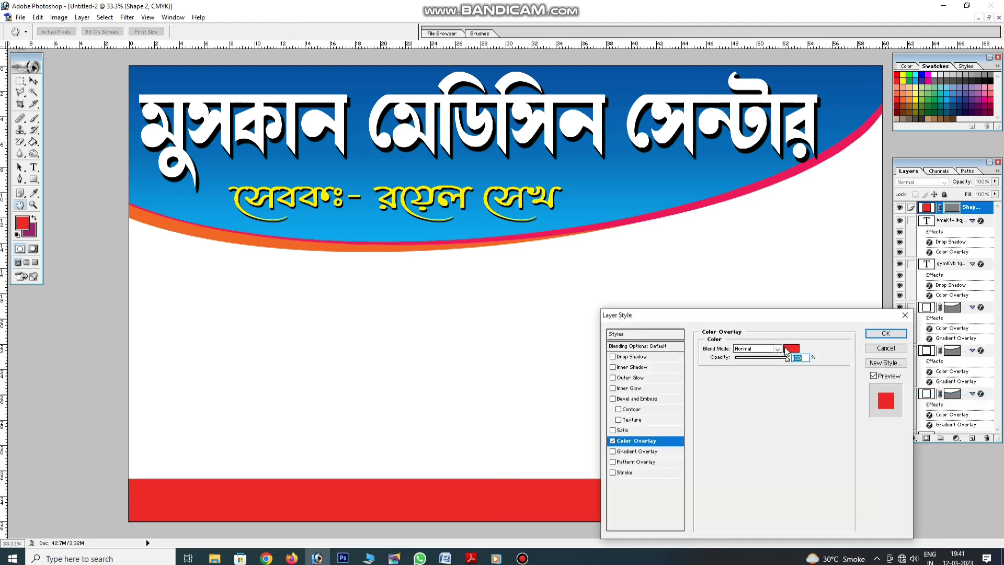
click(792, 348)
click(924, 84)
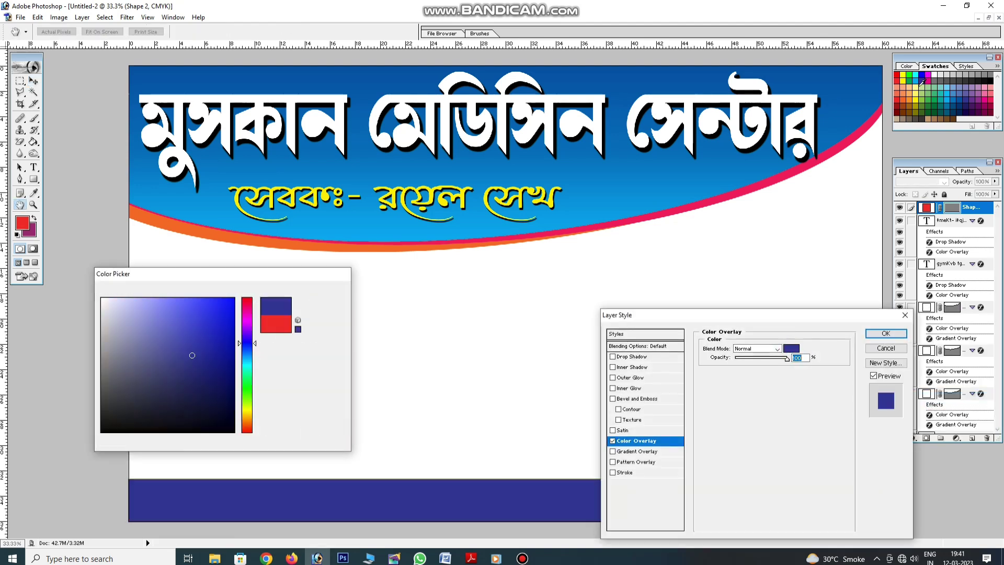
key(Return)
click(792, 348)
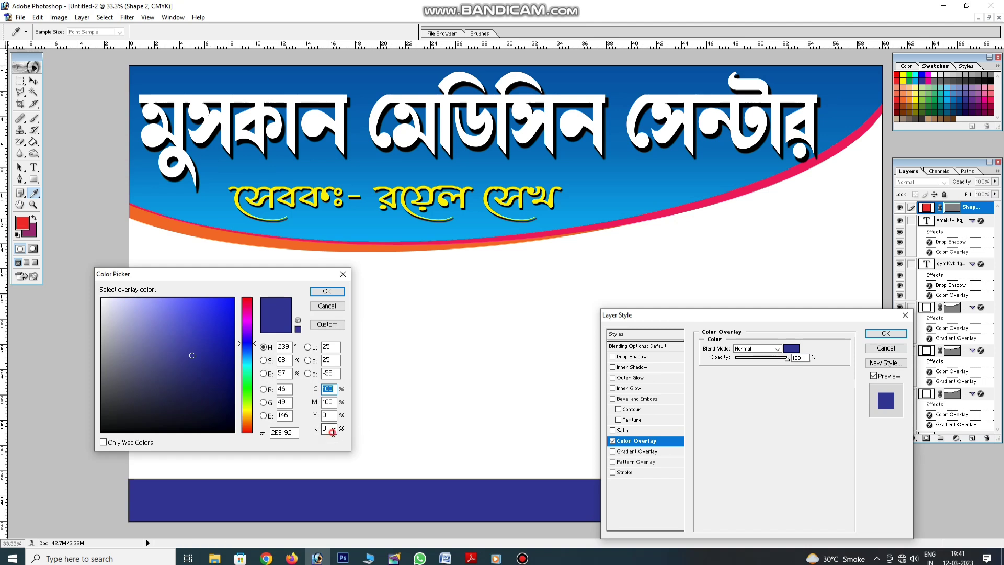
text(10)
key(Return)
key(Return)
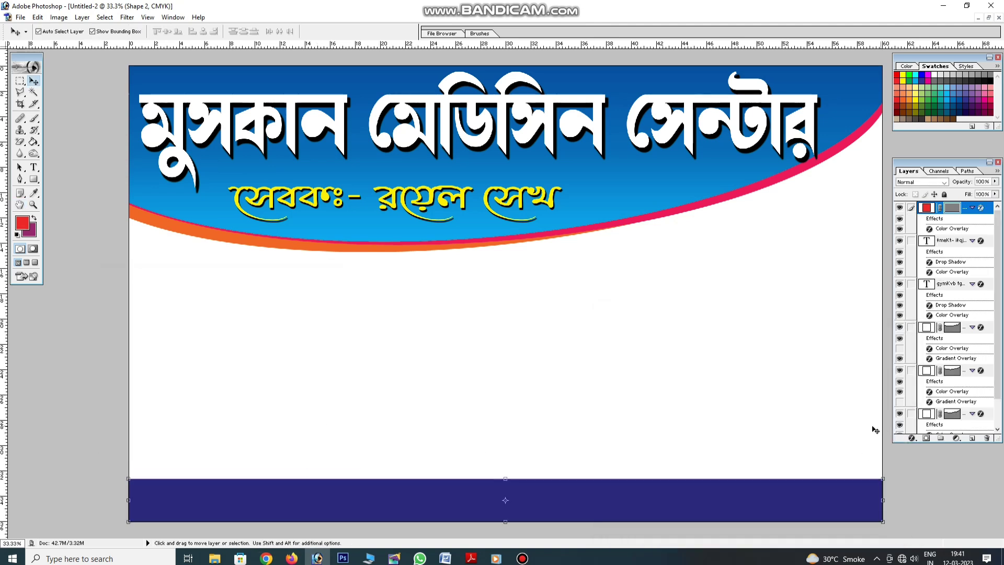
- Add an 18 px light blue stroke to the bottom bar
click(912, 438)
click(945, 430)
key(Up)
key(Up)
key(Up)
key(Up)
key(Up)
key(Up)
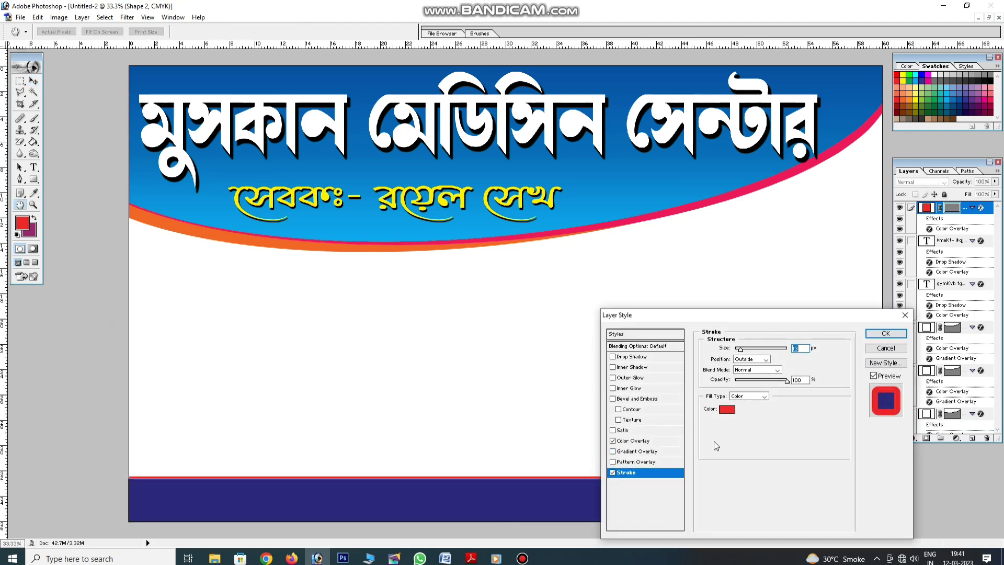
key(Up)
key(Up)
key(Up)
click(728, 409)
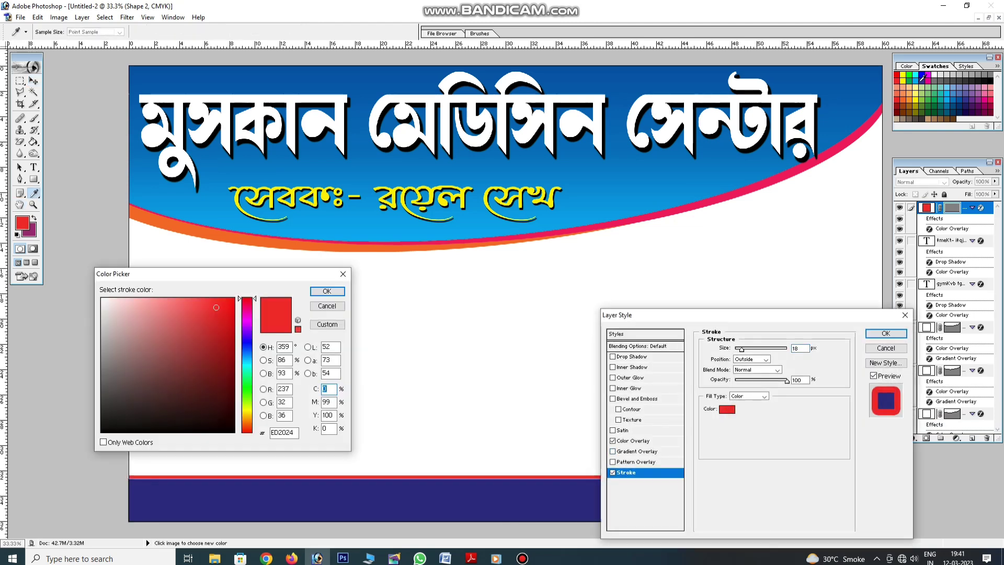
key(Escape)
key(Escape)
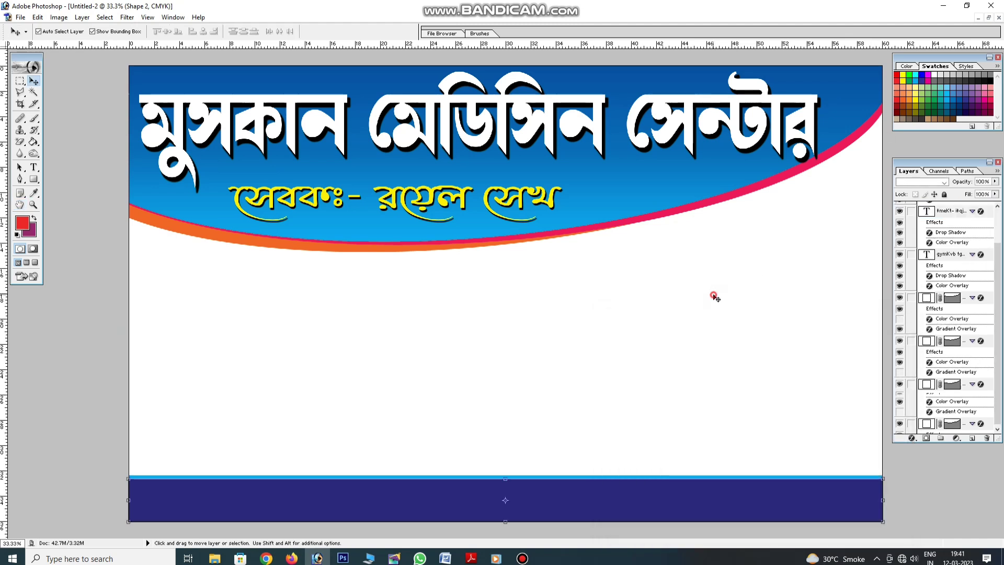
- Duplicate the subtitle lower down and replace its text with the Bengali location line
click(284, 202)
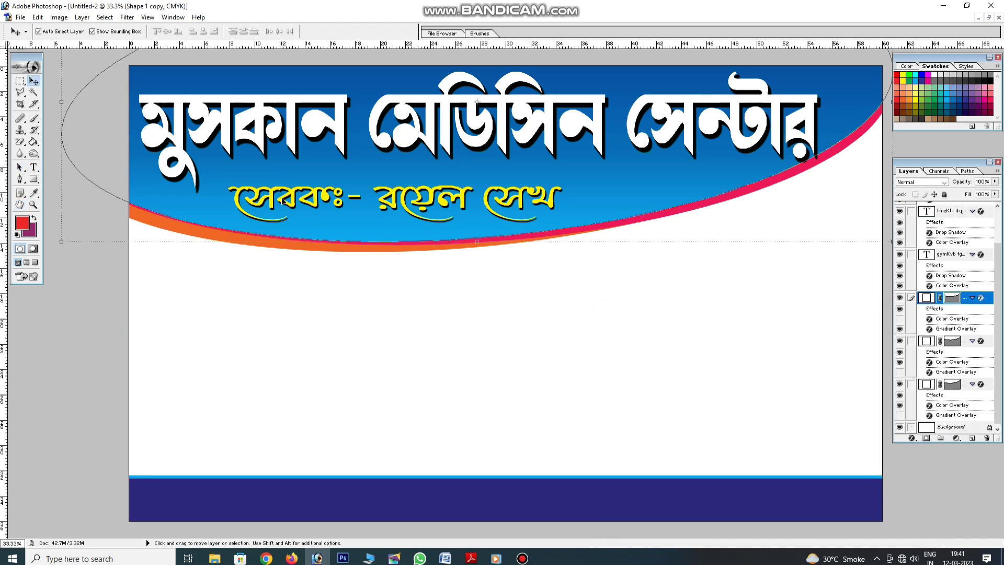
drag(288, 195, 305, 320)
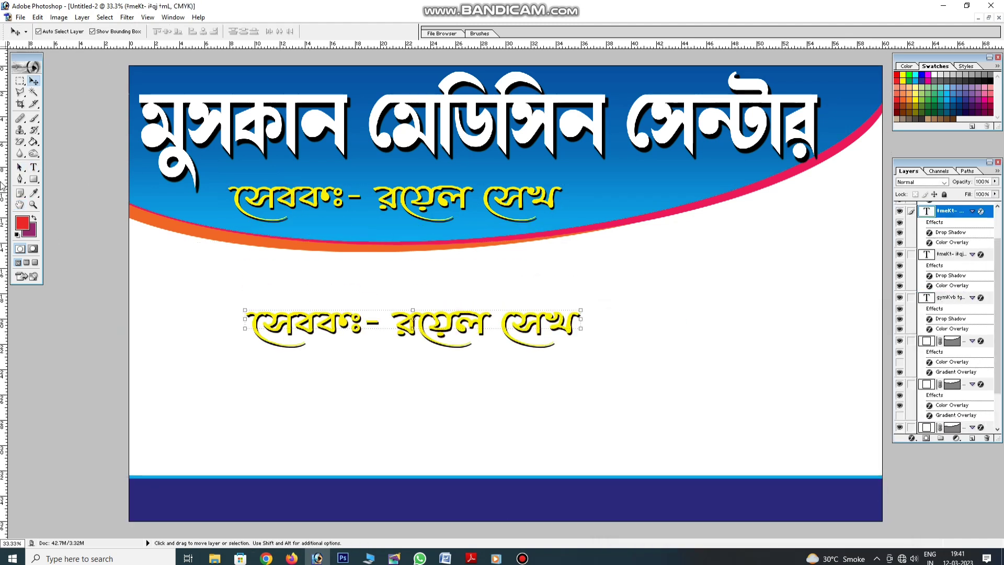
click(35, 168)
click(294, 324)
key(ctrl+a)
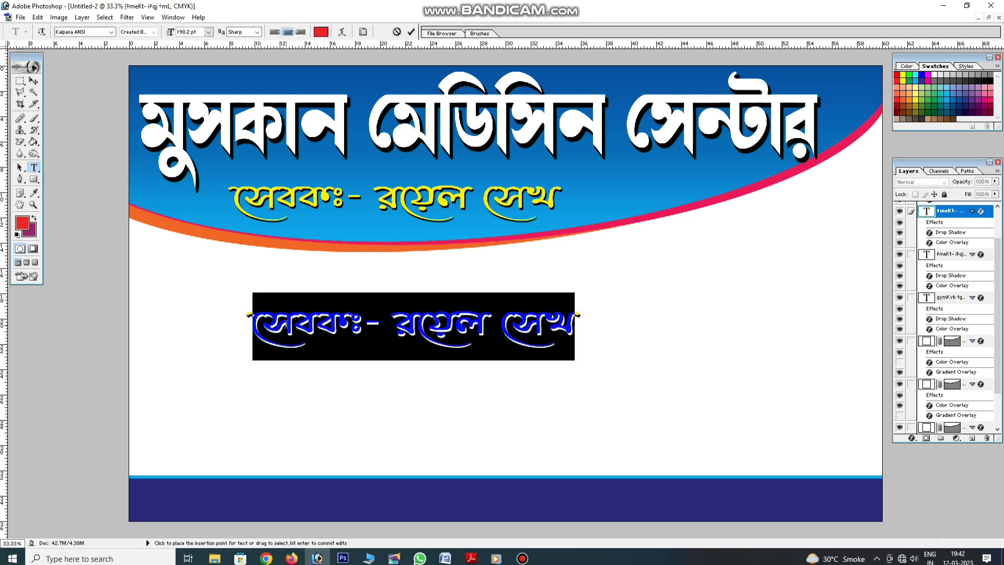
text(m্থানঃ)
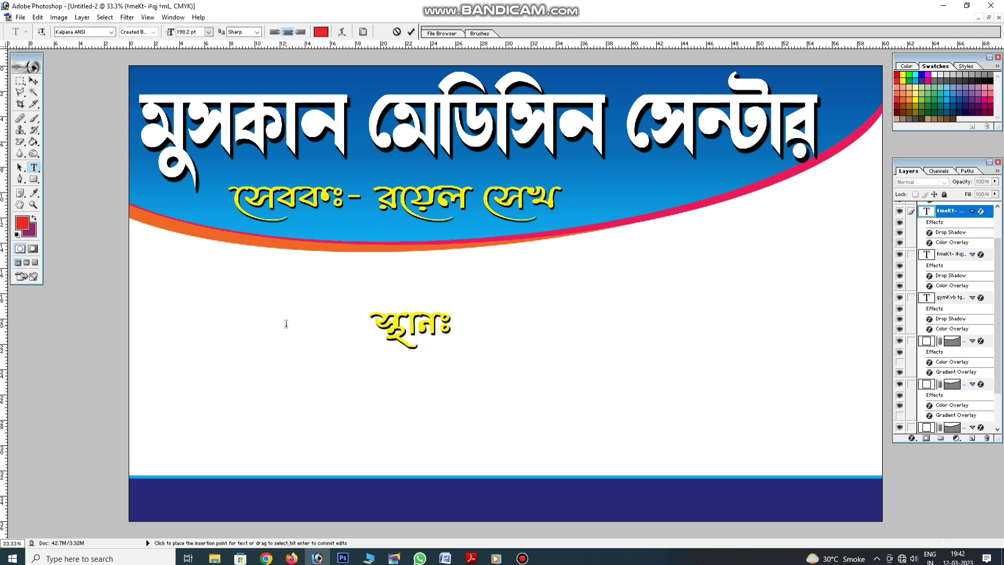
text(- মে)
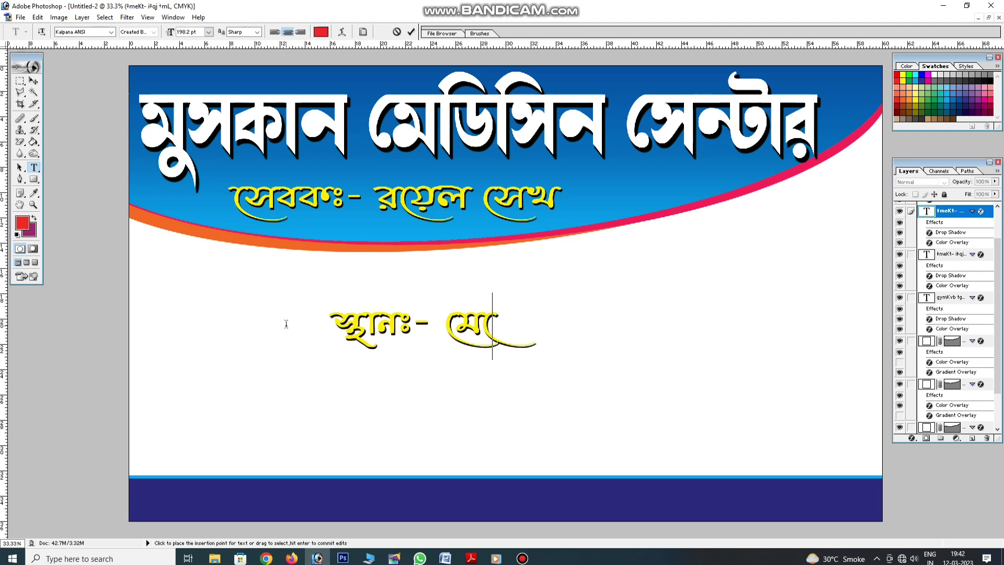
text(হেরাপুর)
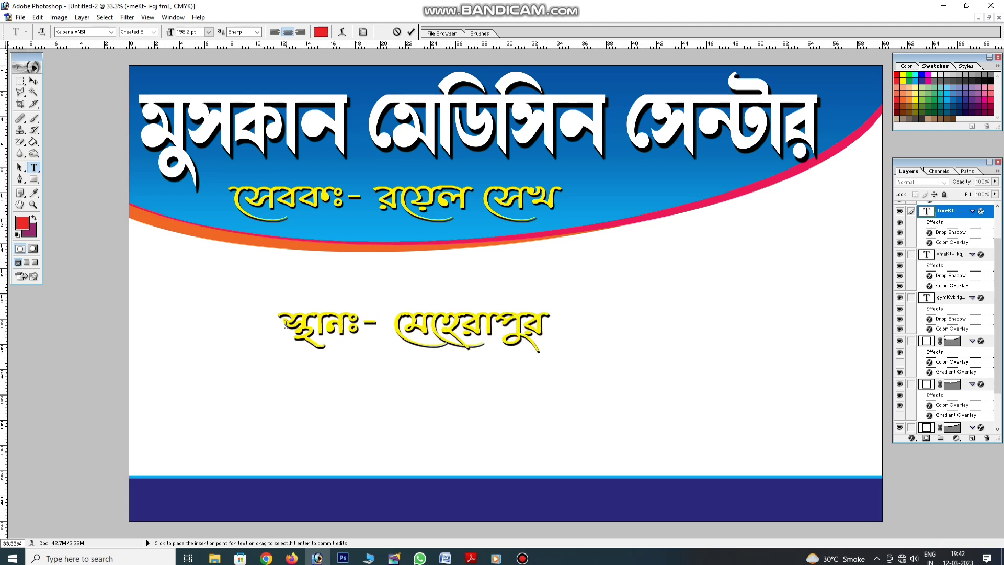
text( ি)
key(BackSpace)
text(ষ)
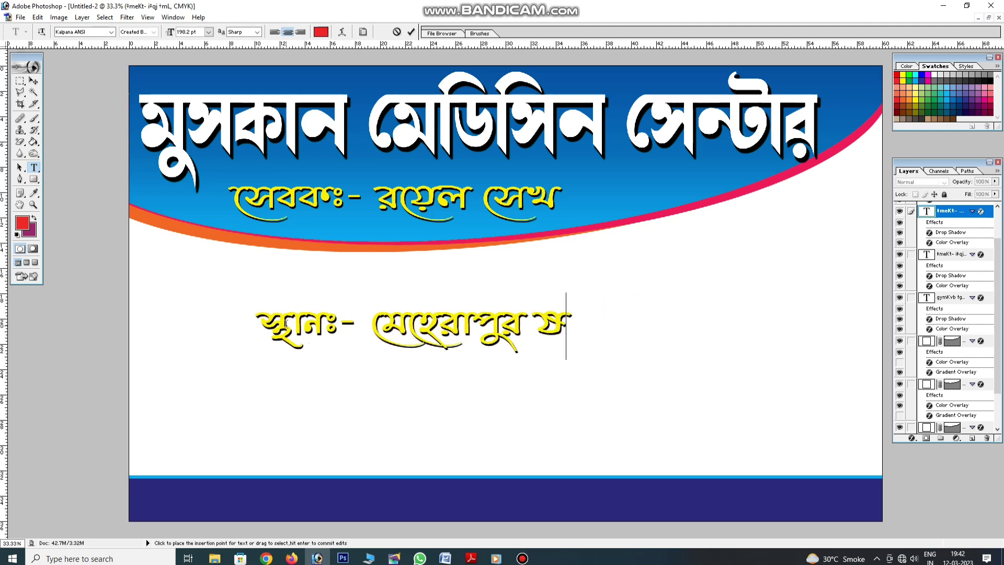
text(্ঠ্যা)
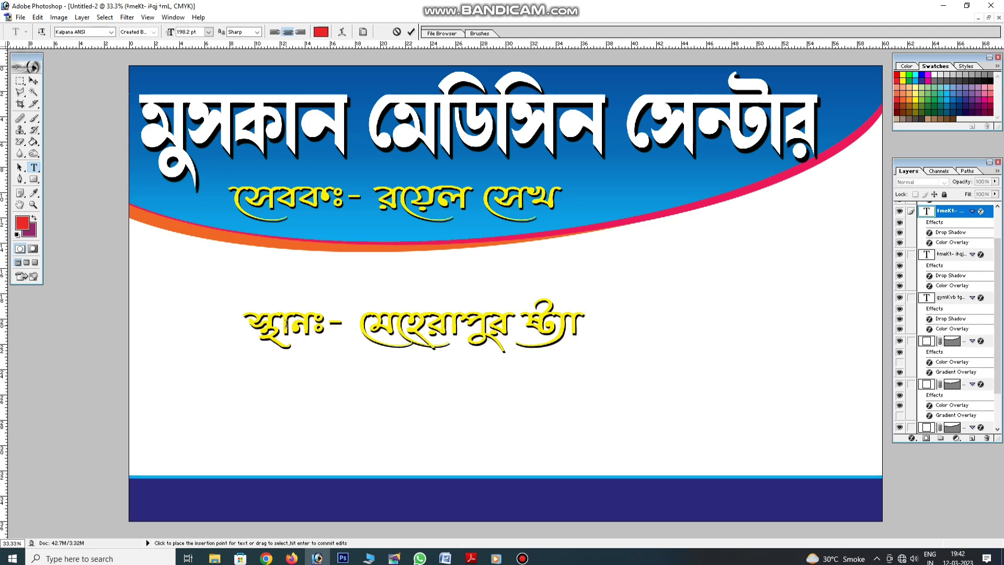
text(ণ্)
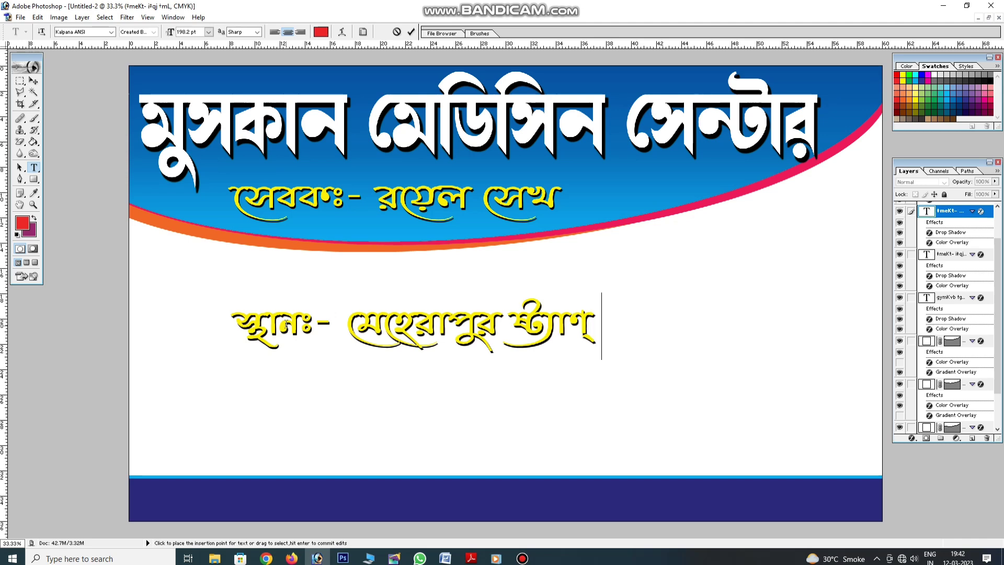
key(BackSpace)
text(,)
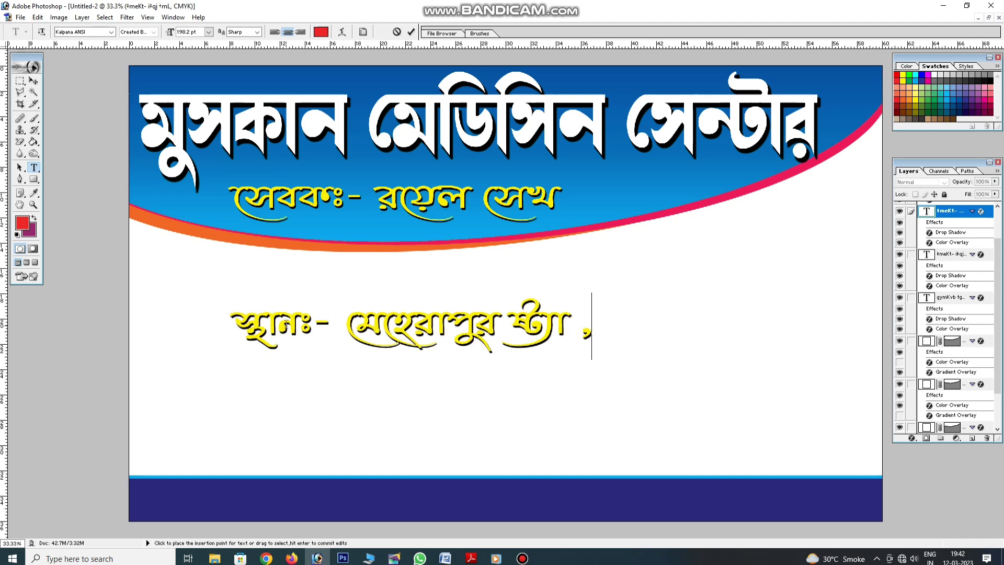
text( মোথাবা)
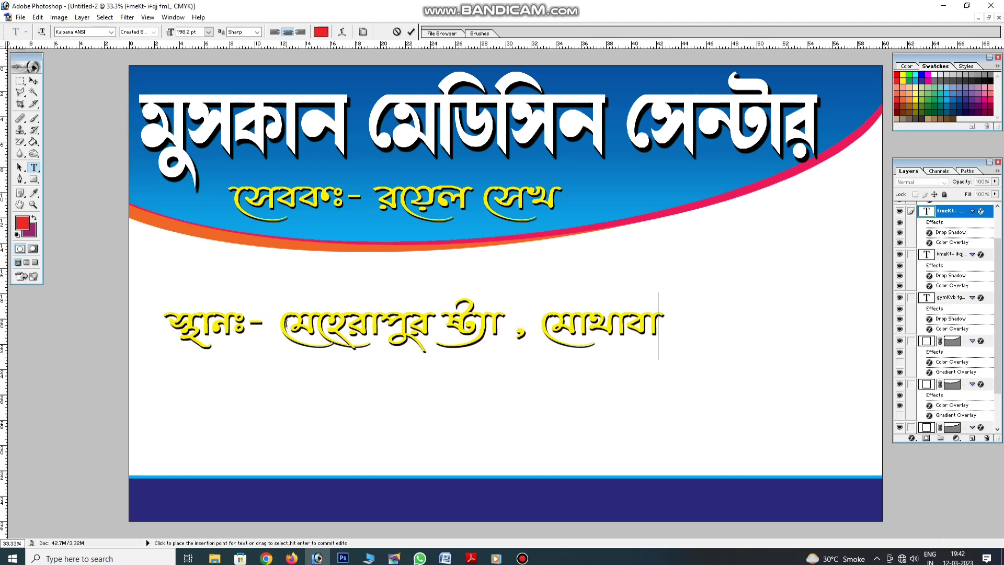
text(ড়ী, মাল)
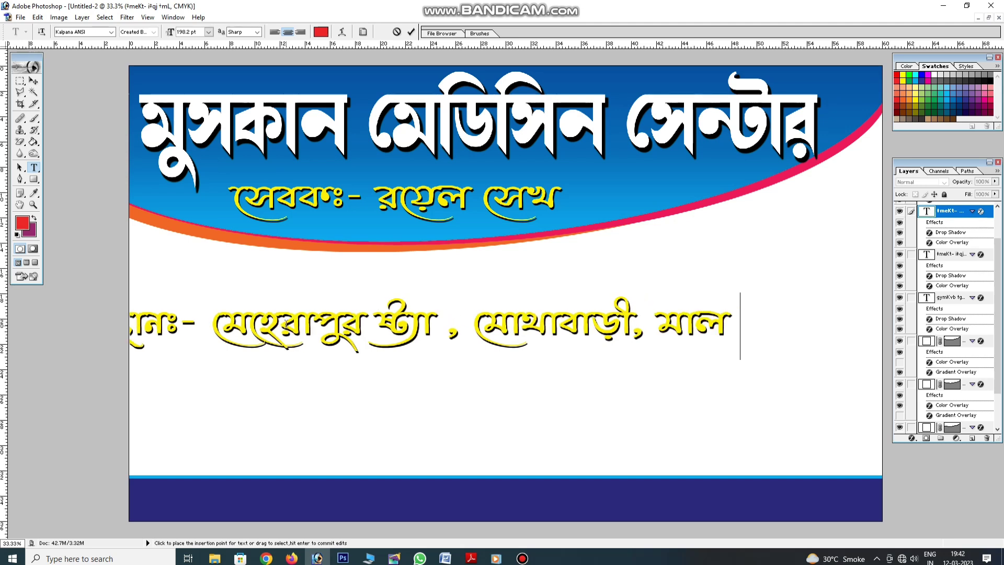
text(দা।)
- Set the address line in the KarnaphuliMJ font
key(ctrl+a)
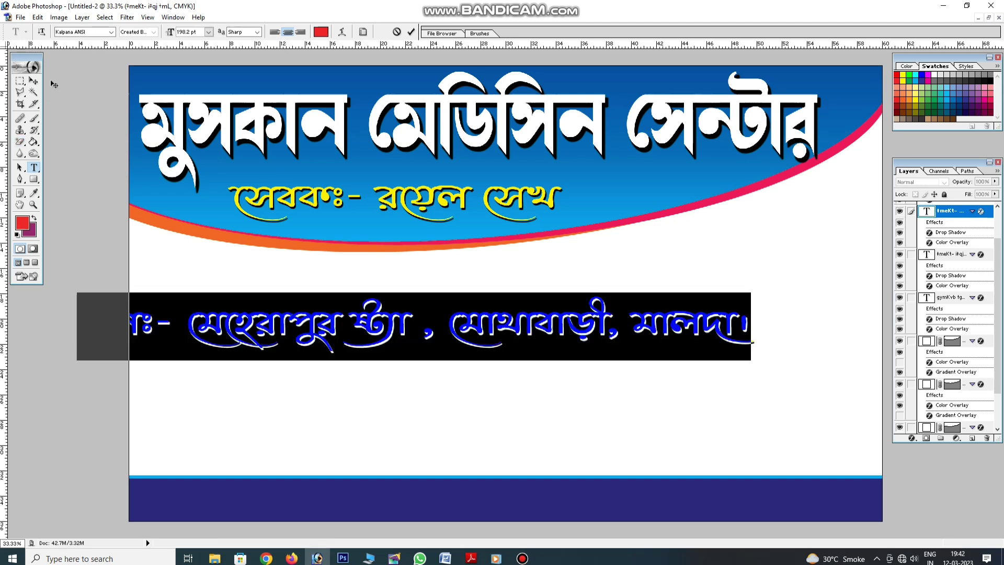
click(112, 33)
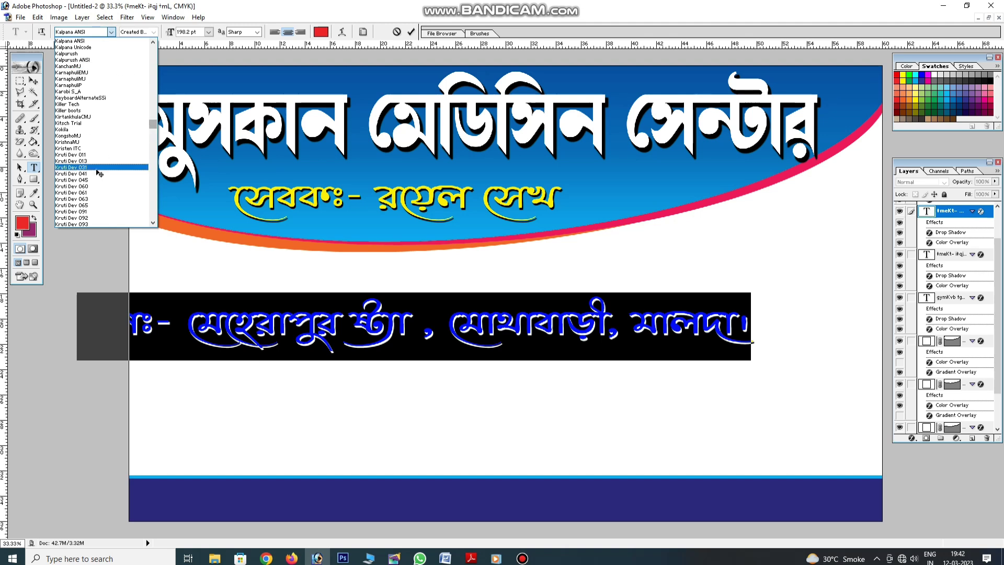
click(71, 78)
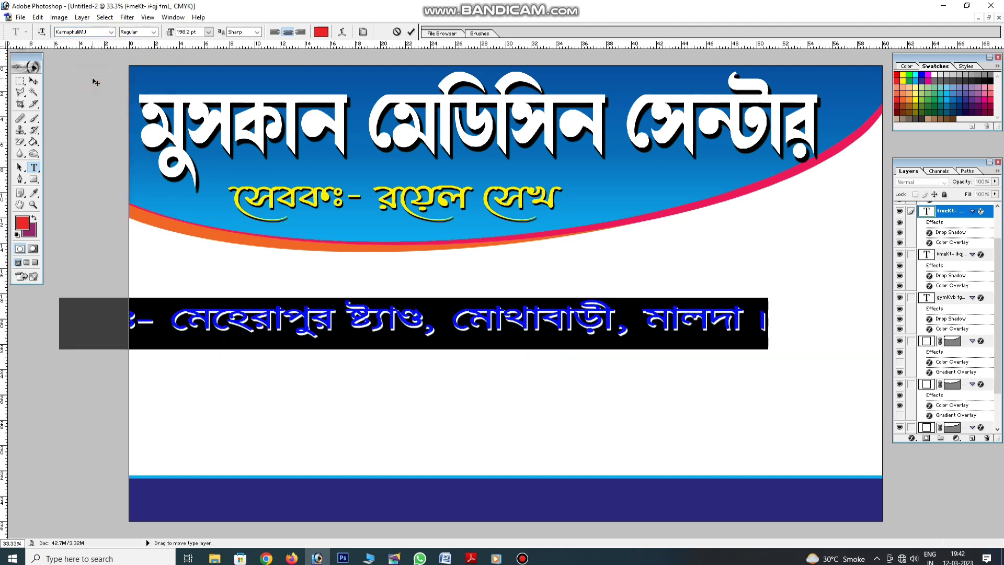
click(336, 328)
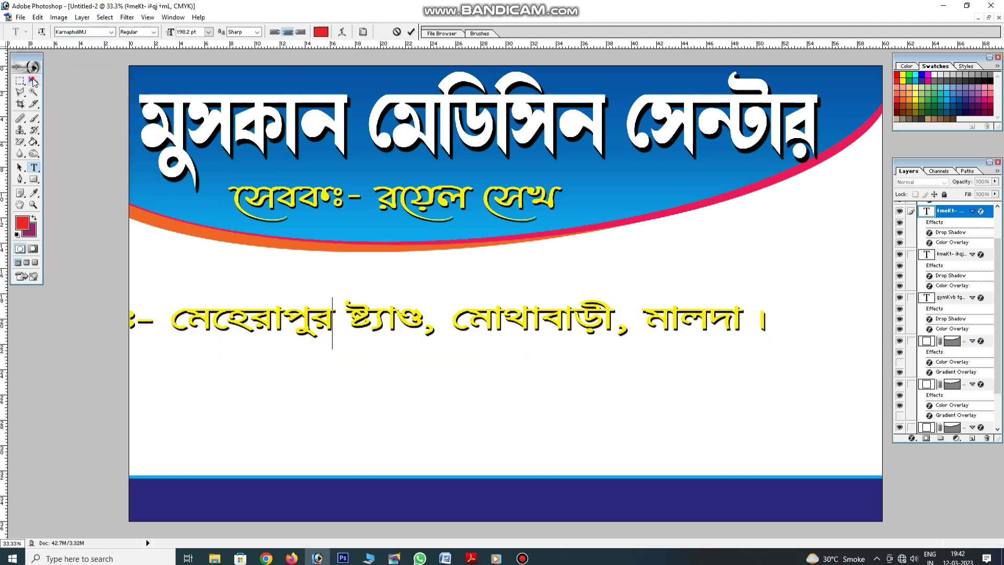
click(33, 82)
- Move the address text into the dark blue band, above the bar layer, nudged left
drag(312, 313, 411, 425)
drag(460, 481, 439, 496)
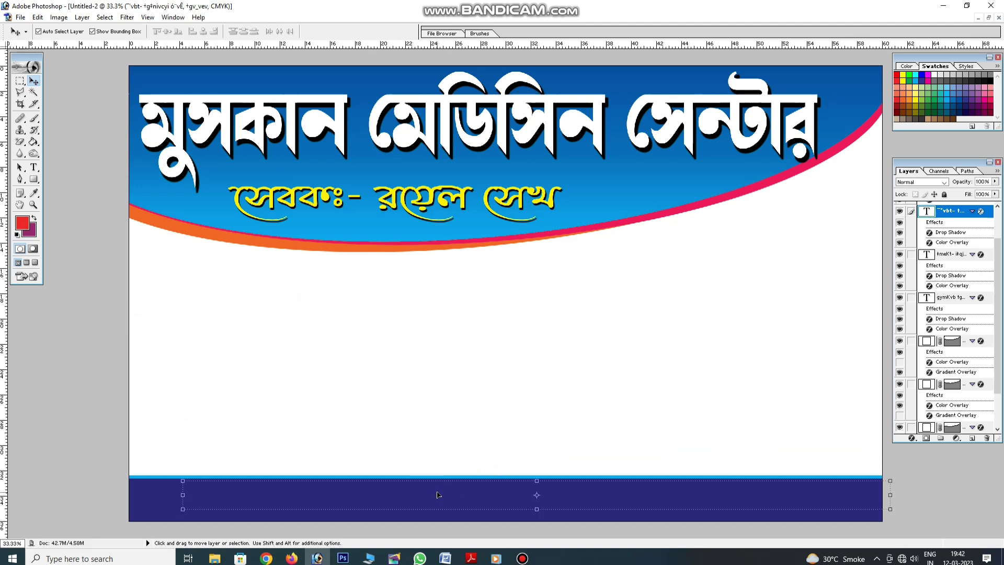
key(ctrl+bracketright)
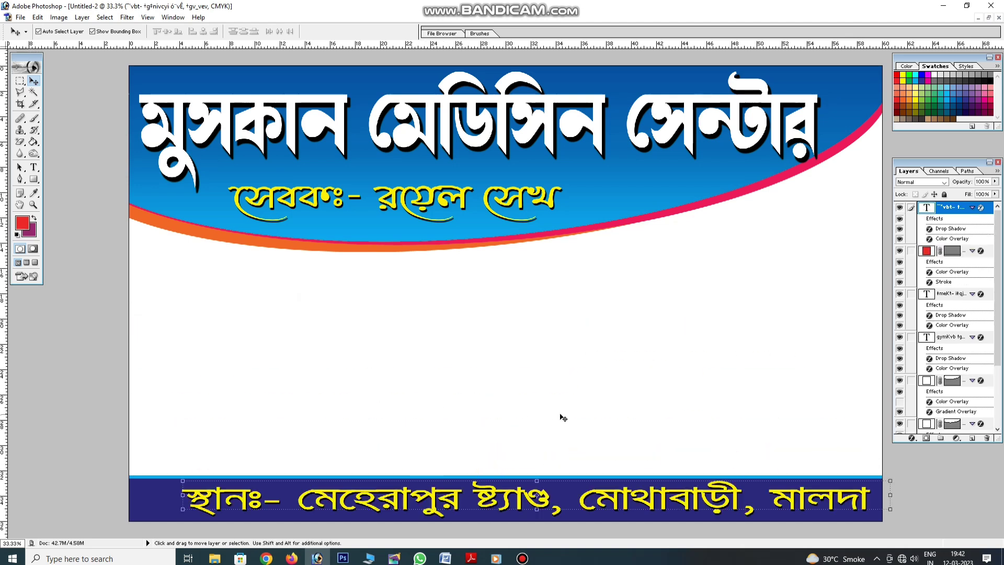
key(shift+Left)
key(shift+Left)
key(shift+Left)
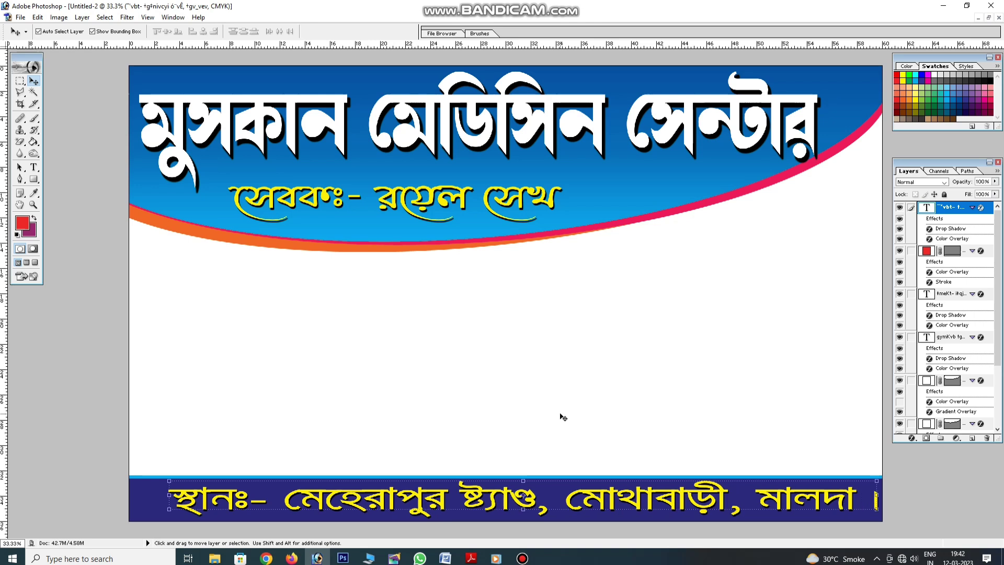
key(shift+Left)
key(shift+Left)
key(shift+Left)
key(shift+Left)
key(shift+Left)
key(shift+Left)
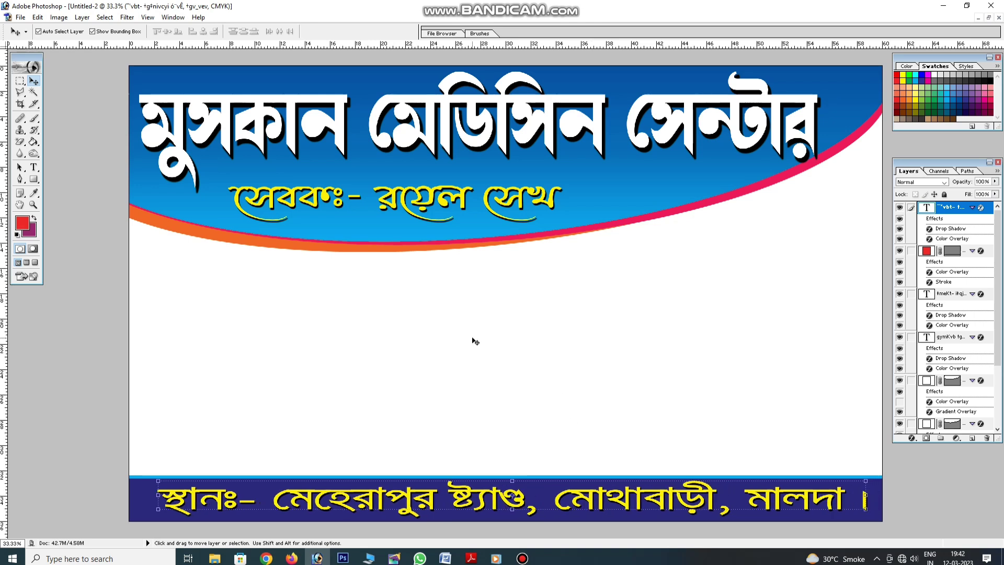
- Change the address line's font to FN Aysha Bijoy 2003
click(34, 167)
click(287, 502)
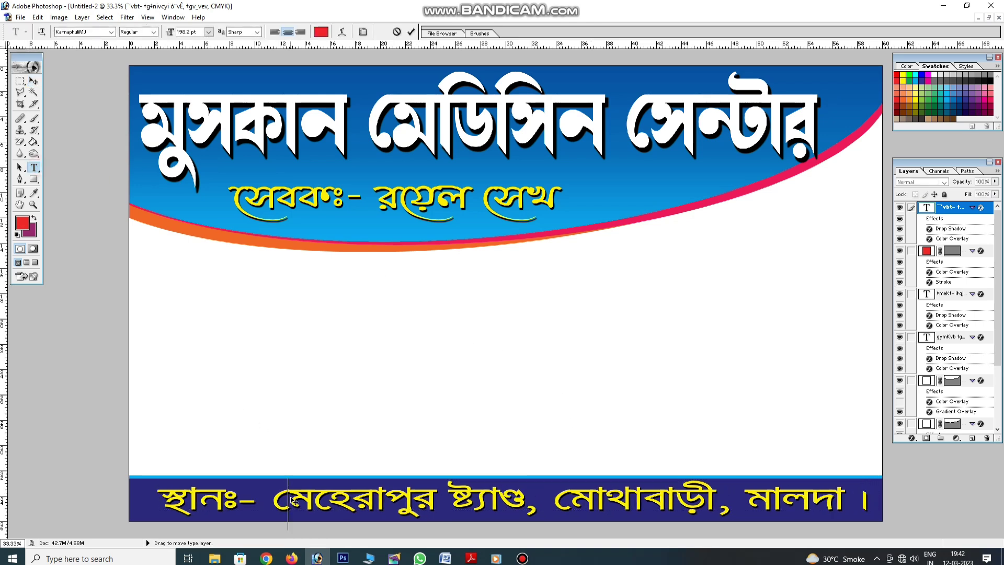
key(ctrl+a)
click(111, 32)
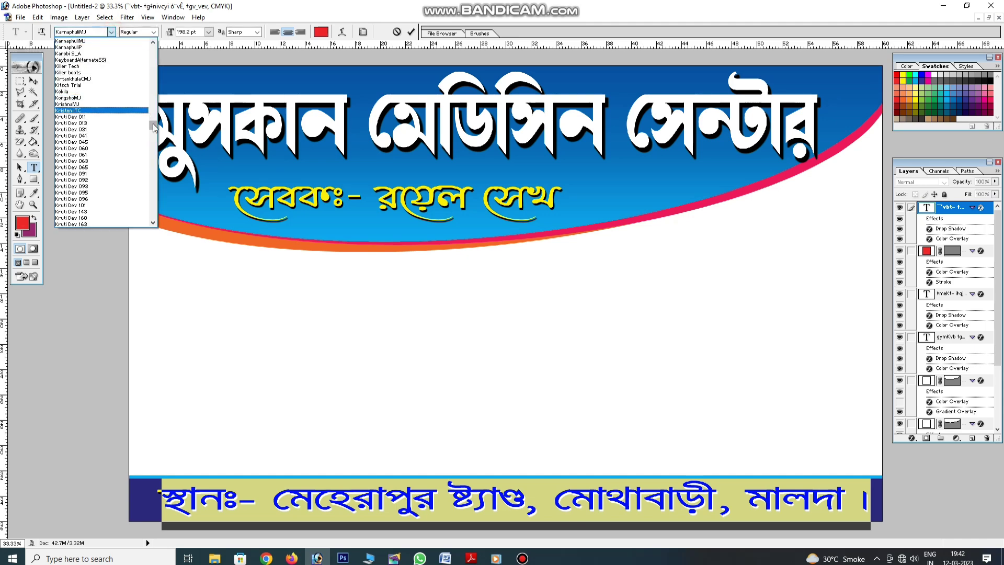
drag(154, 127, 153, 100)
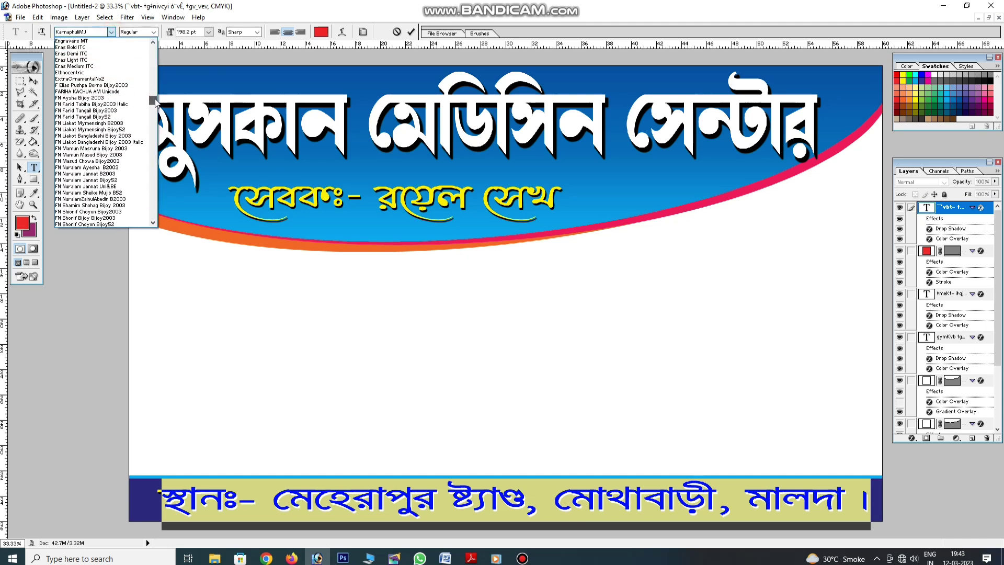
click(79, 79)
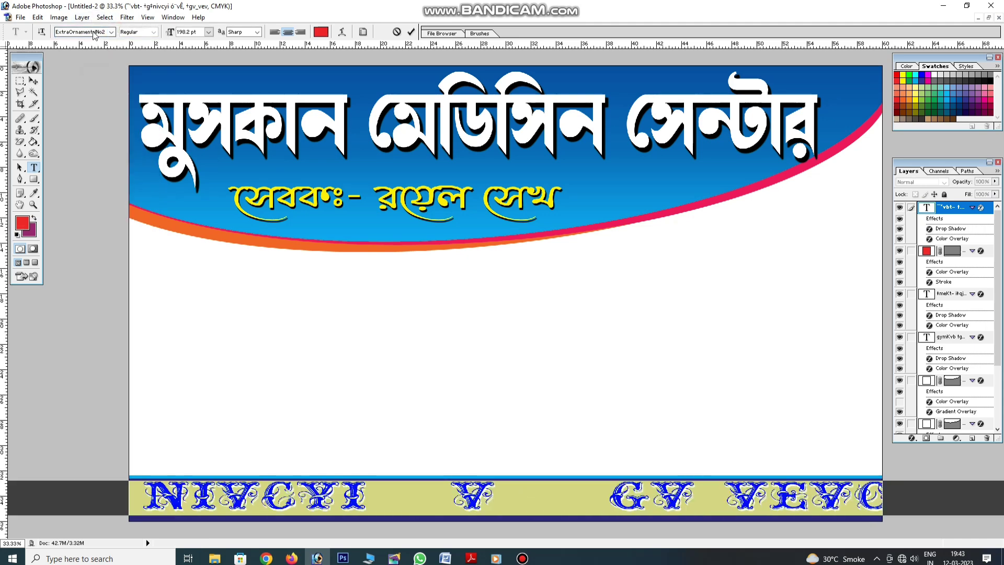
key(Up)
key(Down)
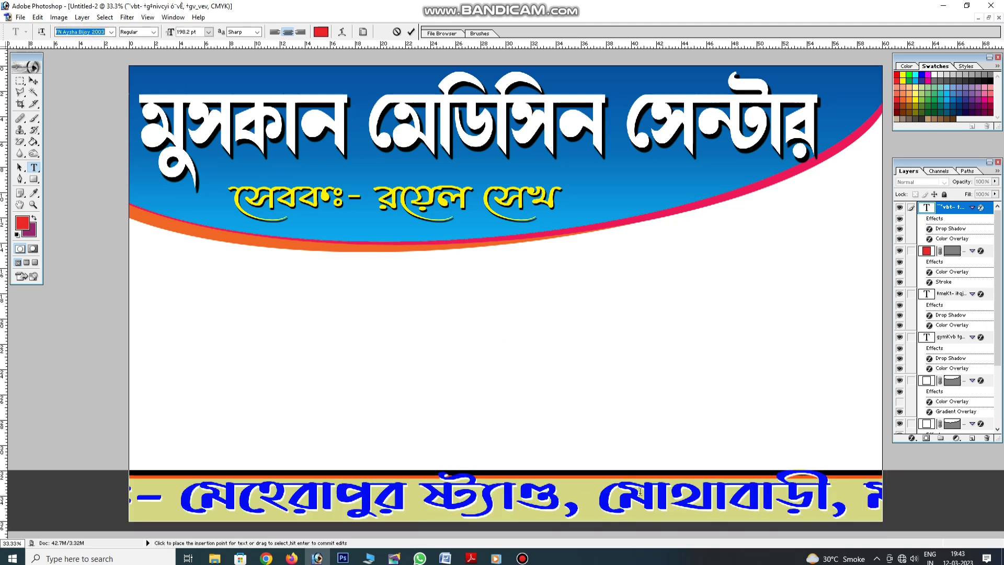
click(229, 343)
- Move the address text left and shrink it to fit within the blue band
key(v)
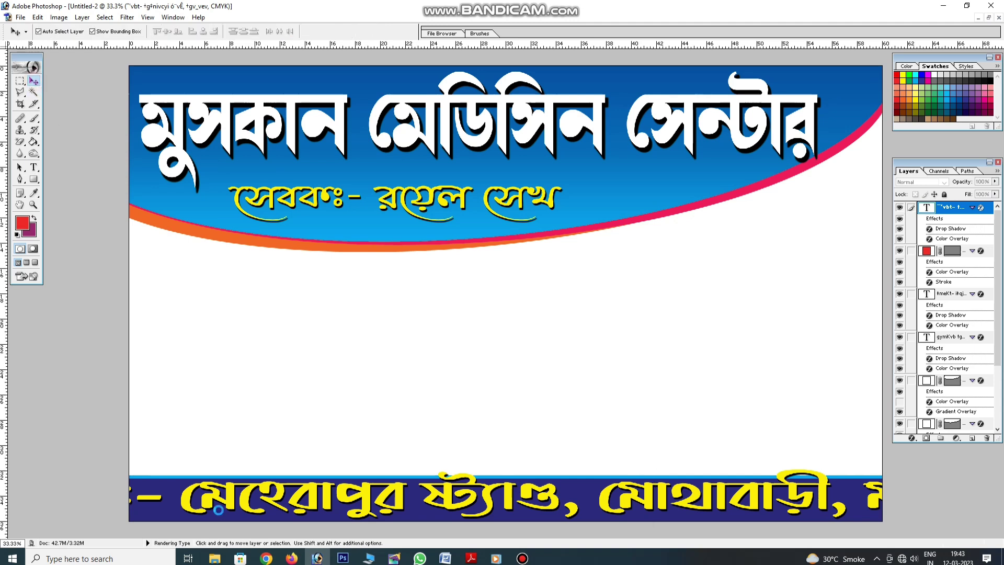
drag(513, 488, 356, 488)
key(ctrl+t)
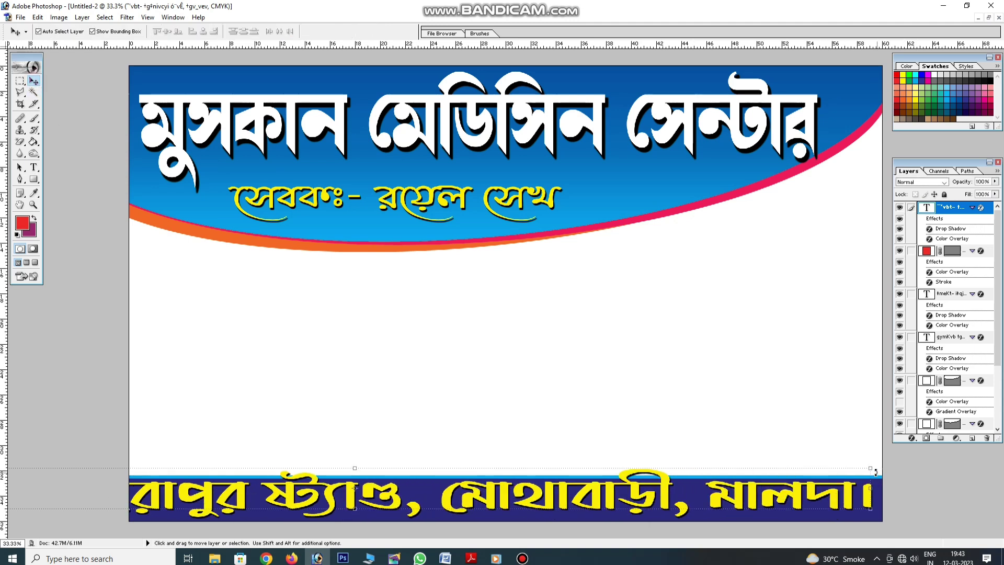
mouse_move(875, 468)
mouse_down()
mouse_move(489, 493)
mouse_move(470, 485)
mouse_move(779, 502)
mouse_up()
key(Return)
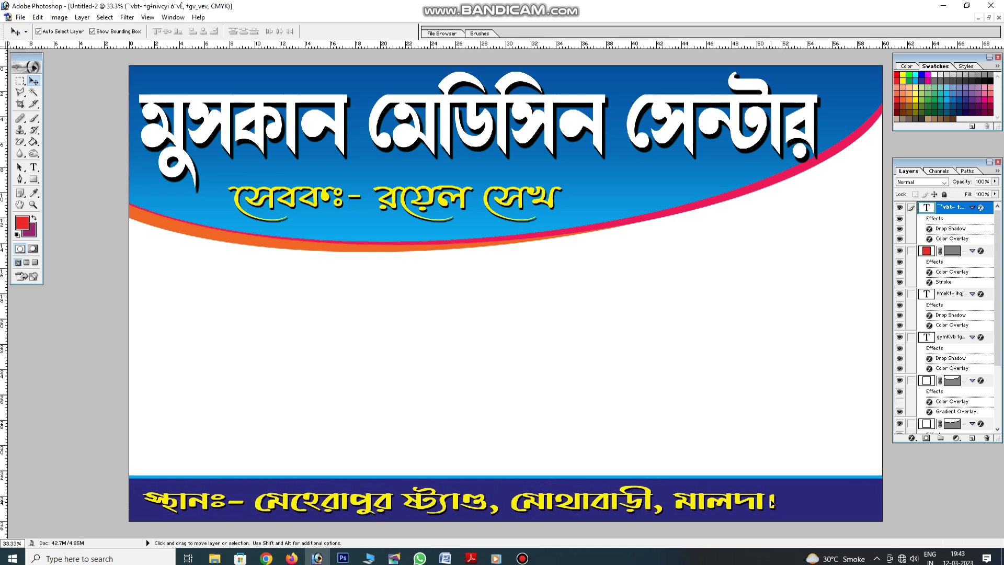
drag(779, 502, 852, 501)
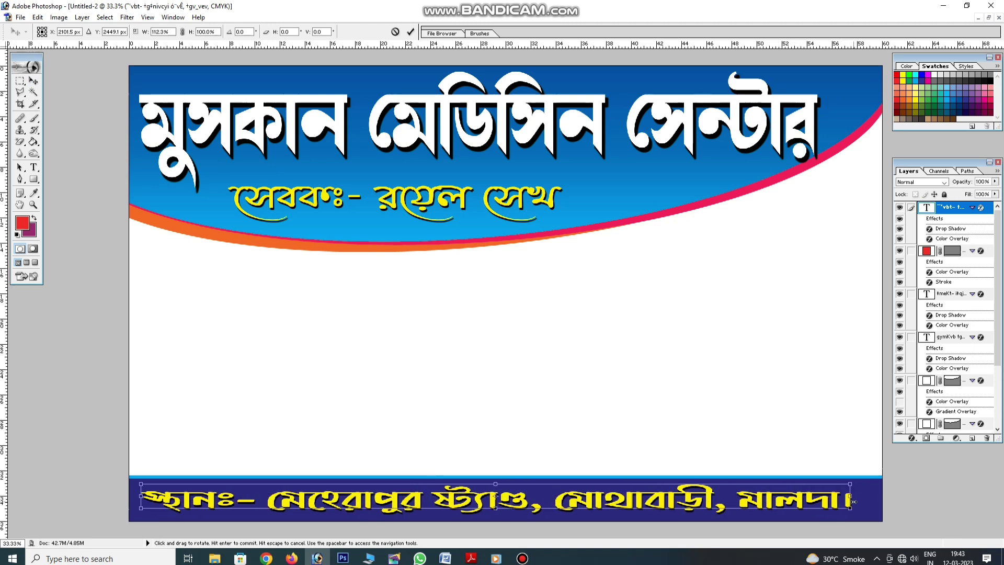
- Add a space before the closing । and narrow the address text slightly
key(Return)
key(t)
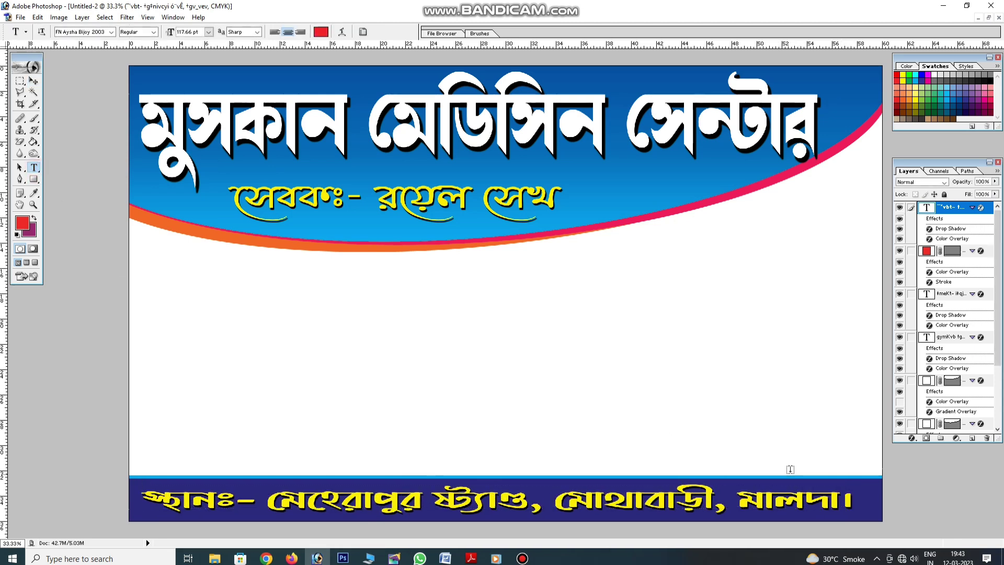
click(839, 498)
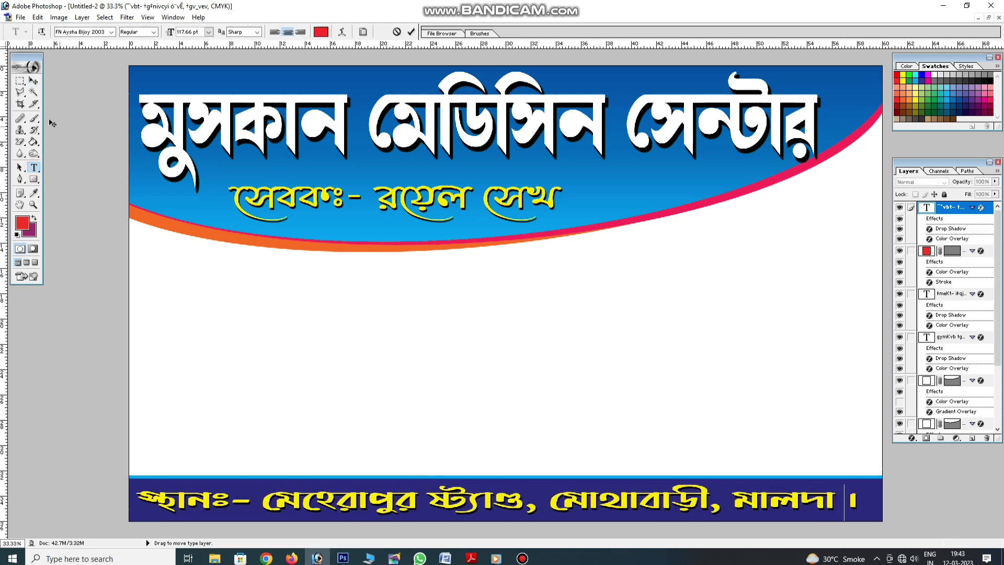
click(33, 81)
key(ctrl+t)
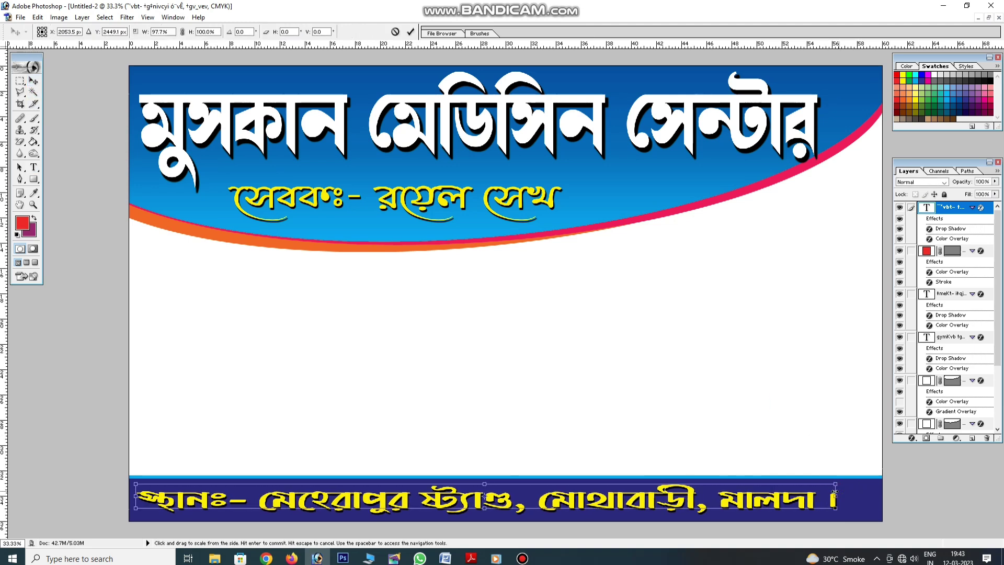
drag(835, 494, 823, 495)
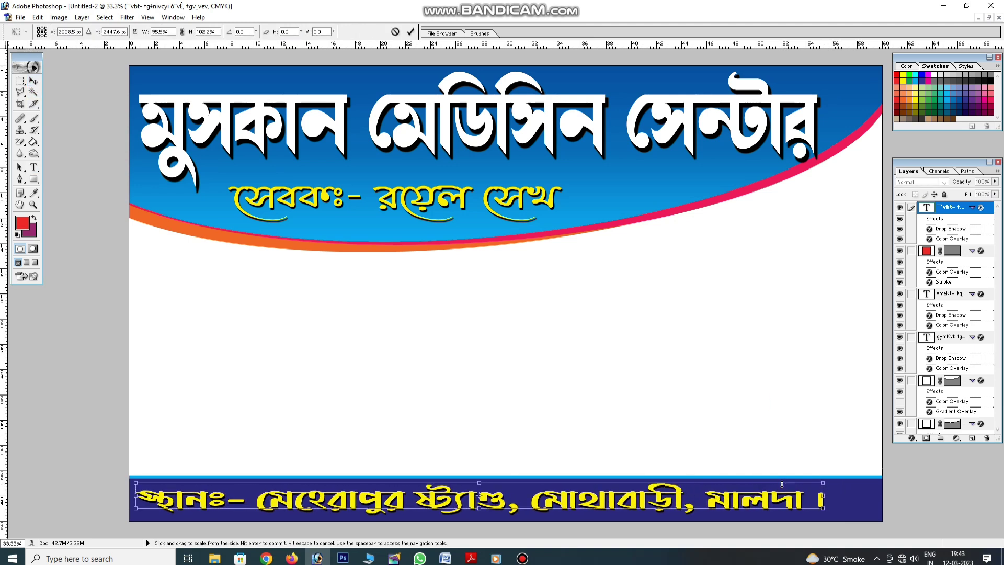
key(Return)
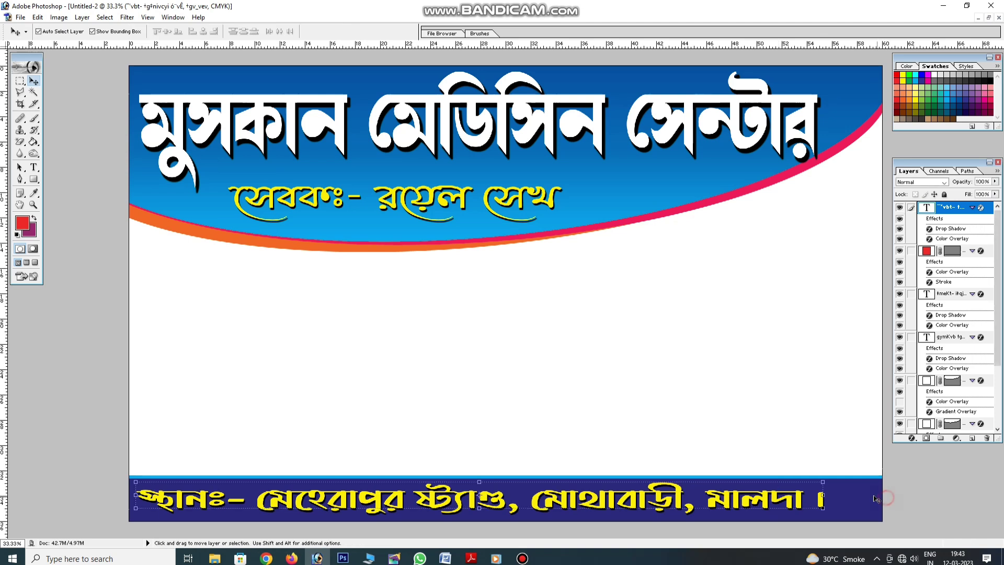
- Make the dark blue bottom band taller and the address text taller to match
click(877, 498)
key(ctrl+t)
drag(830, 477, 831, 472)
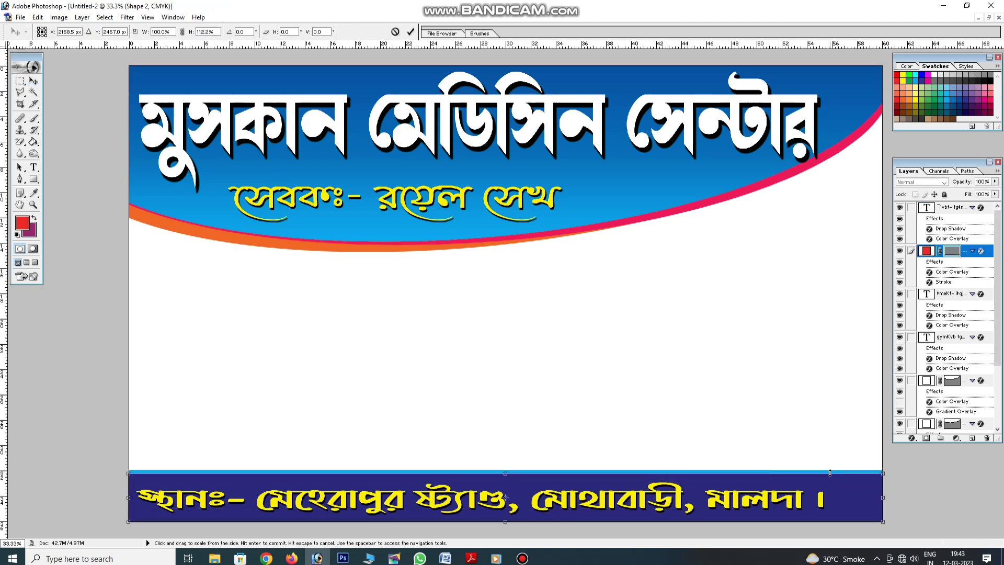
key(Return)
click(774, 491)
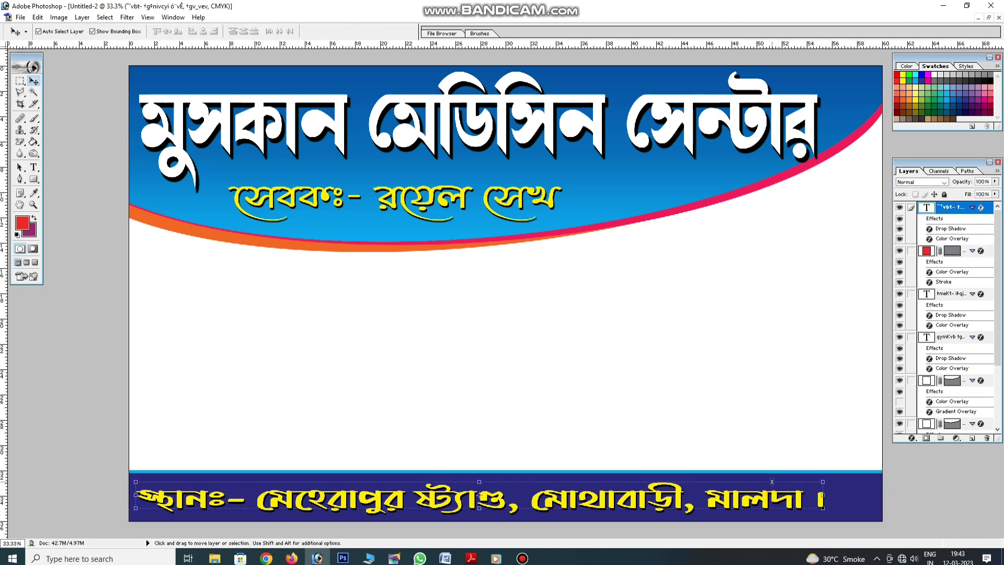
drag(772, 482, 765, 478)
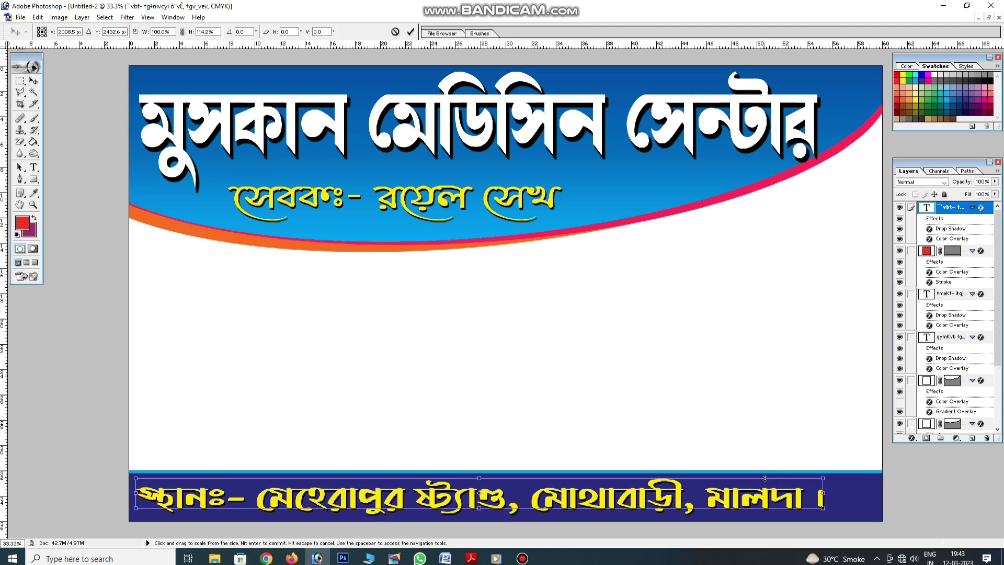
key(Return)
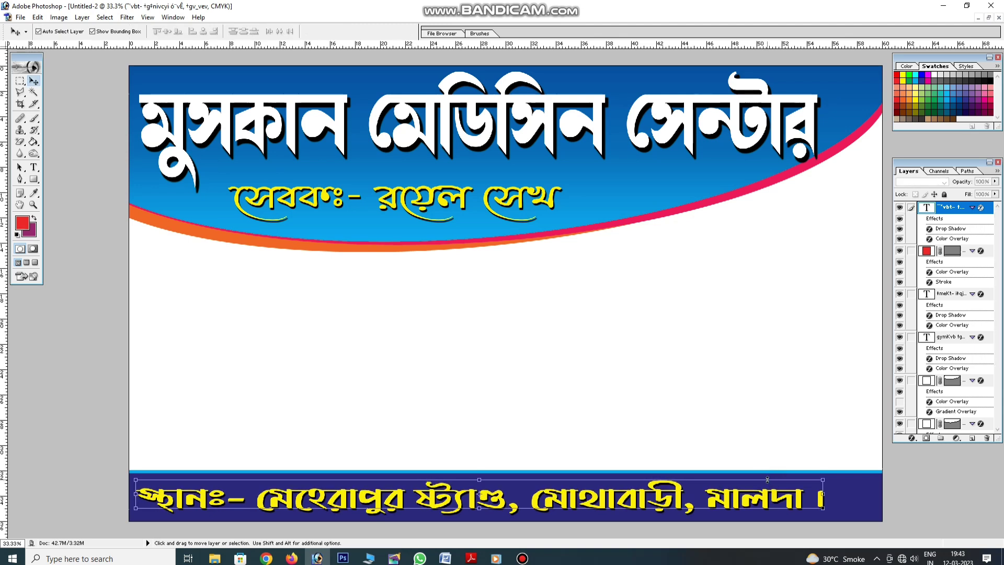
- Squeeze the address text narrower to fit the band
click(659, 383)
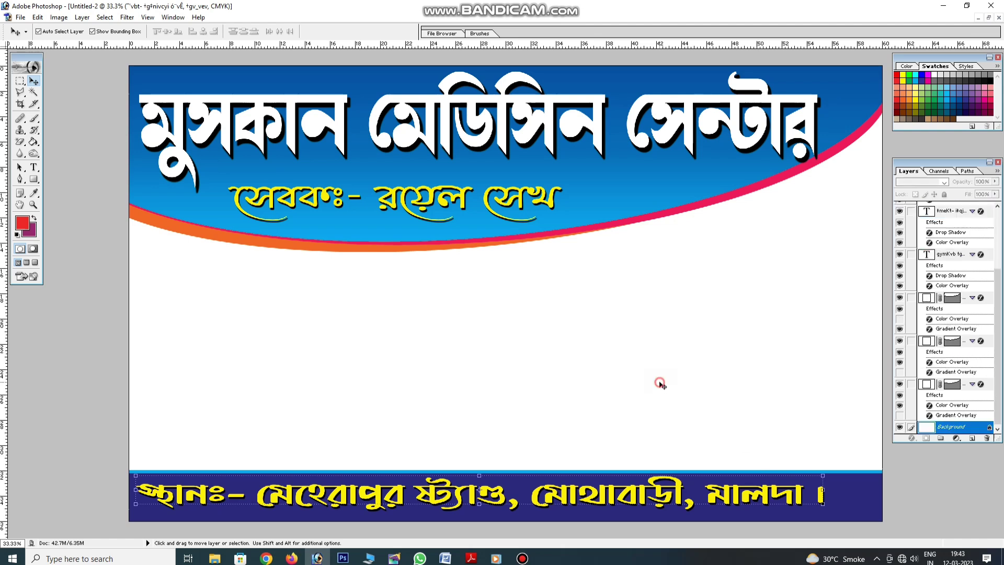
click(823, 496)
key(ctrl+t)
drag(823, 490, 809, 491)
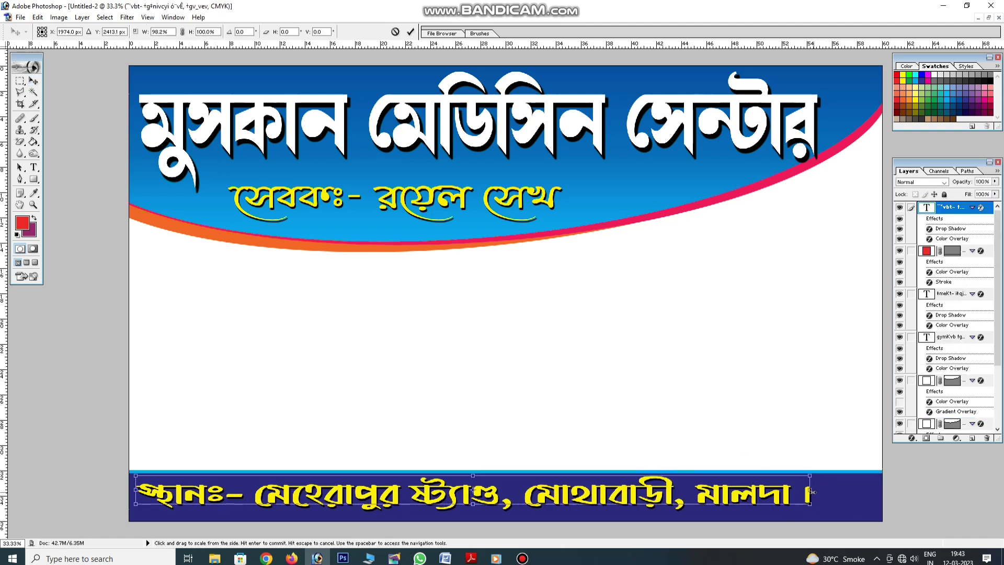
key(Return)
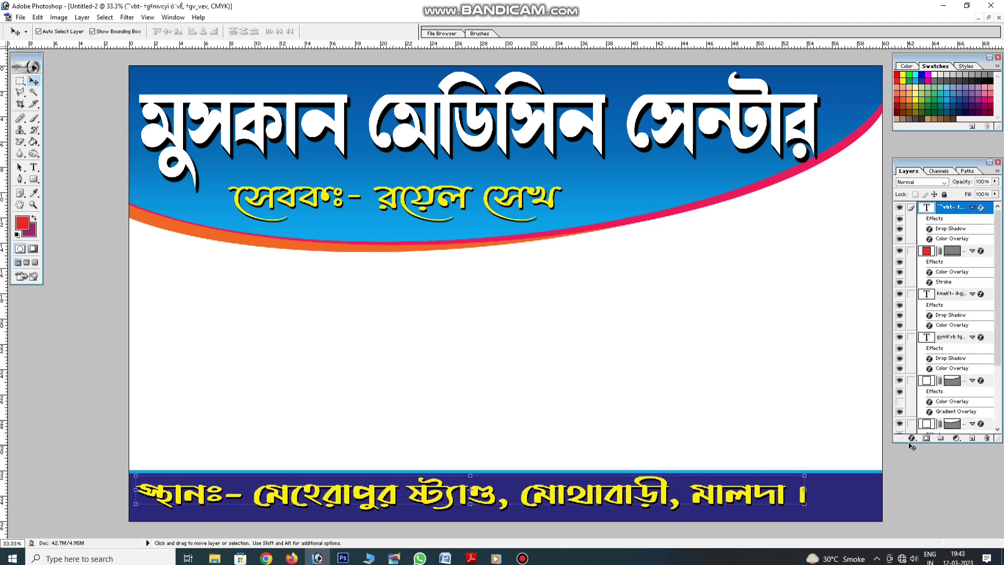
- Confirm the address line's yellow Color Overlay
click(911, 444)
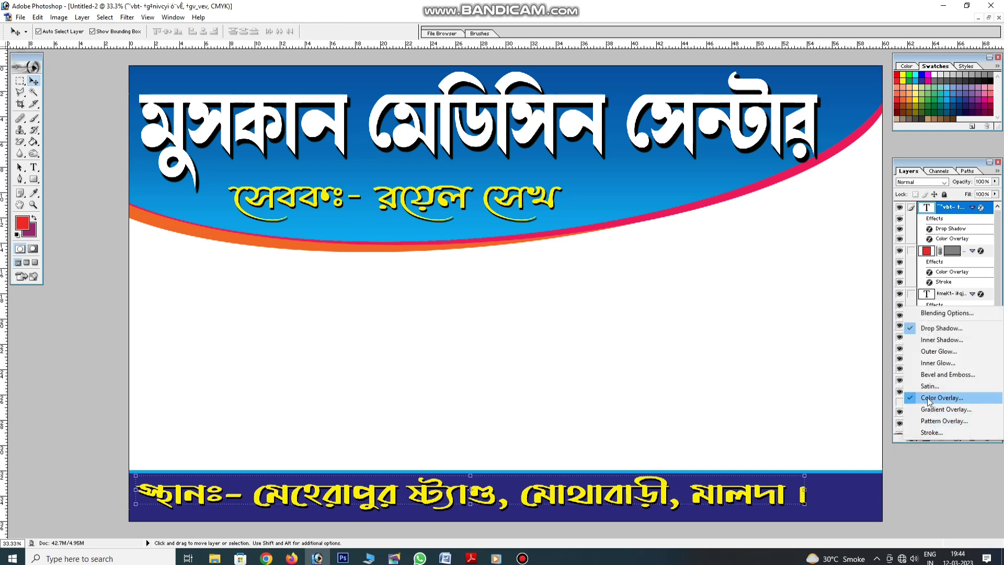
click(929, 402)
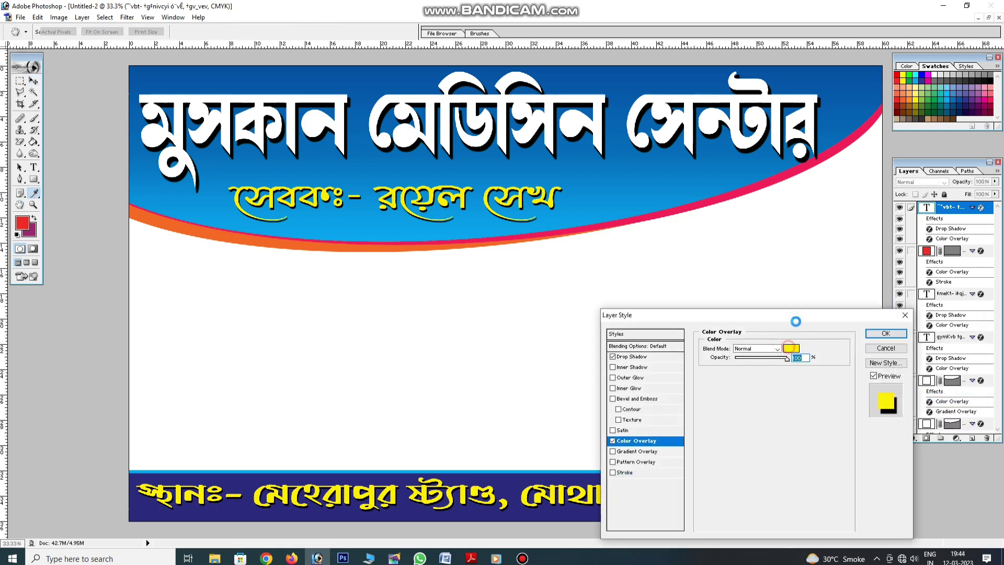
click(791, 348)
key(Return)
key(Return)
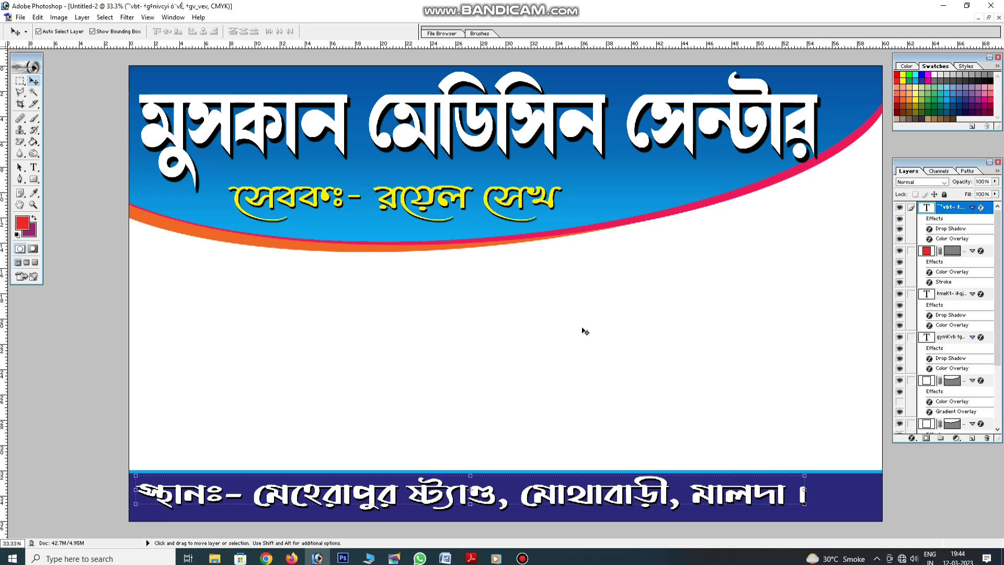
click(34, 168)
text(এ)
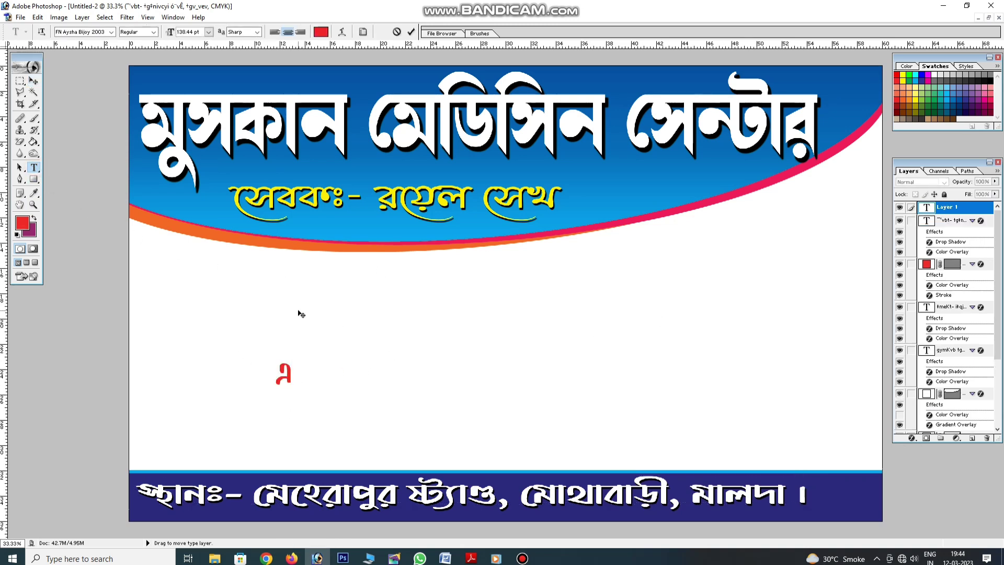
- Type the red sentence 'এখানে এ্যালোপ্যাথিক মতে সকল প্রকার রোগের চিকিৎসা করা হয়।' split over two lines
text(খানে)
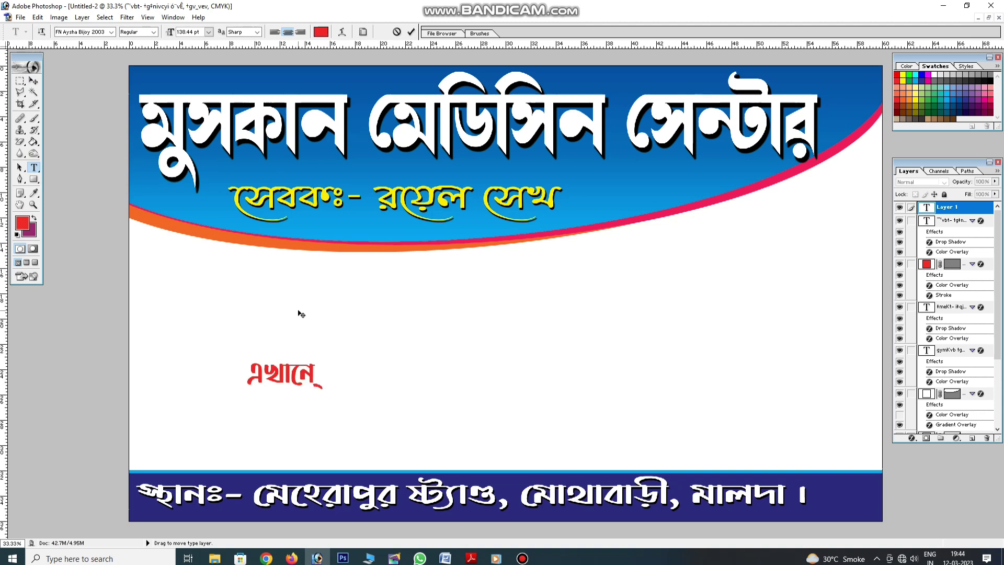
text( এ্যা)
text(লে)
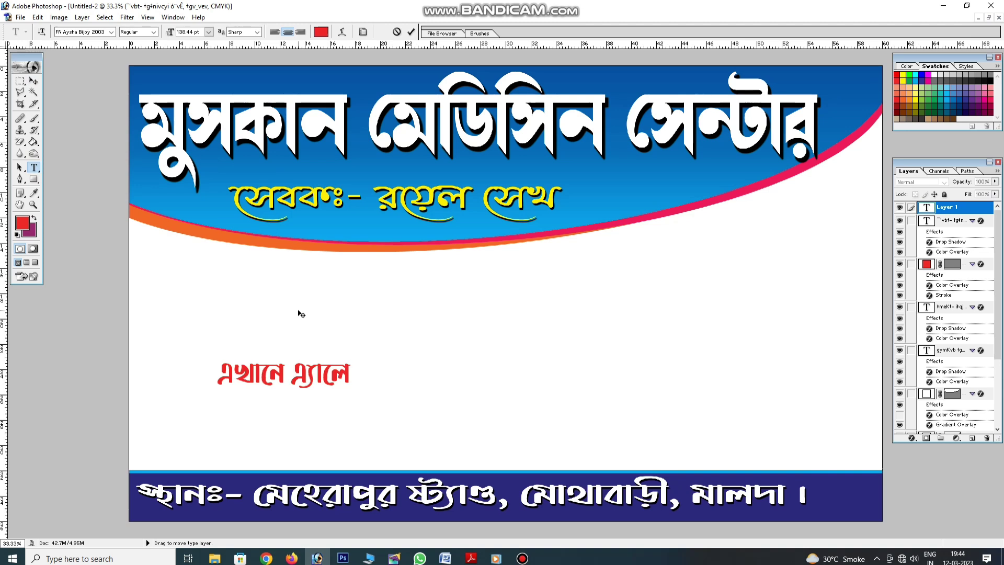
text(া)
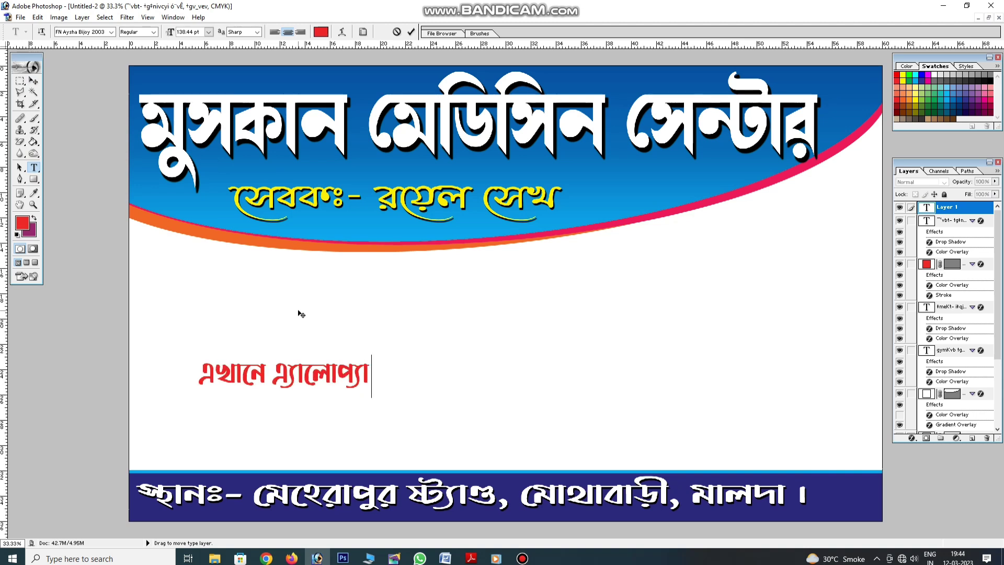
text(প্যািথক)
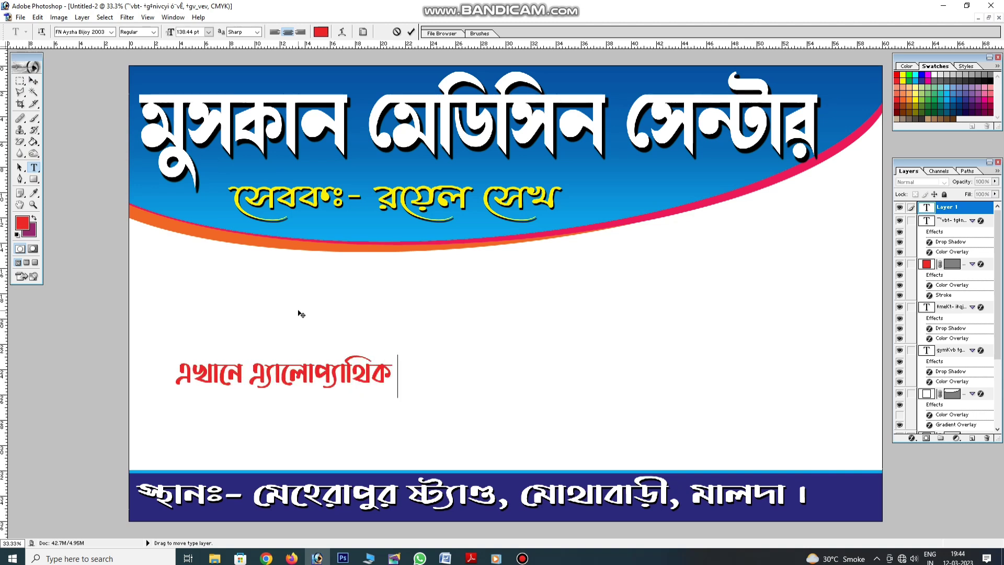
text( মেত)
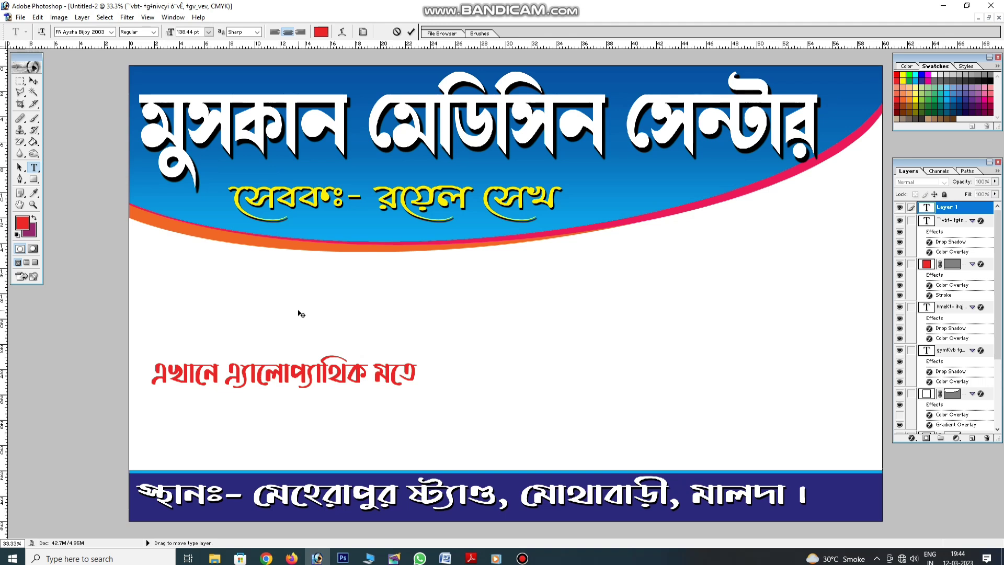
text(সকল)
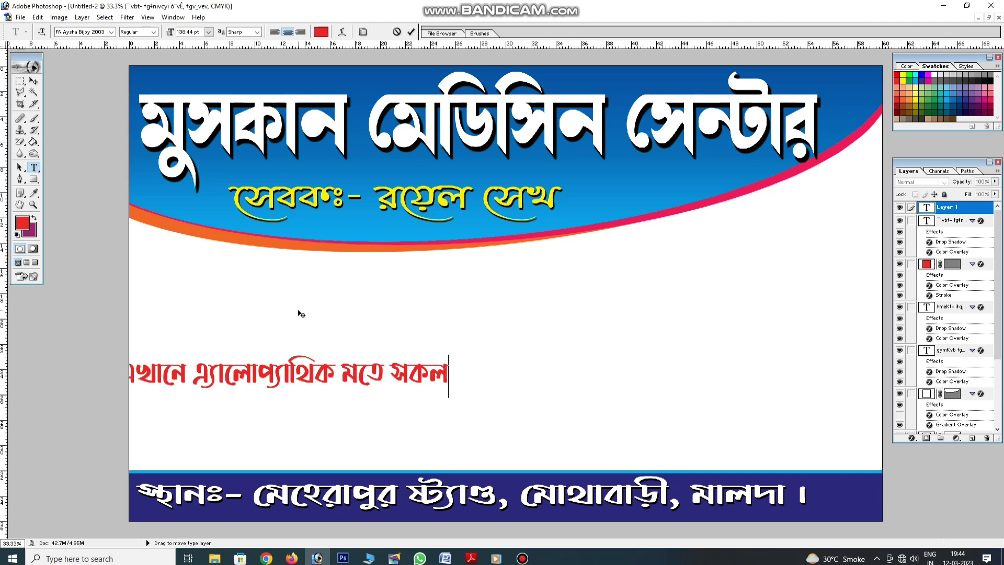
text( প্রকার রে)
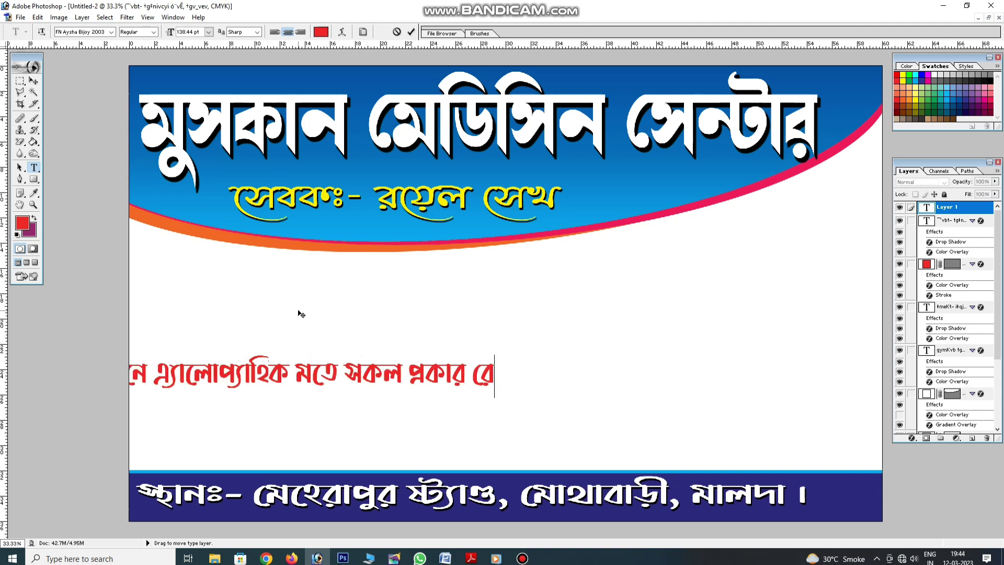
text(াগের চিকি)
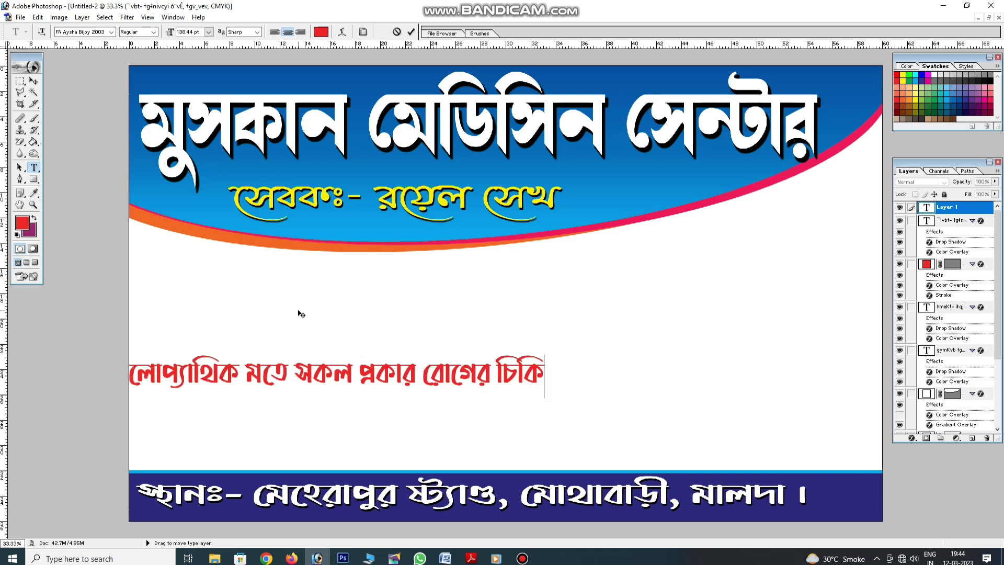
text(ৎসা করা)
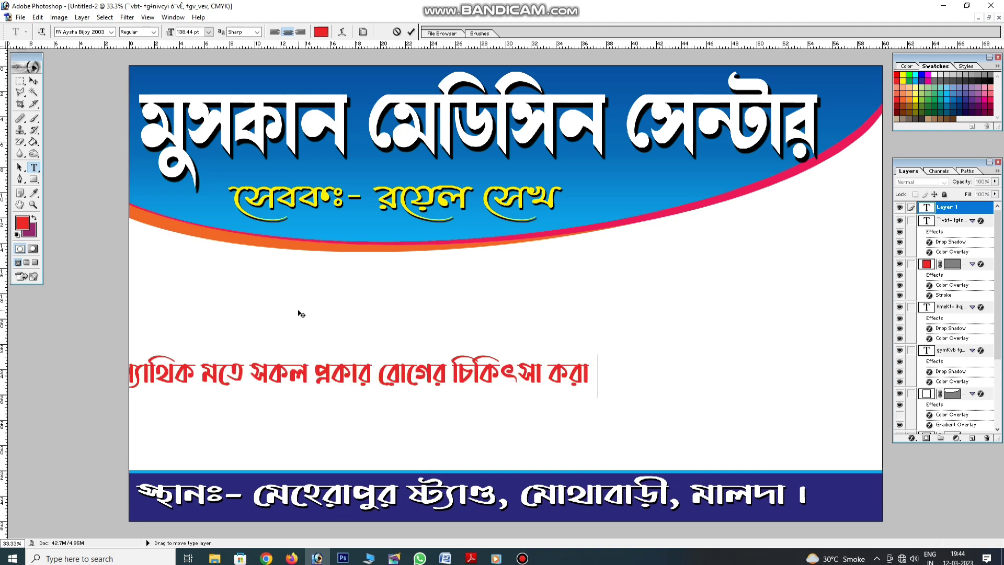
text( হয়।)
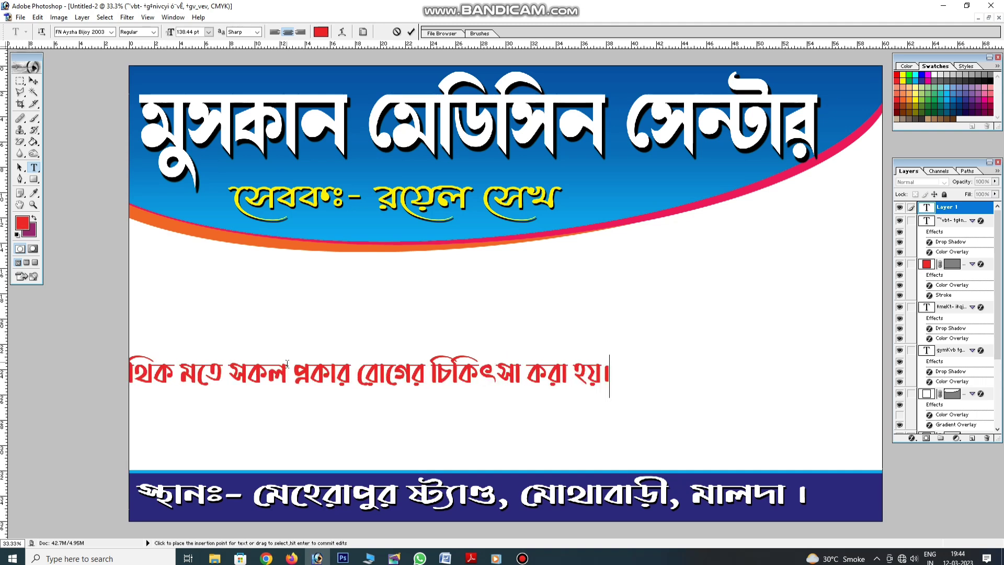
key(ctrl+z)
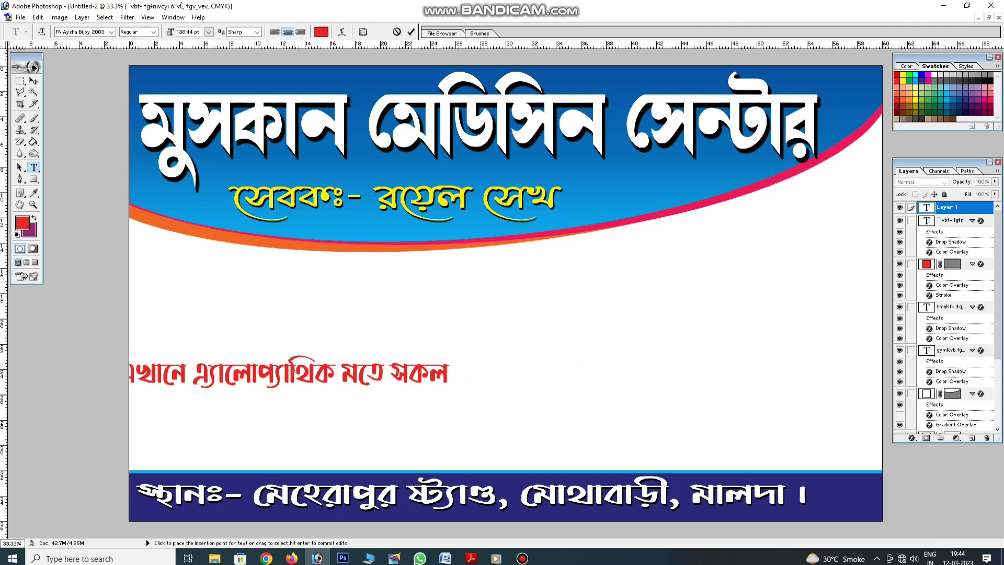
key(ctrl+a)
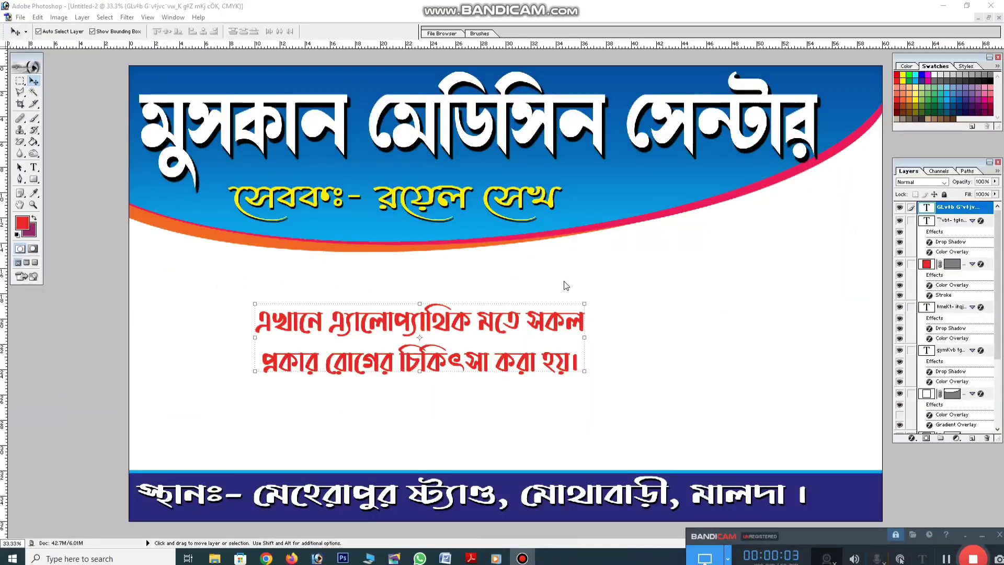
- Scale the red two-line sentence up to about 112.5% width and 128.8% height
click(566, 286)
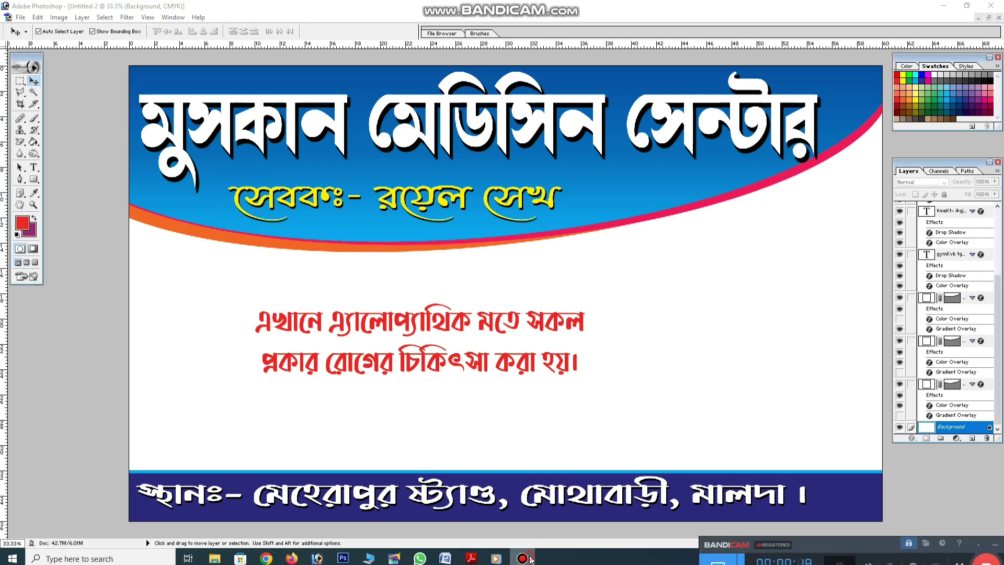
click(581, 366)
drag(585, 372, 621, 387)
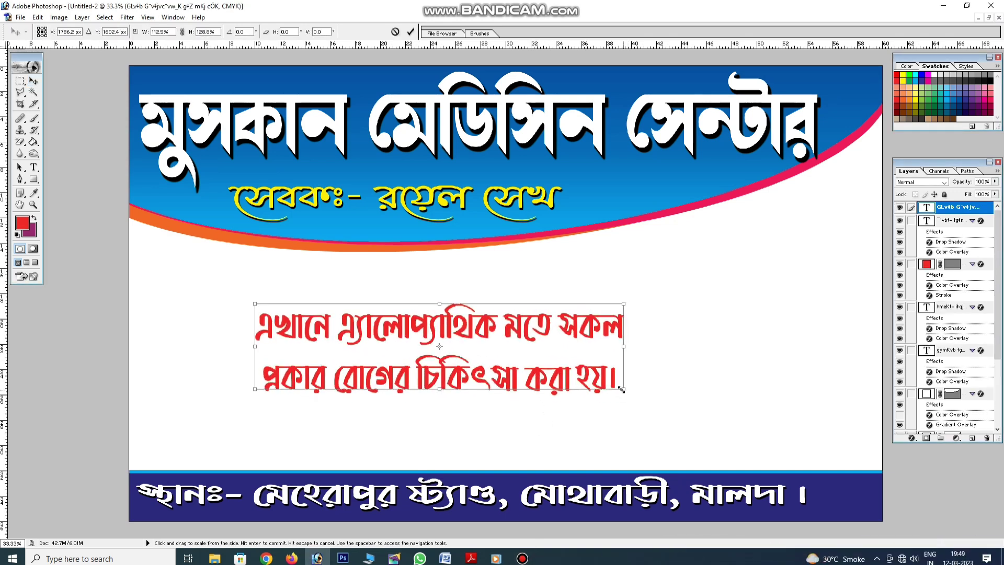
- Commit the resize, move the red sentence up-left, and set it in SutonnyMJ Bold
key(Return)
drag(590, 334, 494, 303)
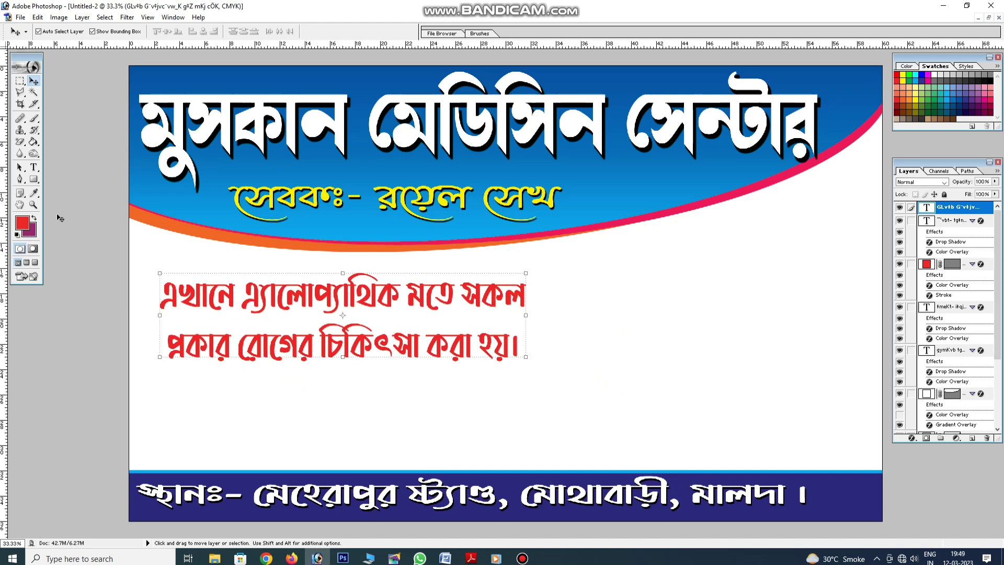
key(t)
click(259, 296)
key(ctrl+a)
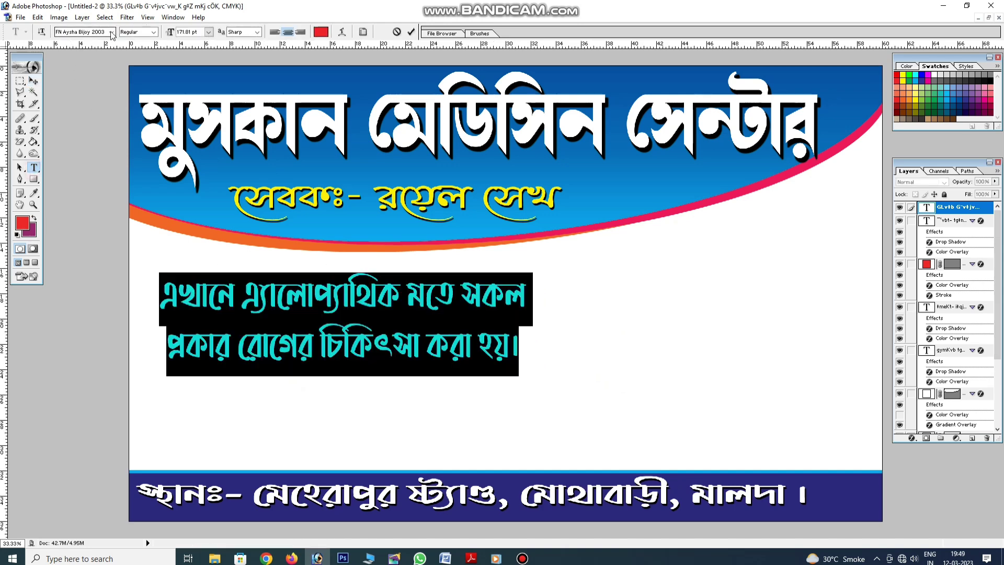
click(111, 34)
scroll(168, 183, down, 5)
scroll(172, 194, down, 5)
scroll(176, 200, down, 5)
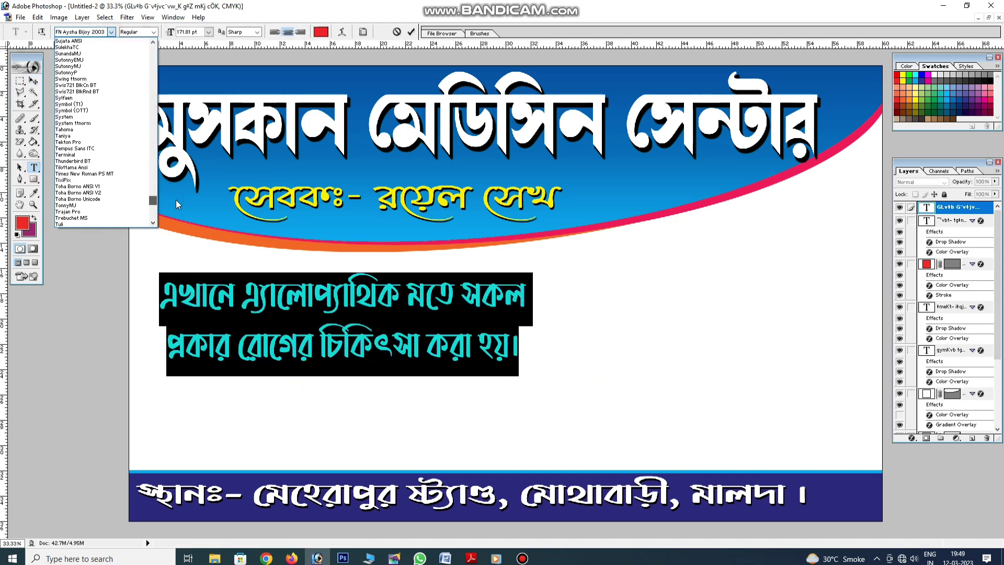
click(67, 66)
click(153, 32)
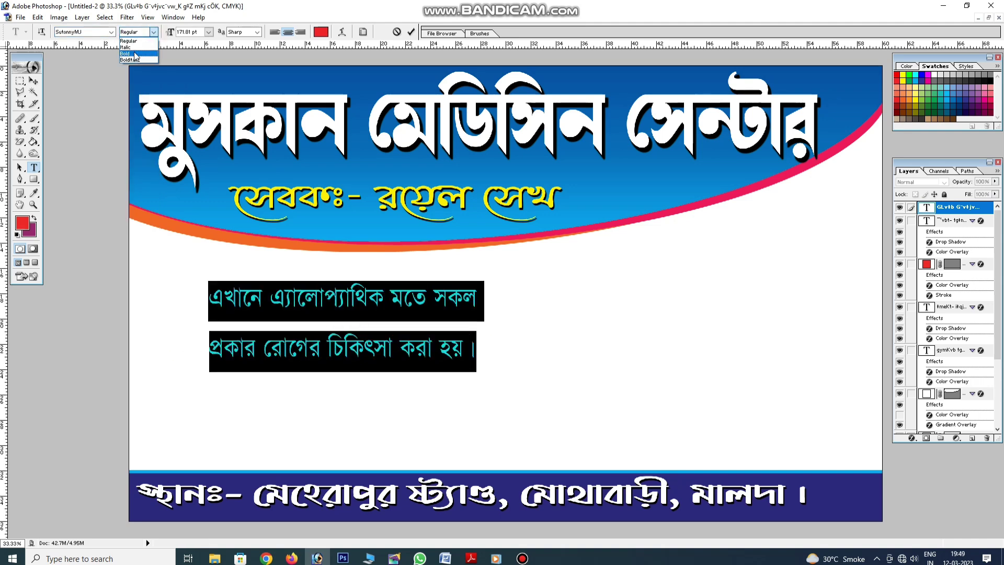
click(135, 54)
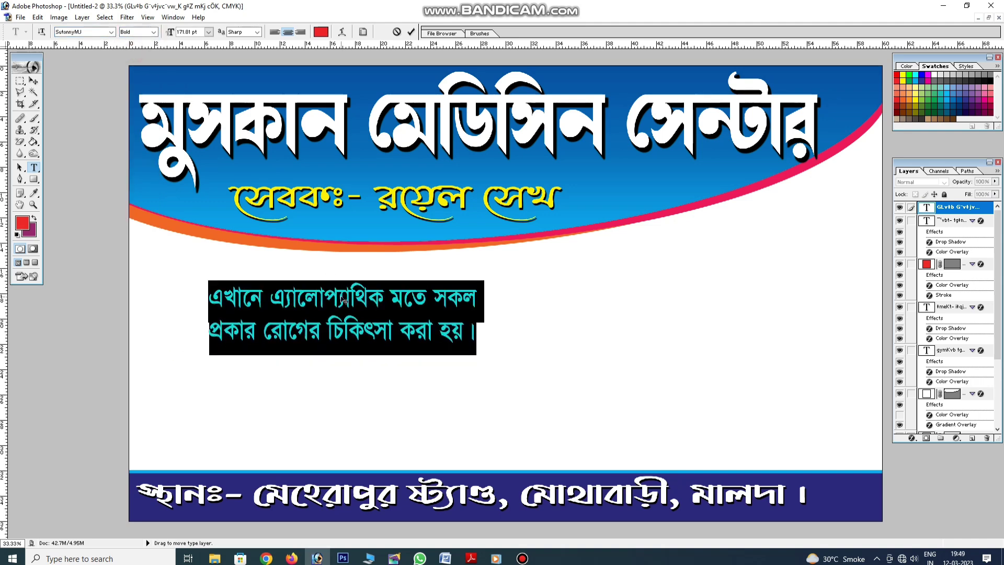
- Enlarge the red sentence further and move it down toward the lower left
click(340, 299)
click(33, 81)
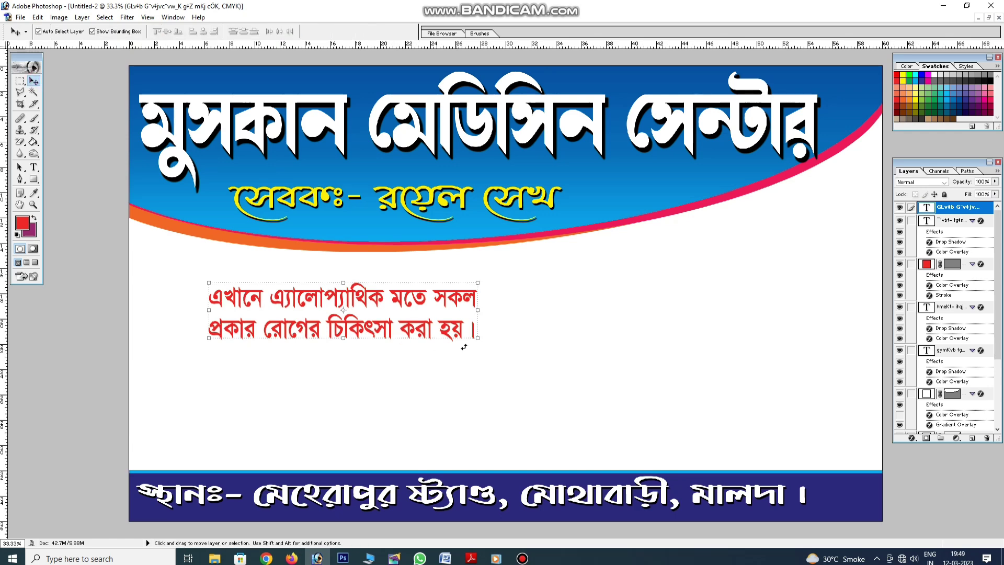
drag(479, 339, 603, 372)
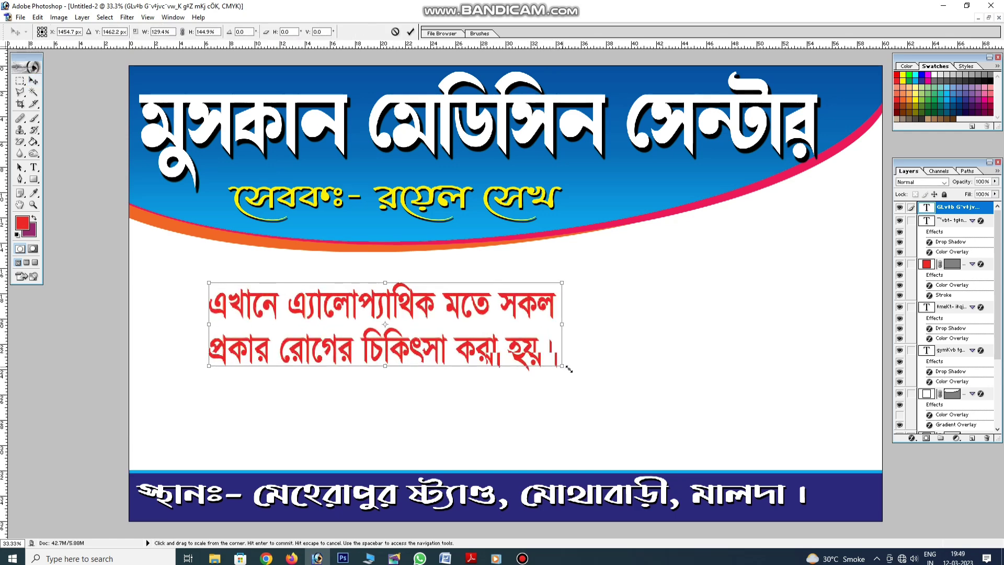
key(Return)
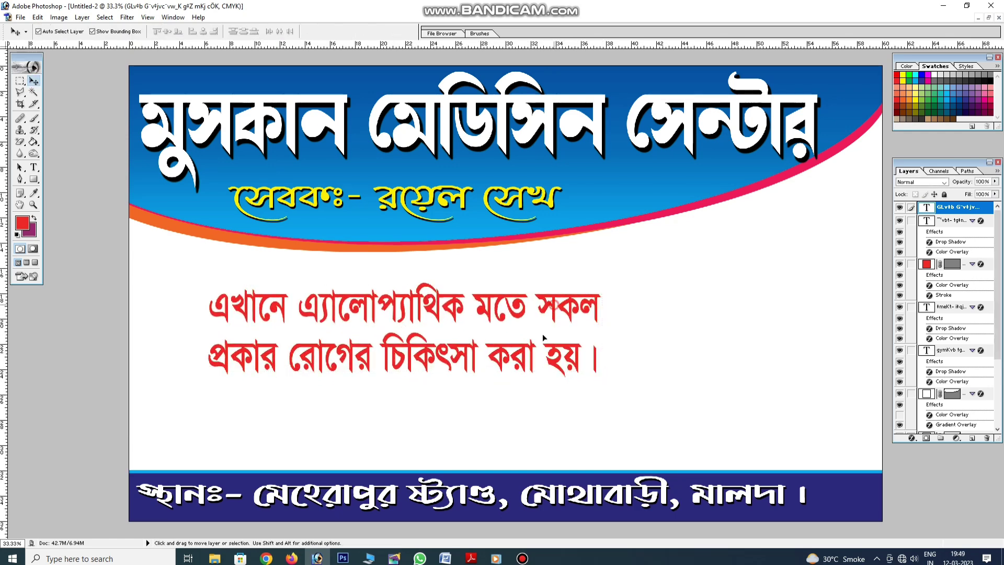
mouse_move(552, 313)
mouse_down()
mouse_move(499, 383)
mouse_move(505, 329)
mouse_move(463, 337)
mouse_up()
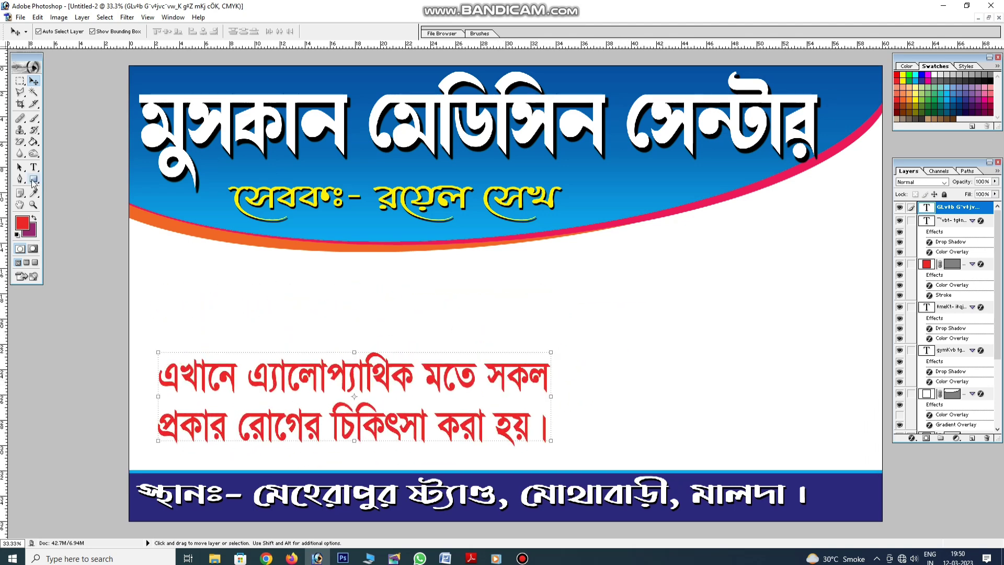
- Draw a red rounded bar below the header, stretch it leftward, and centre it on the banner
click(33, 180)
drag(560, 243, 892, 278)
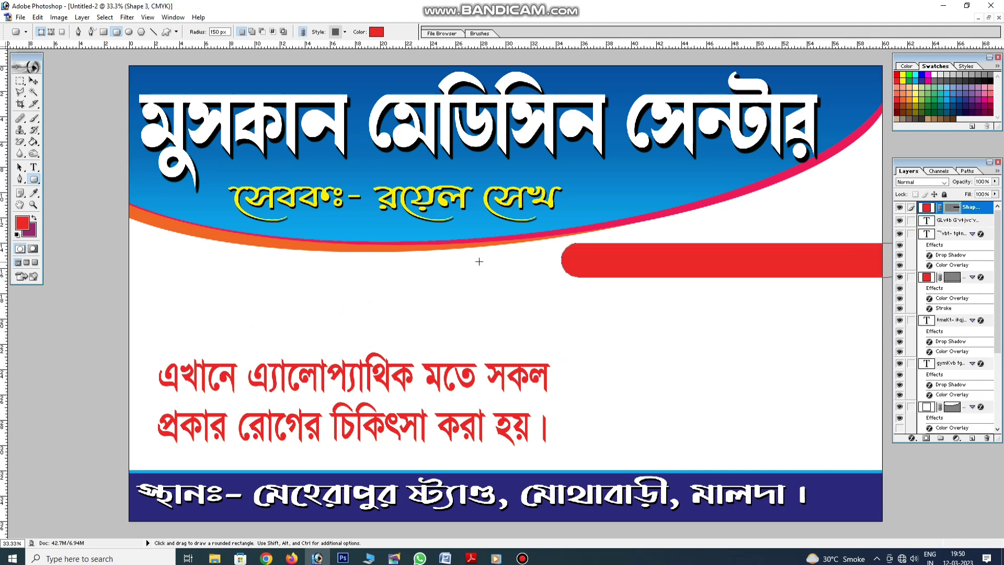
click(33, 81)
key(ctrl+t)
drag(562, 260, 431, 258)
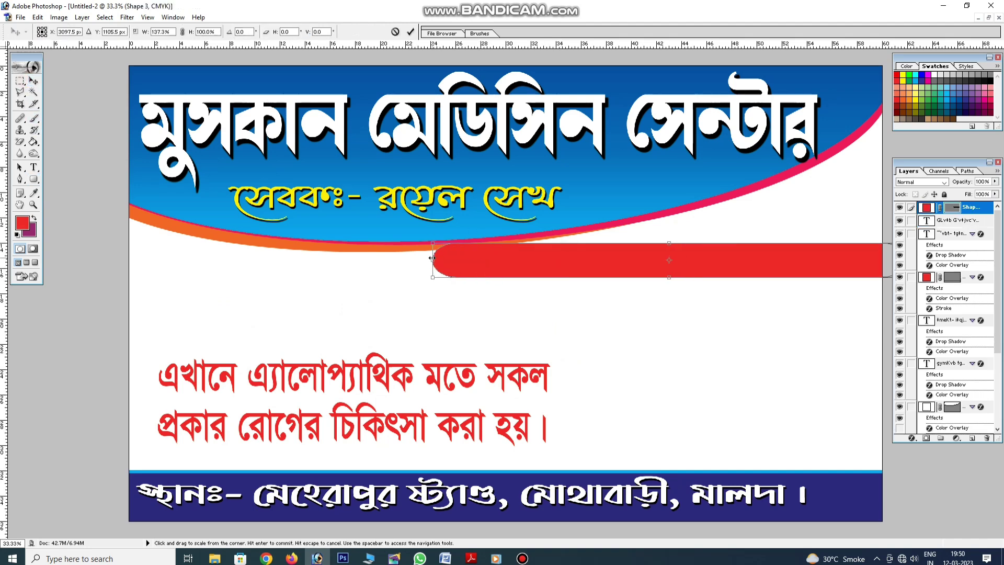
key(Return)
drag(585, 257, 440, 270)
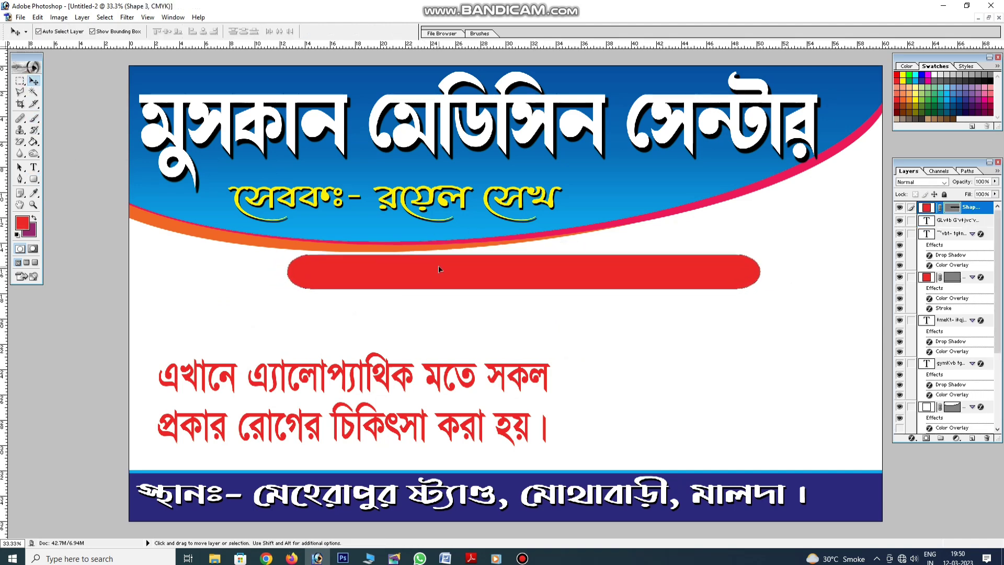
click(828, 484)
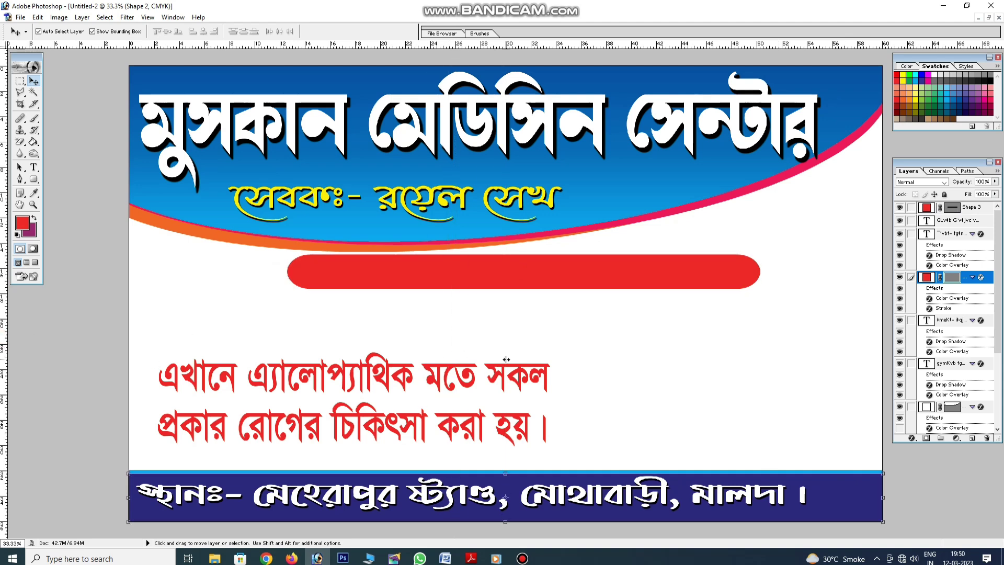
mouse_move(580, 277)
mouse_down()
mouse_move(563, 280)
mouse_move(574, 284)
mouse_up()
- Join the red treatment sentence into one line and colour it black (C100 K100)
click(34, 167)
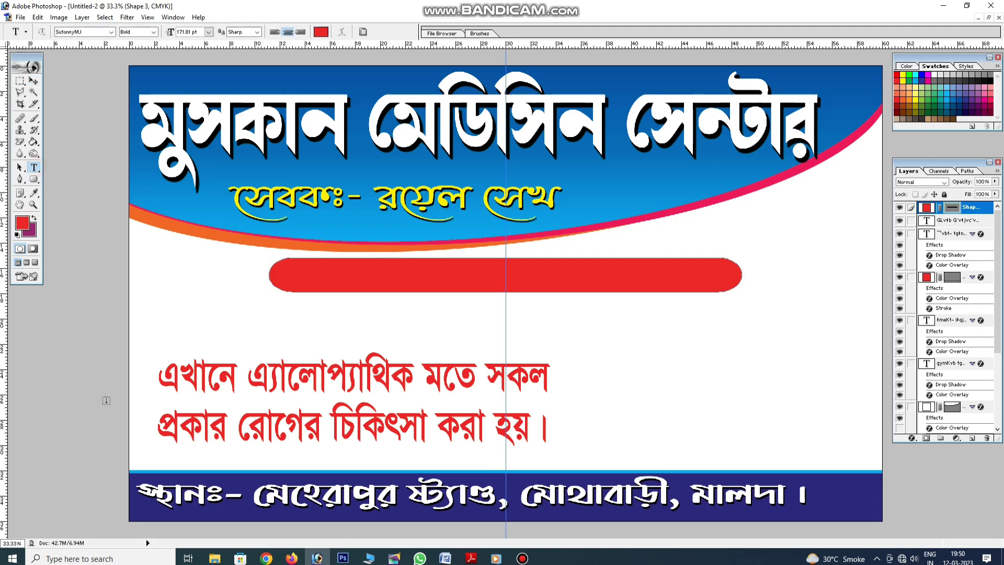
click(158, 424)
key(BackSpace)
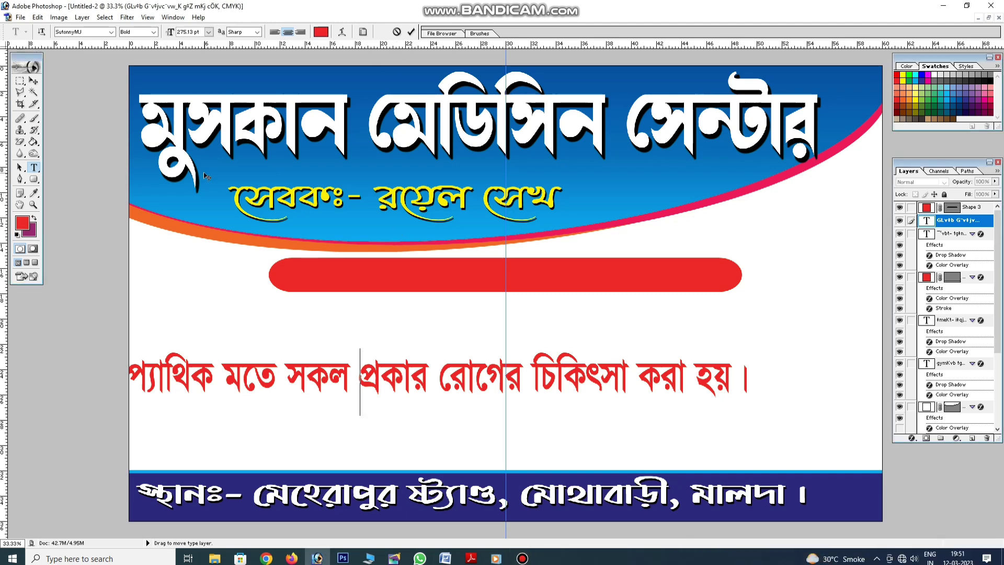
key(ctrl+a)
click(321, 32)
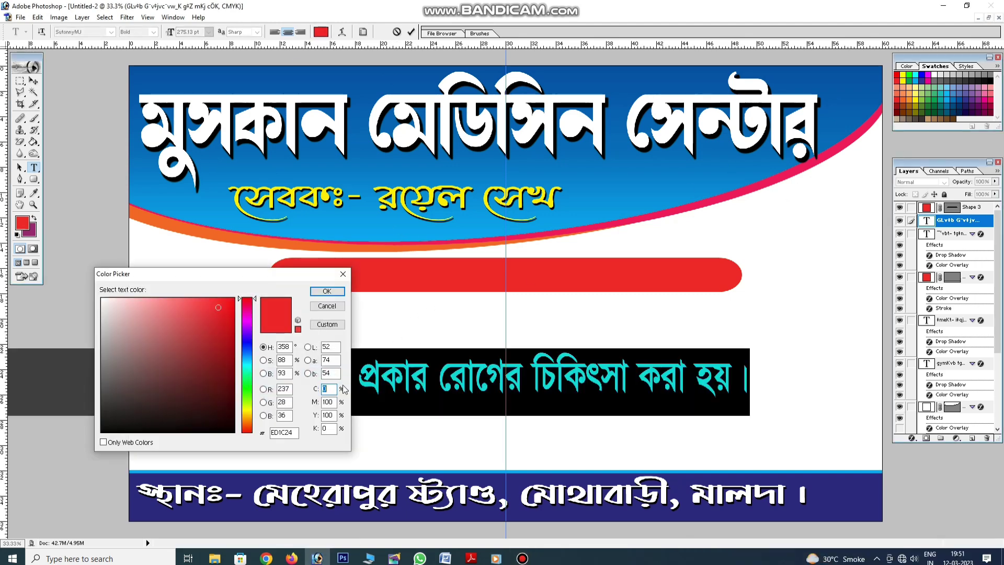
text(0)
click(329, 428)
text(00)
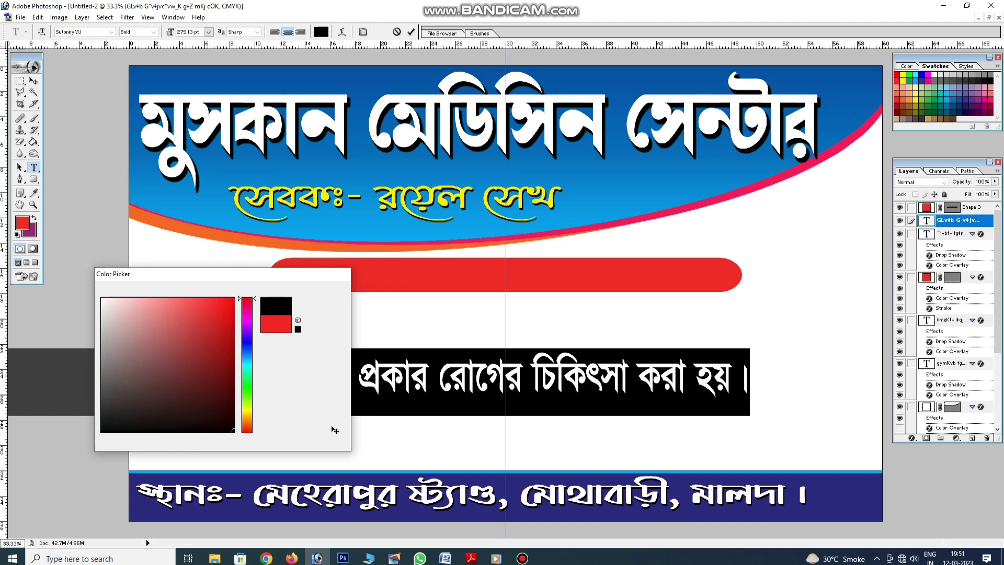
key(Return)
key(ctrl+Return)
- Move the sentence beneath the red bar and scale it narrower to fit the banner
key(v)
drag(458, 380, 566, 332)
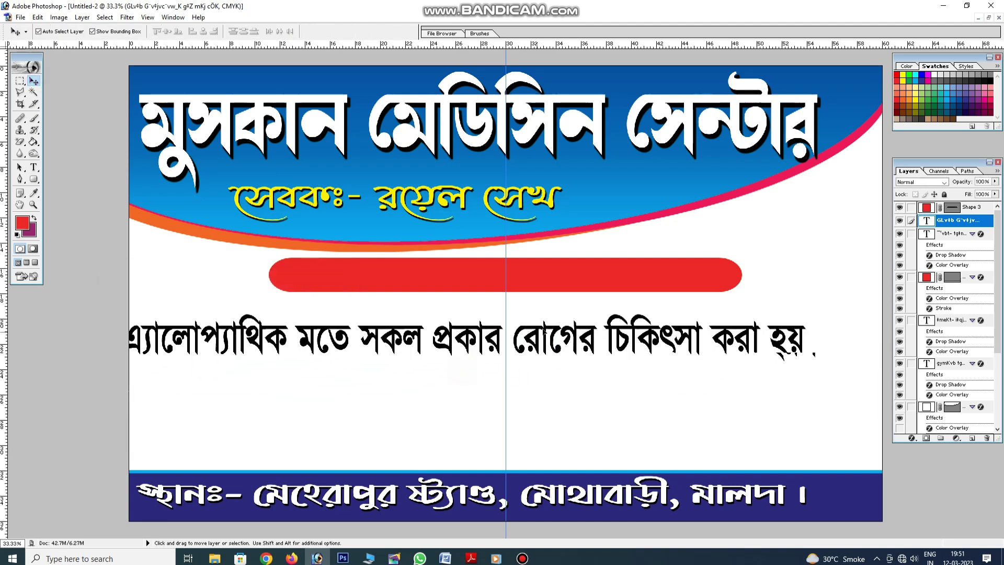
key(ctrl+t)
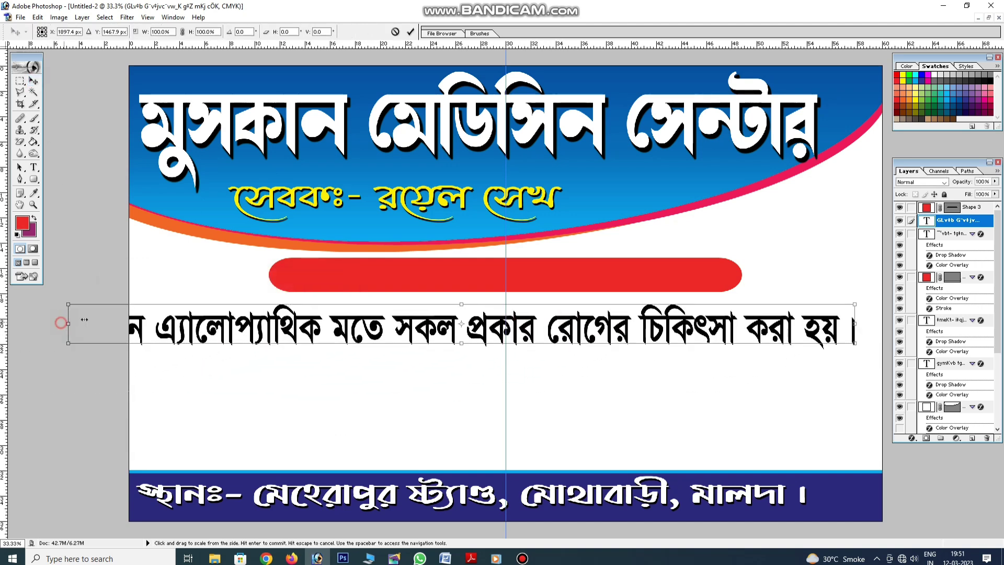
drag(65, 324, 148, 324)
mouse_move(855, 324)
mouse_down()
mouse_move(868, 319)
mouse_move(842, 312)
mouse_up()
key(Return)
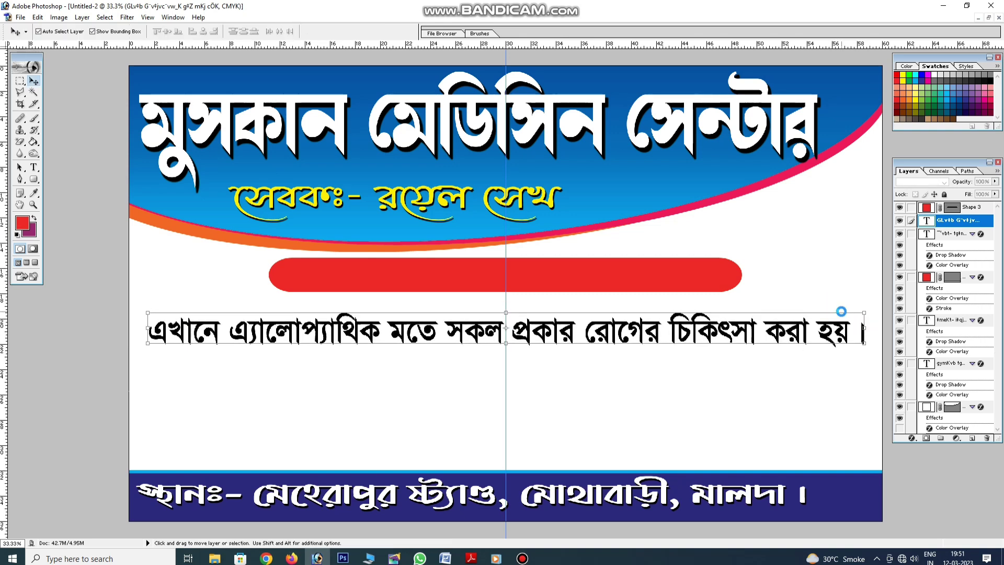
key(shift+Down)
key(shift+Down)
key(shift+Down)
- Nudge the red bar down and stretch the orange, pink and blue header curves downward
drag(563, 285, 563, 296)
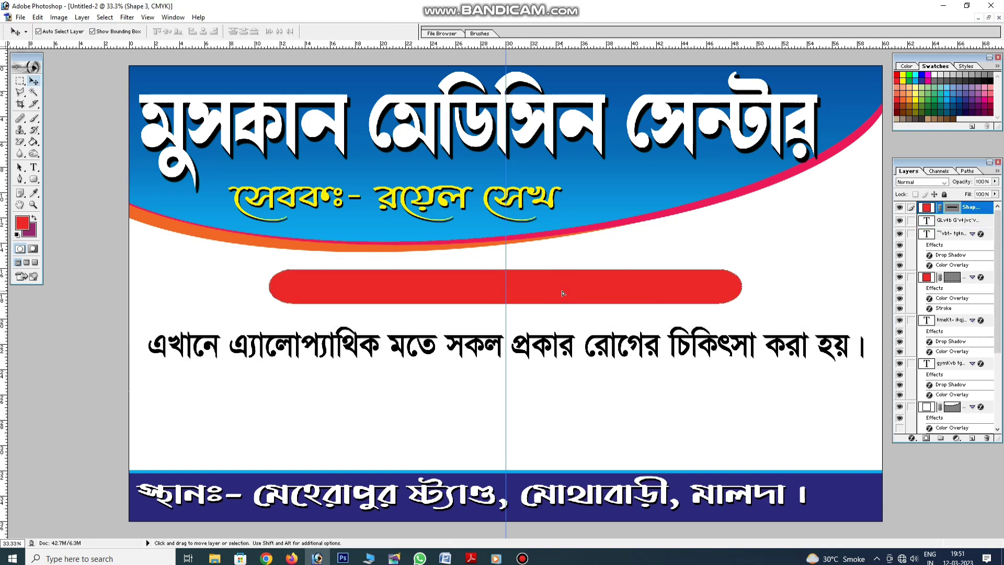
click(359, 252)
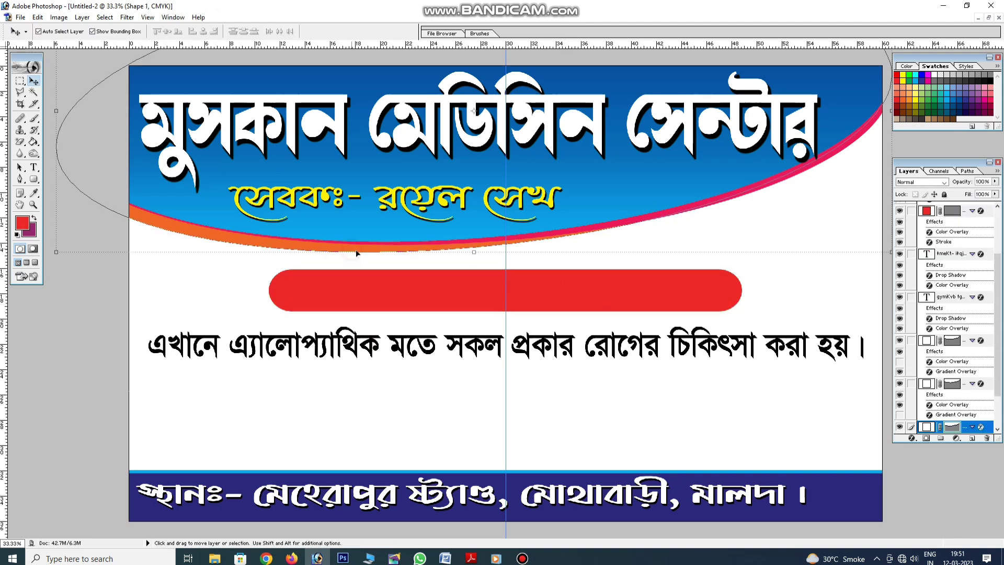
key(ctrl+t)
drag(359, 253, 363, 273)
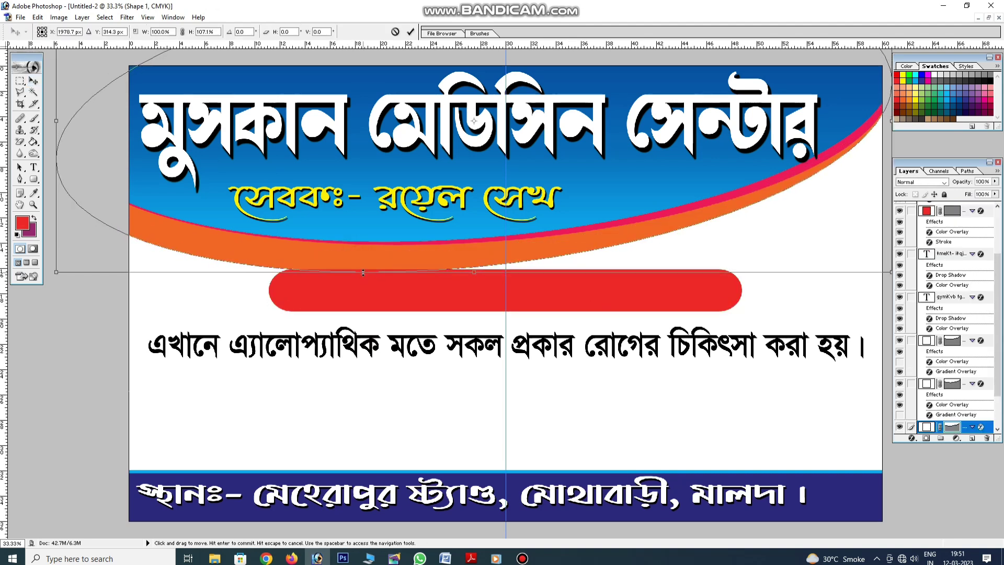
key(Return)
click(544, 241)
drag(473, 244, 473, 264)
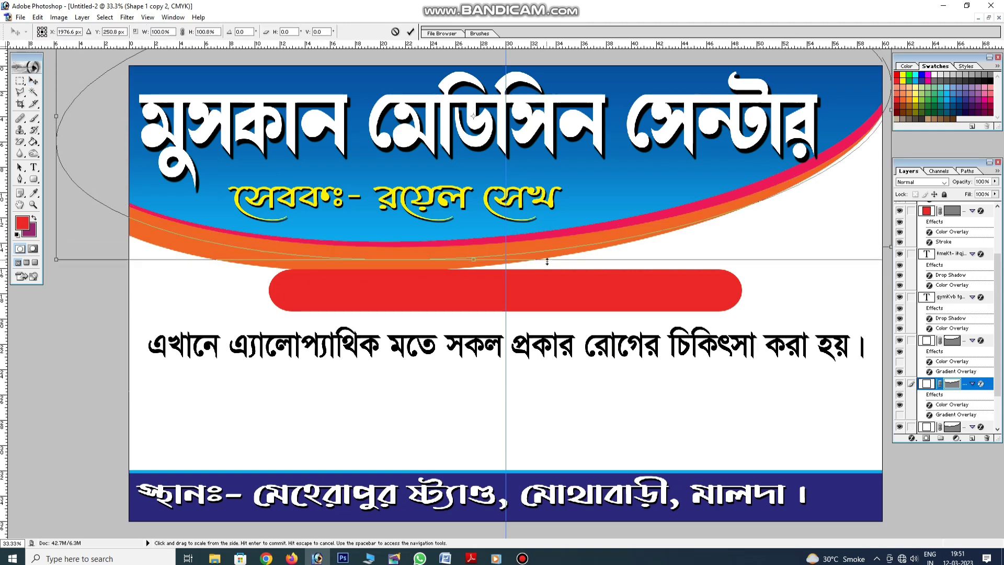
key(Return)
click(569, 233)
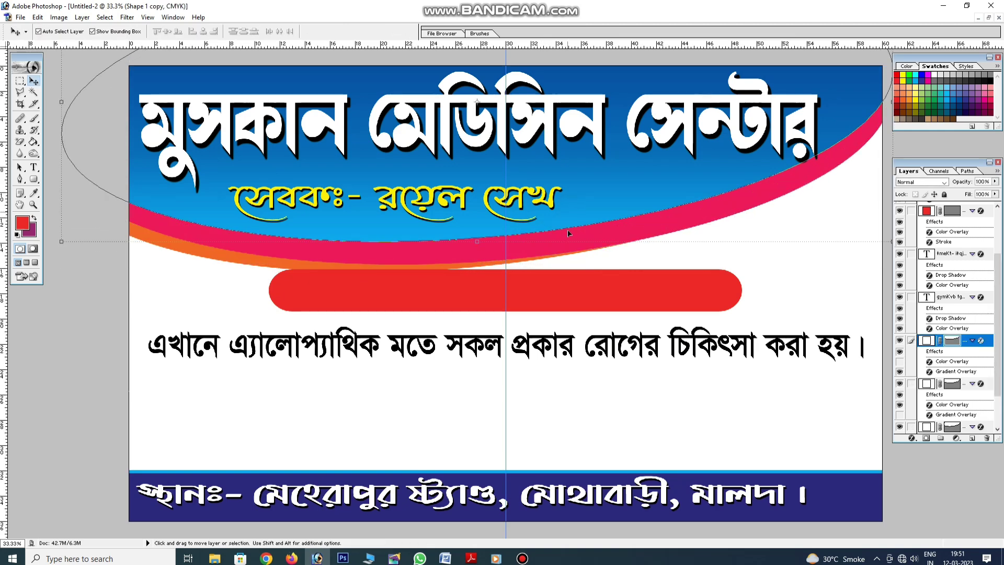
drag(570, 242, 572, 258)
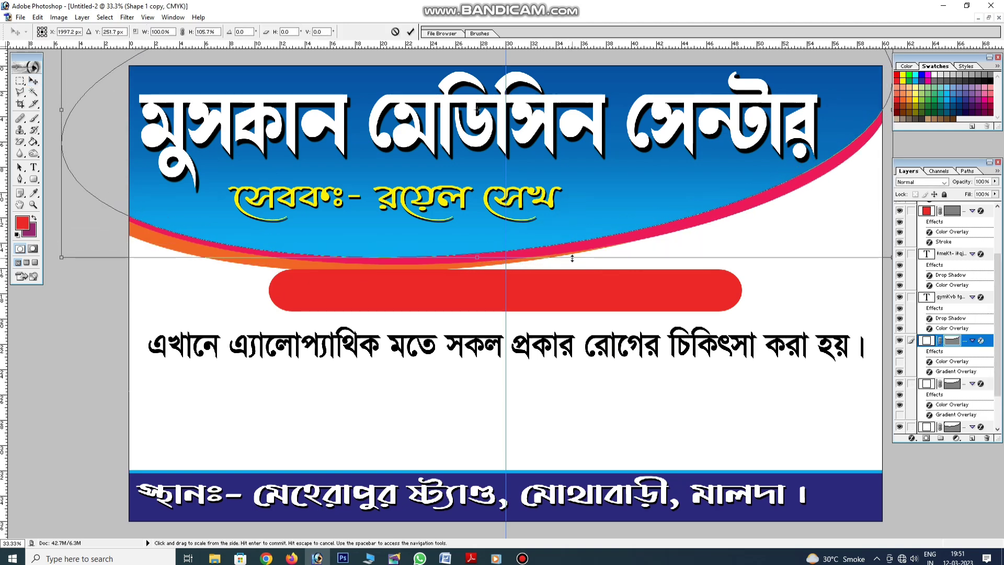
key(Return)
- Make the title taller and shift the subtitle, red bar and black sentence down
drag(293, 199, 293, 217)
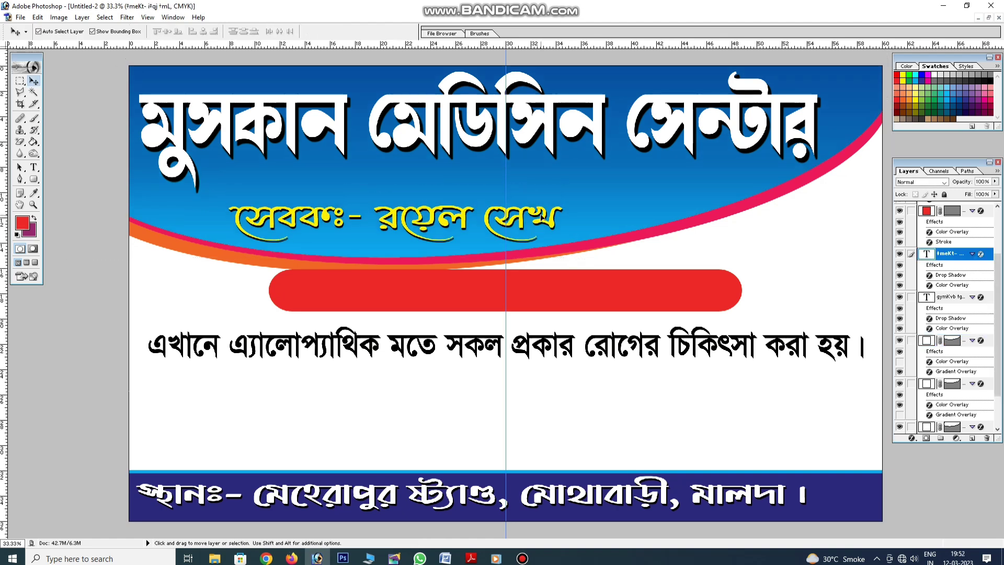
click(530, 143)
key(ctrl+t)
drag(531, 139, 535, 154)
key(Return)
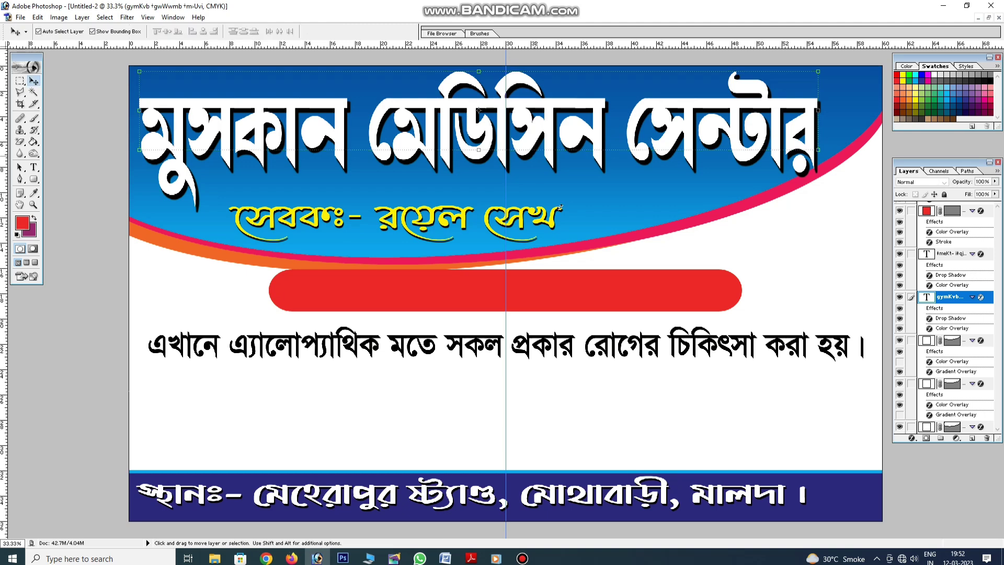
key(v)
drag(664, 278, 664, 288)
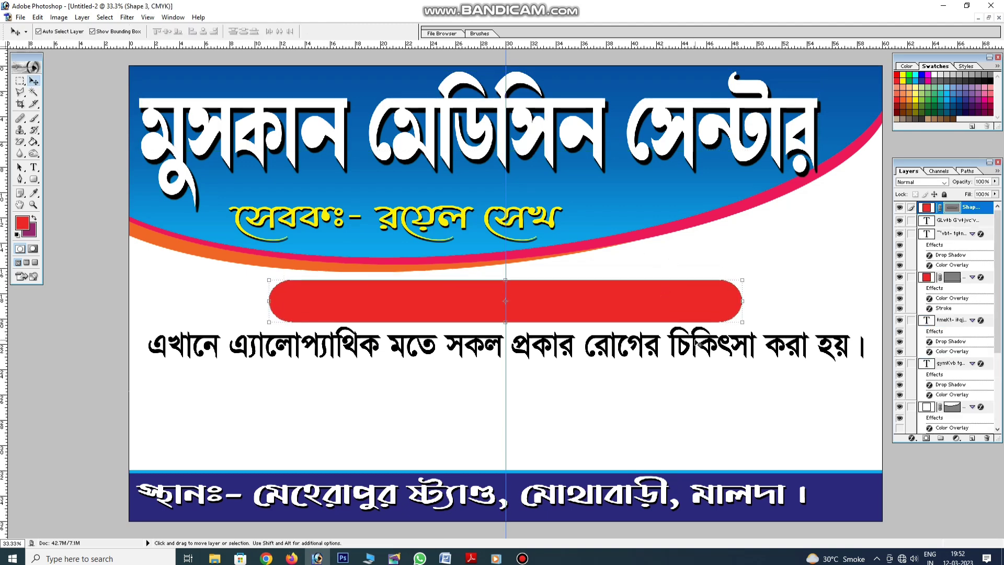
drag(700, 344, 696, 411)
- Duplicate the sentence below and retype it as 'বিঃ দ্রঃ- গবাদি পশুর ঔষধ পাওয়া যায় ।'
key(t)
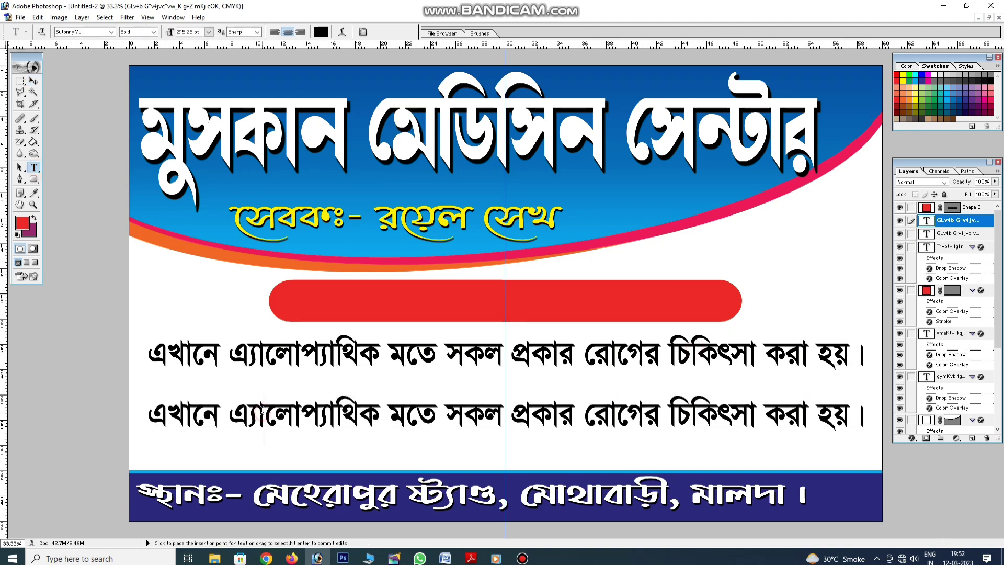
click(263, 412)
key(ctrl+a)
text(বি)
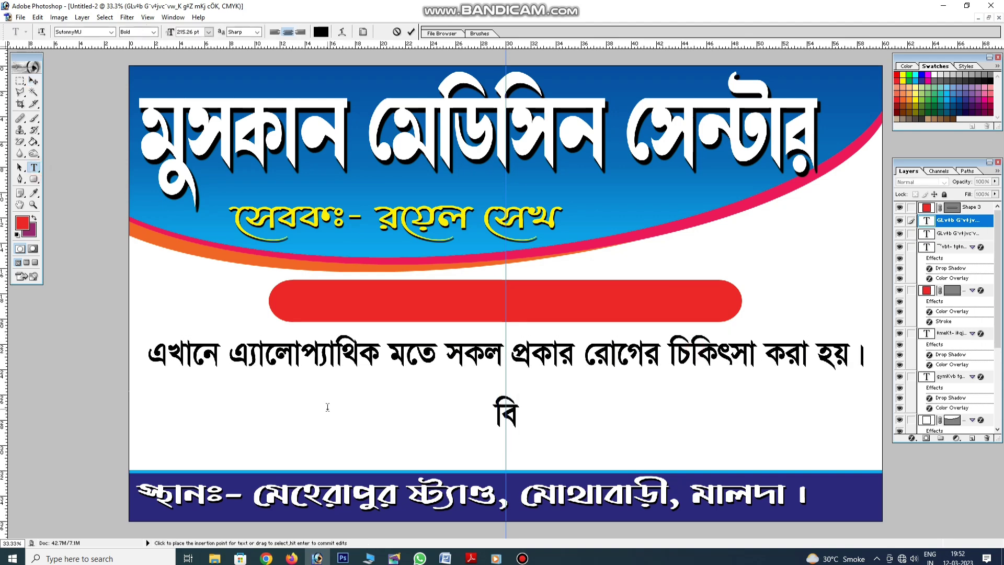
text( দ্রঃ-)
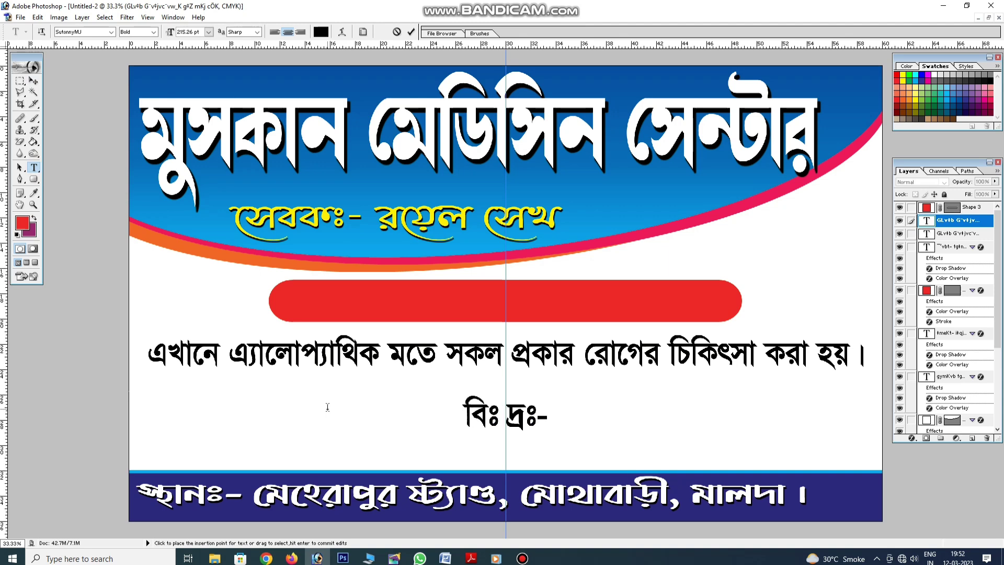
text( গবাদি প)
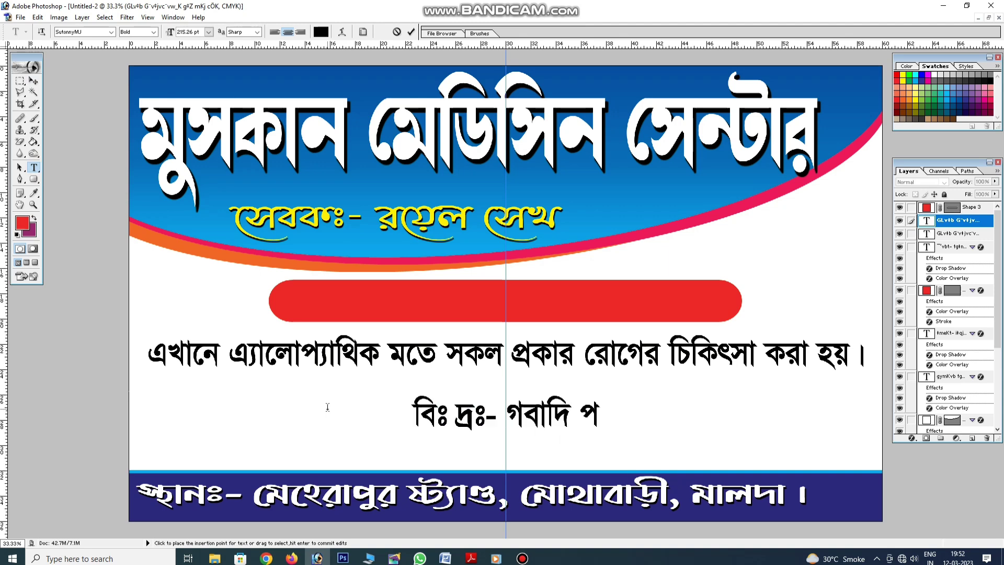
text(শ)
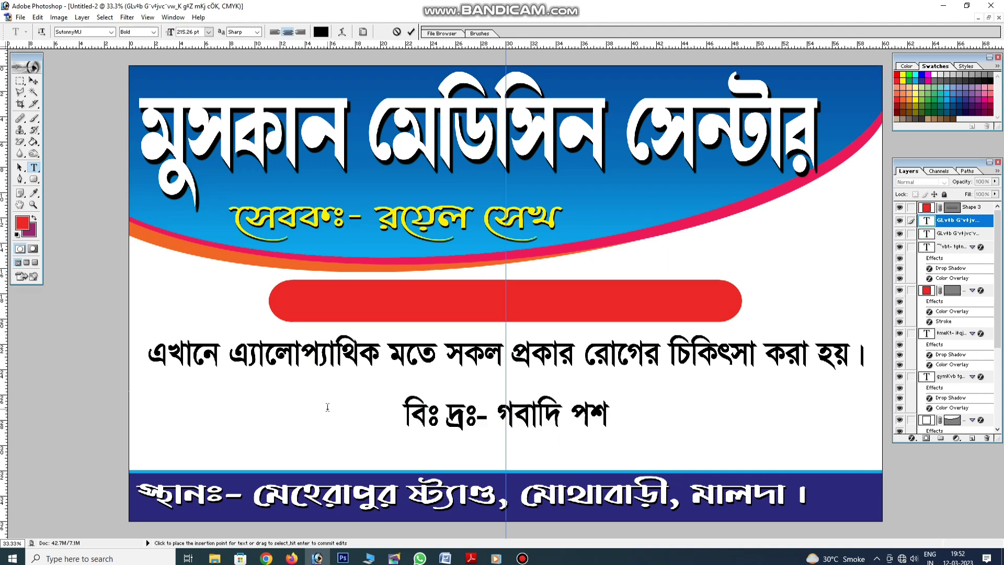
text(ুর)
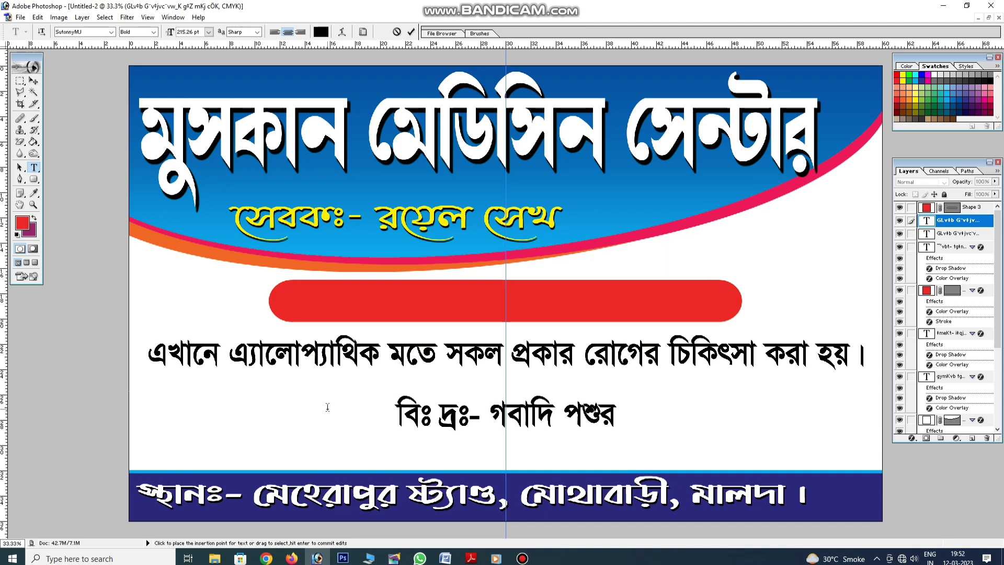
text(ৌষ)
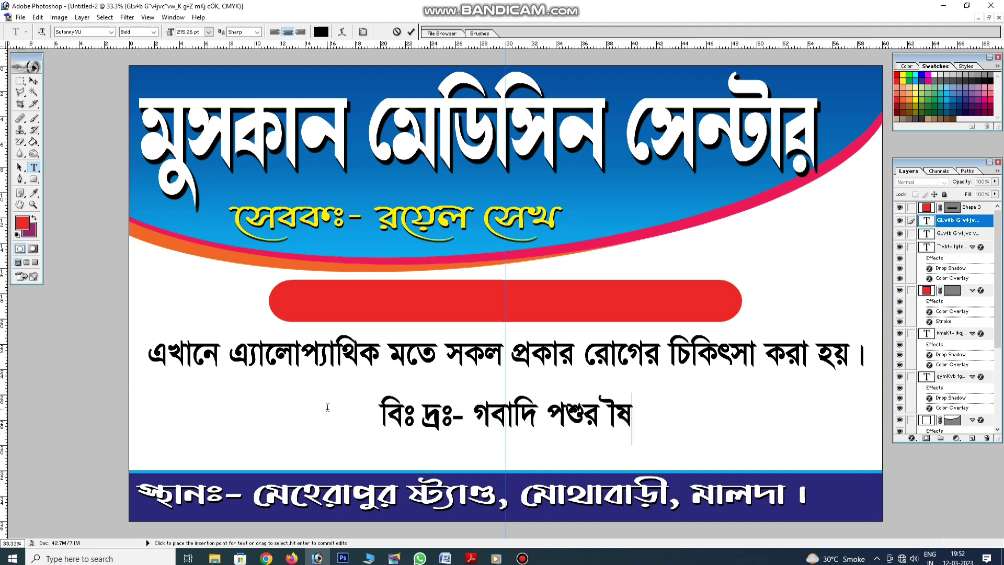
text(ধ)
key(BackSpace)
key(BackSpace)
key(BackSpace)
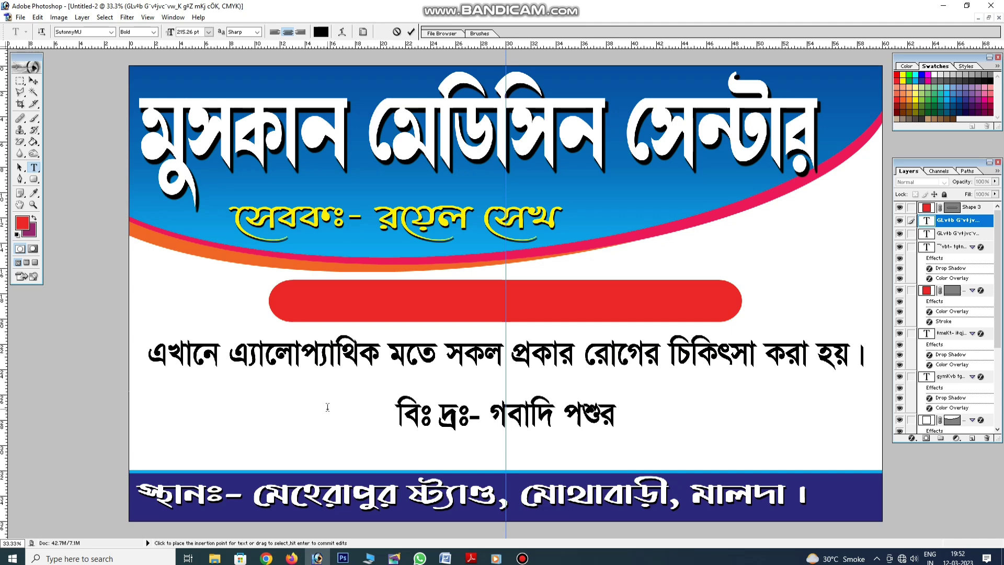
text(ঔষধ প)
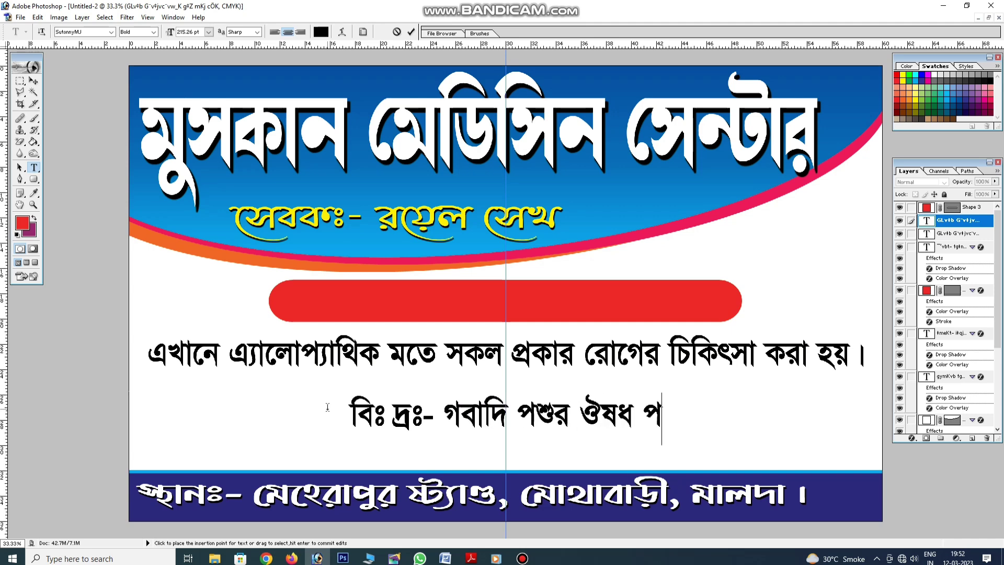
text(াওয়া যায় ।)
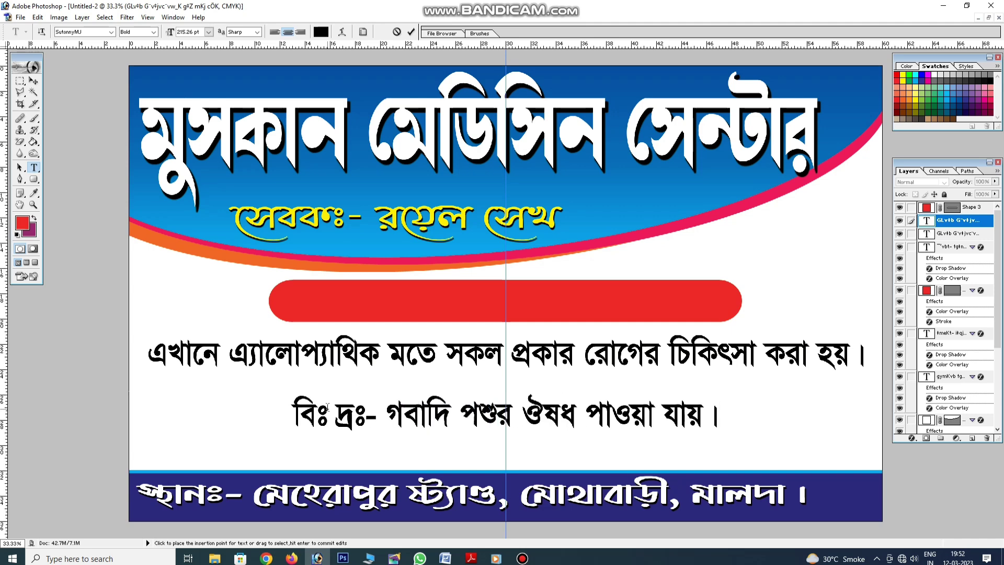
key(ctrl+Return)
- Stretch the new line wider on both sides and nudge it further down
key(ctrl+t)
drag(292, 411, 200, 411)
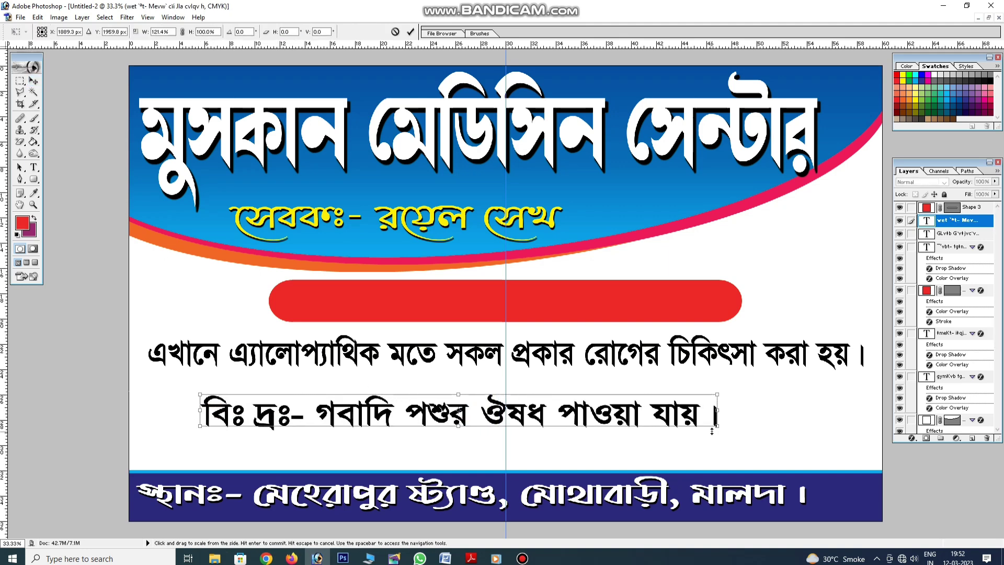
drag(717, 410, 813, 412)
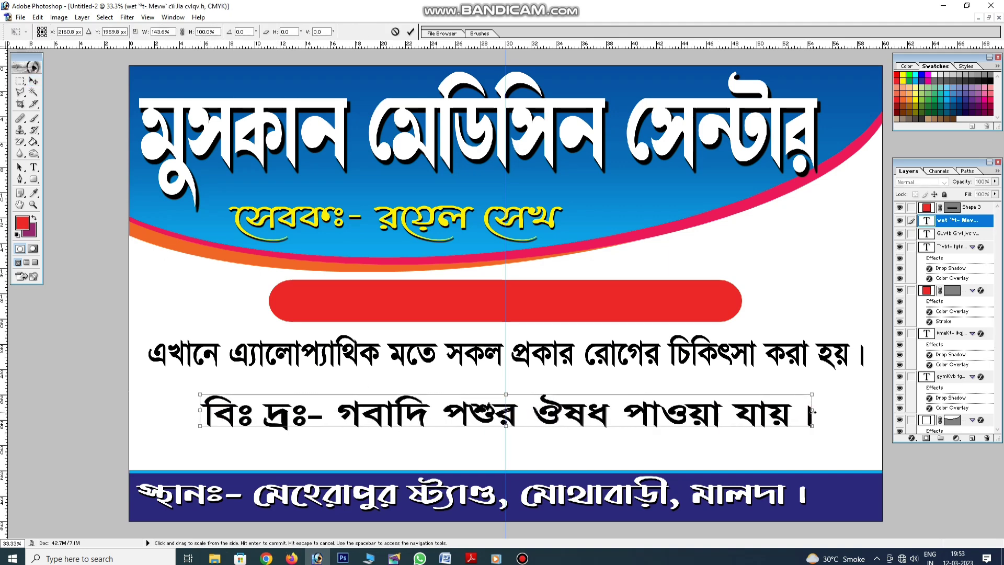
key(Return)
drag(658, 411, 660, 425)
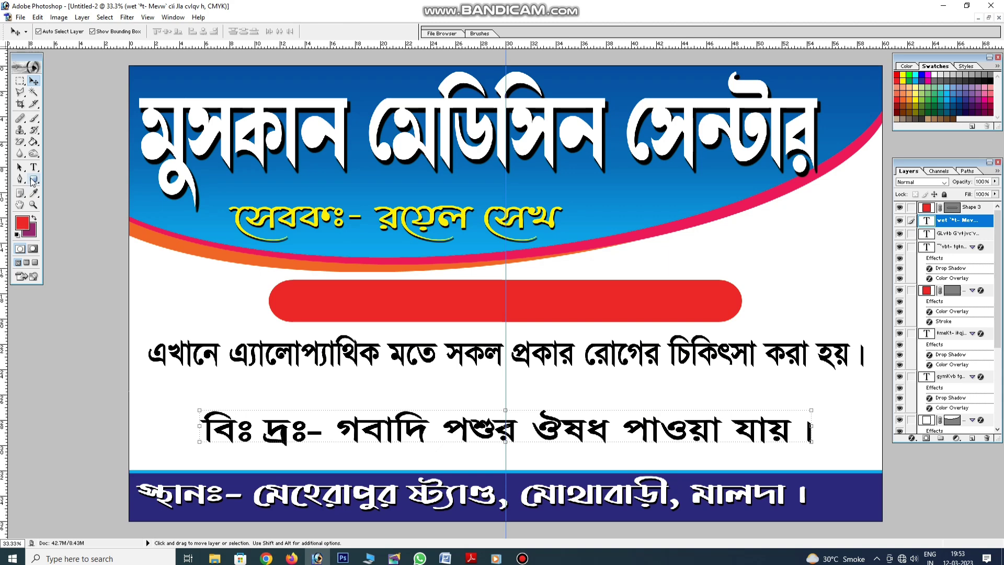
- Draw a red rectangle over the lower text line and slant its edges into a parallelogram
right_click(33, 180)
click(68, 178)
drag(168, 406, 692, 443)
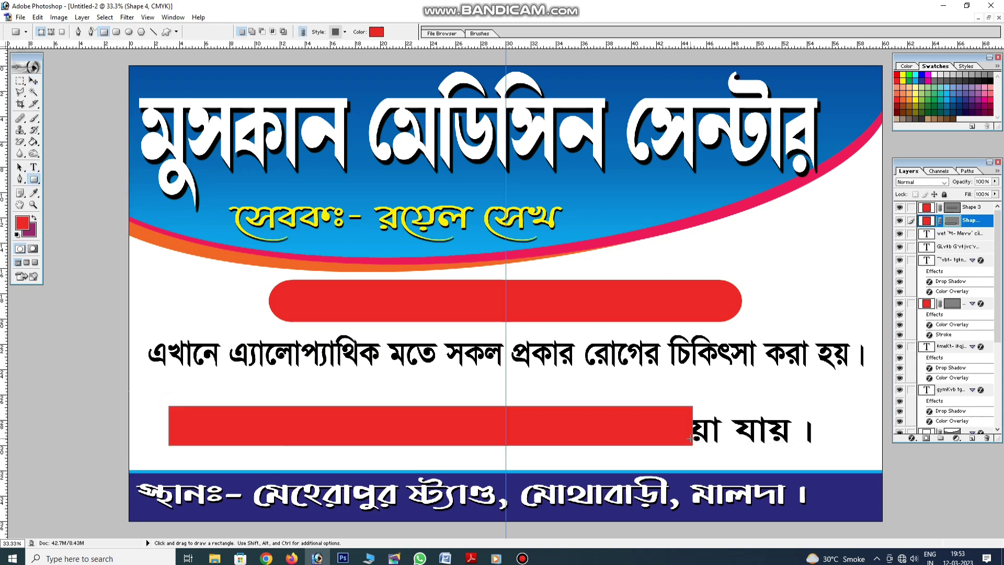
click(35, 81)
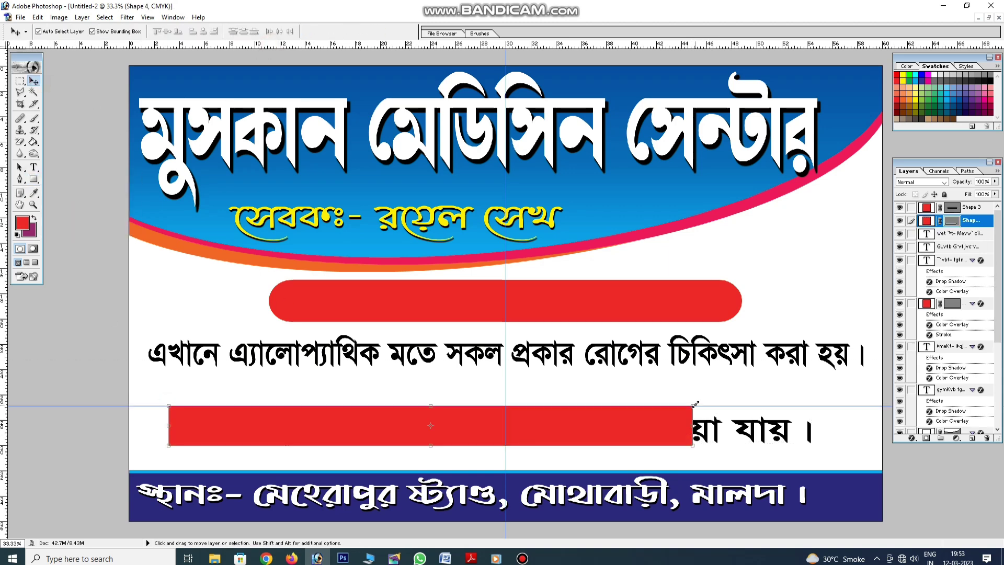
drag(693, 406, 681, 408)
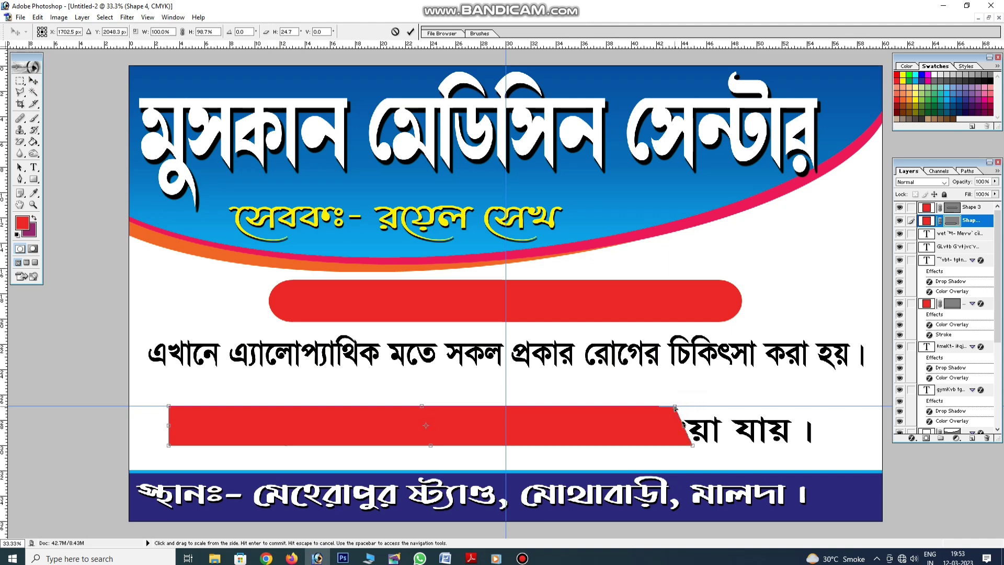
drag(168, 446, 189, 445)
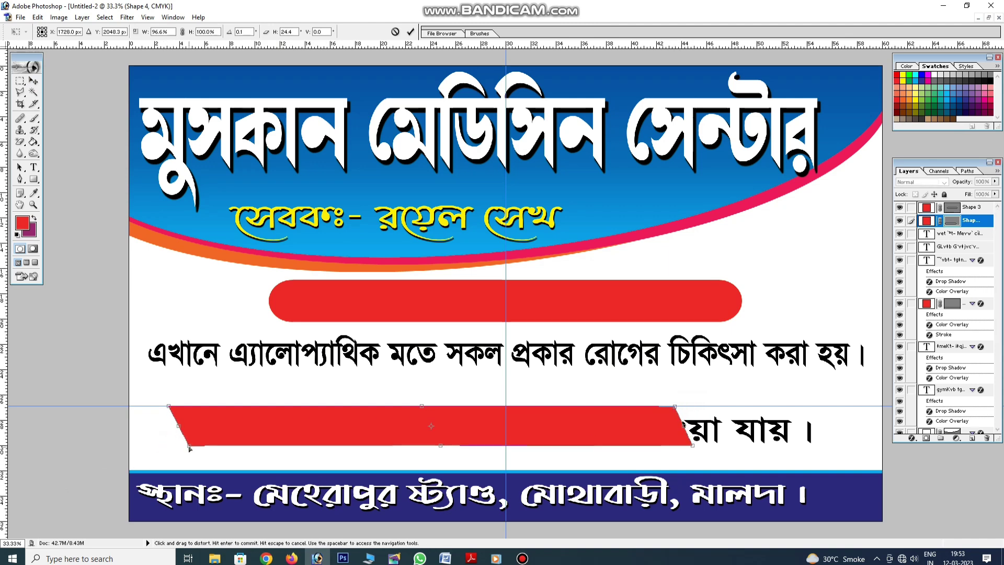
key(Return)
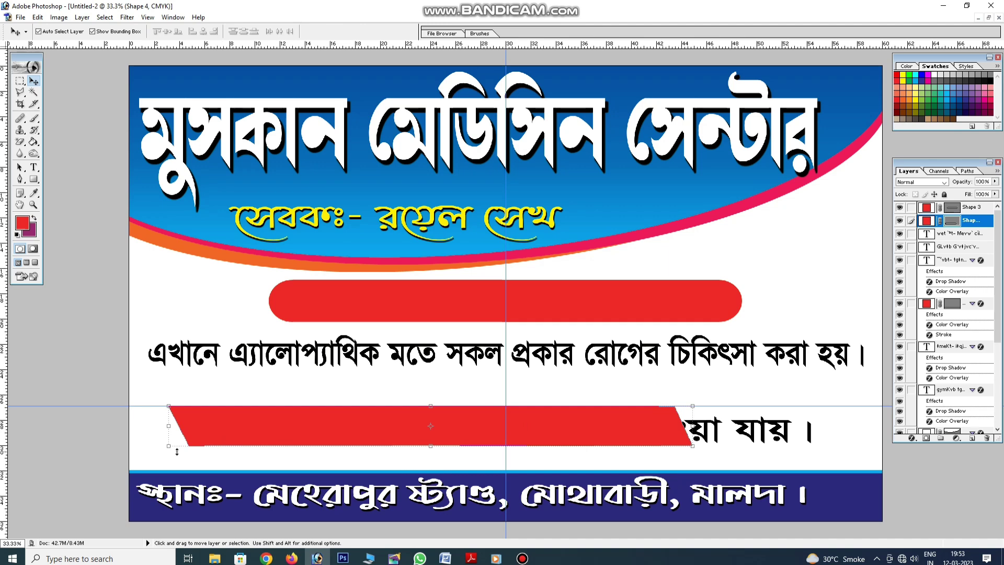
- Stretch the slanted red band wider to the right and position it below the text
mouse_move(159, 432)
mouse_down()
mouse_move(226, 432)
mouse_move(148, 426)
mouse_up()
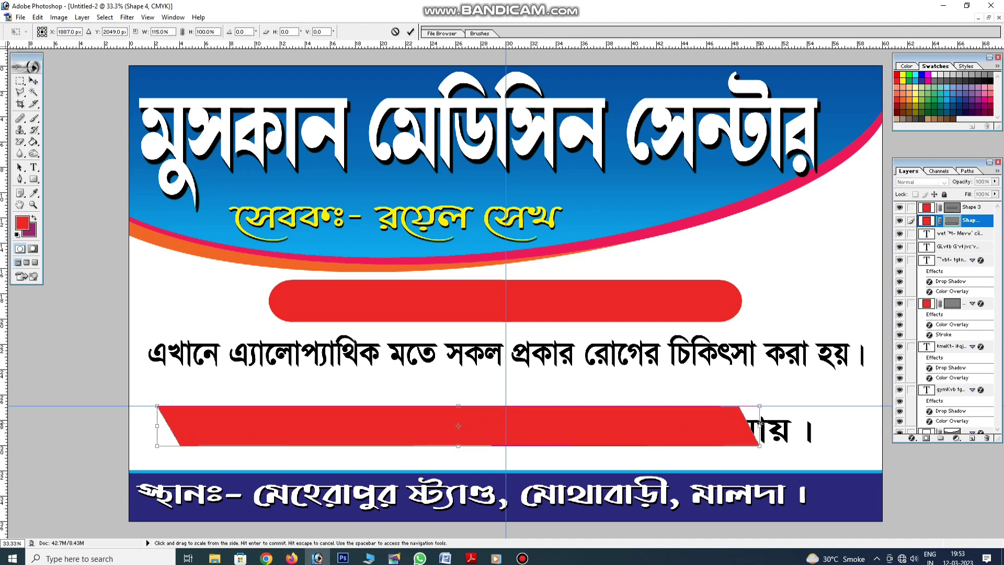
key(Return)
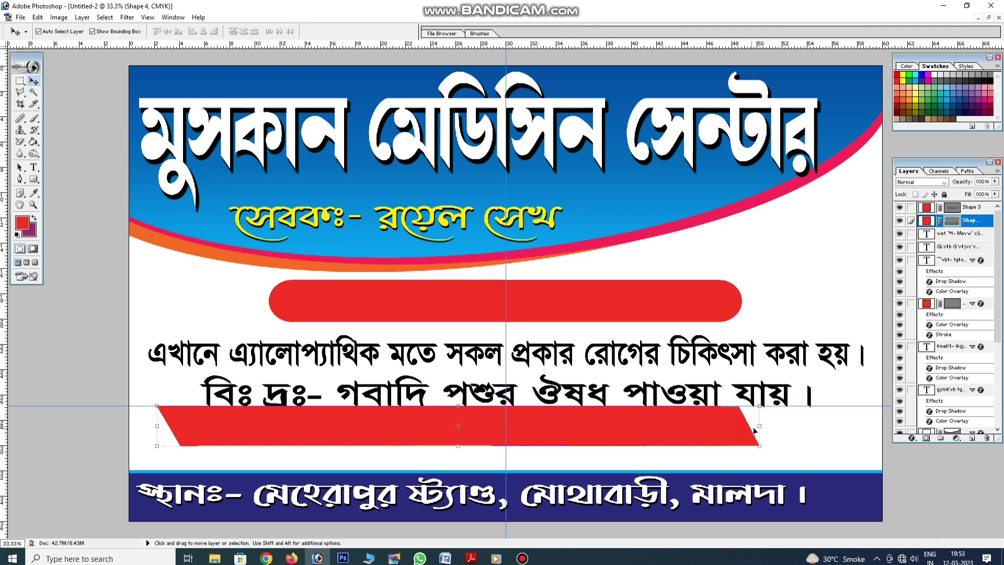
key(ctrl+t)
drag(760, 426, 850, 425)
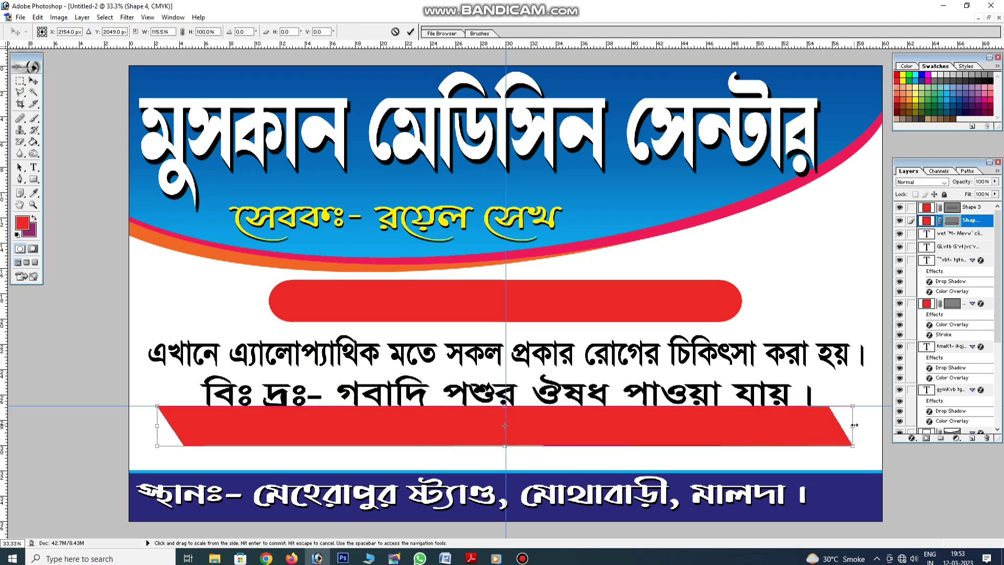
key(Return)
drag(813, 436, 809, 431)
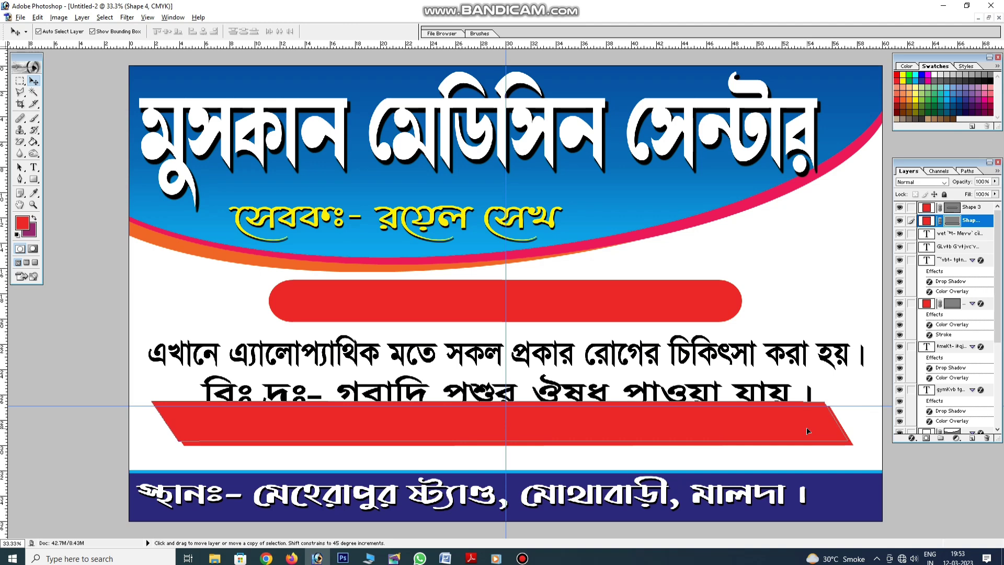
- Set the band's Color Overlay to dark green (005826)
double_click(942, 390)
click(792, 348)
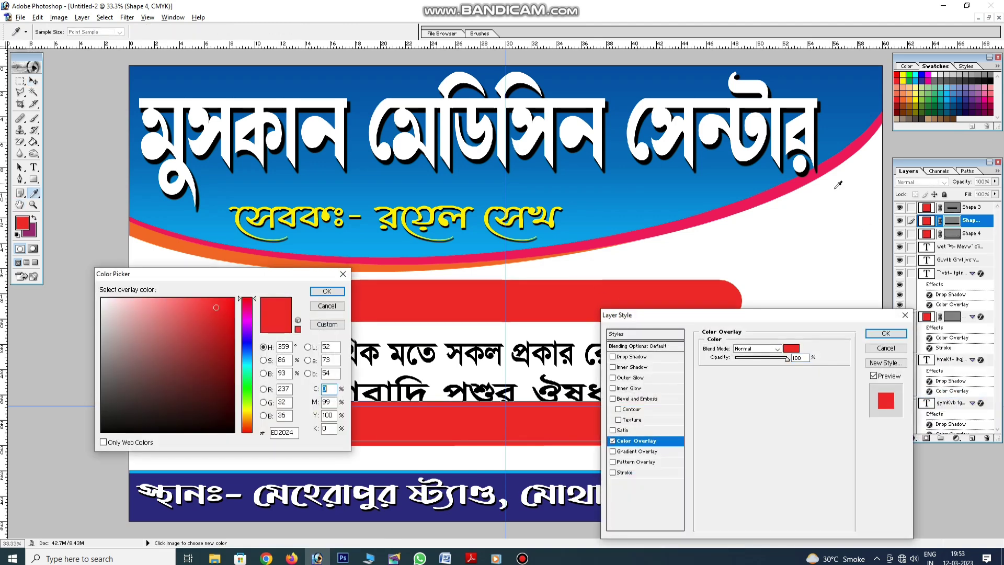
click(937, 108)
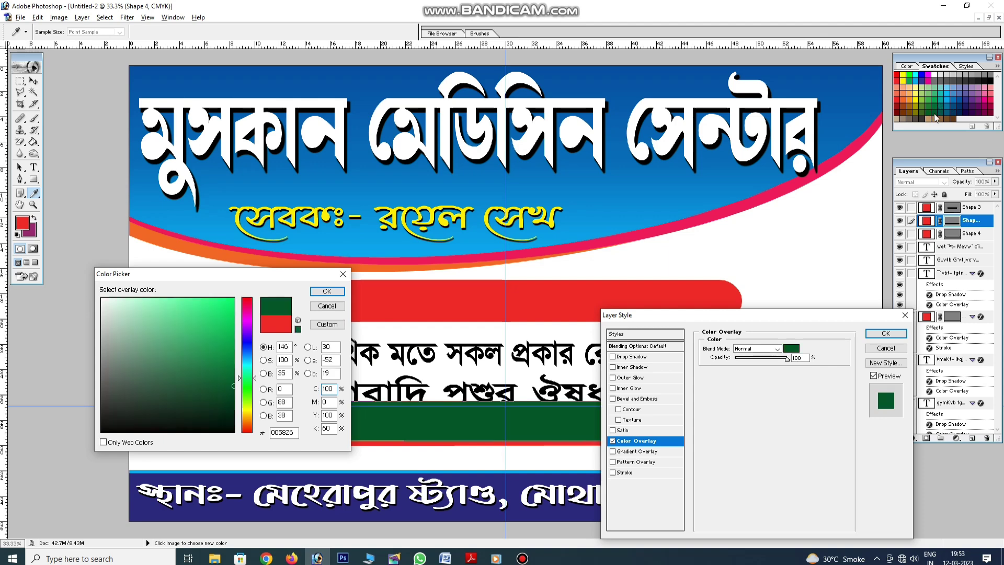
key(Return)
key(Return)
key(v)
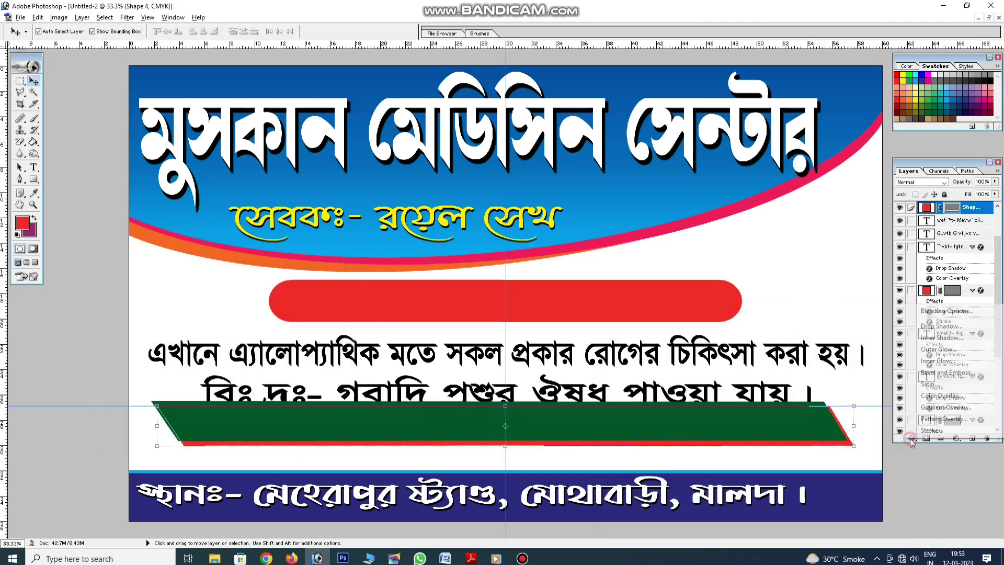
- Give the band copy beneath it a lighter green Color Overlay
double_click(952, 408)
click(791, 349)
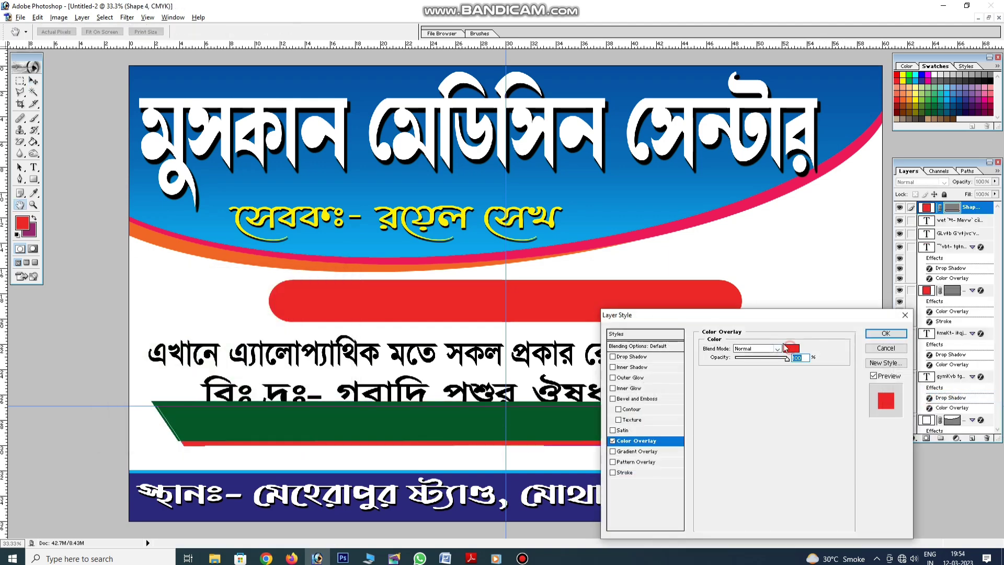
click(928, 98)
key(Return)
key(Return)
key(v)
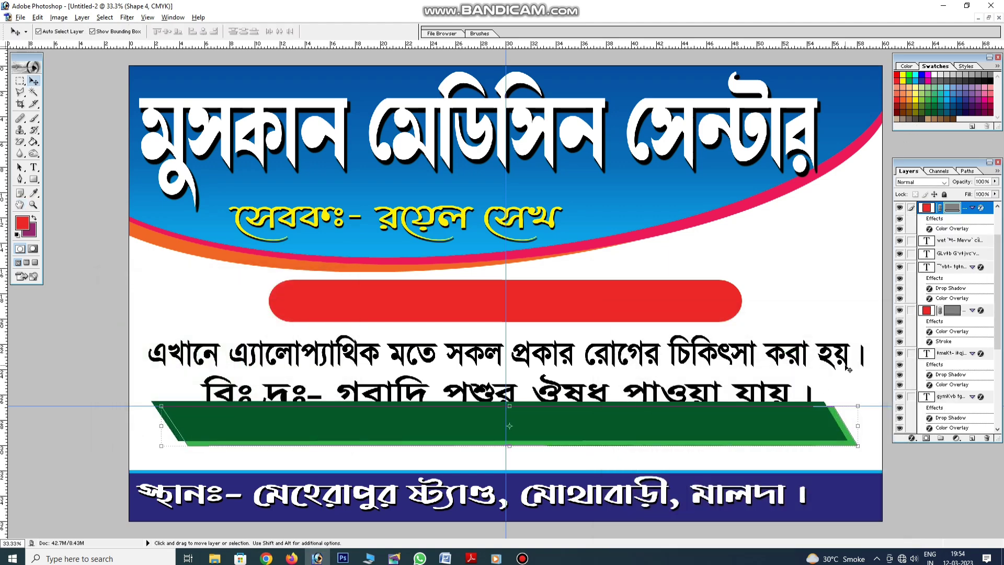
click(824, 303)
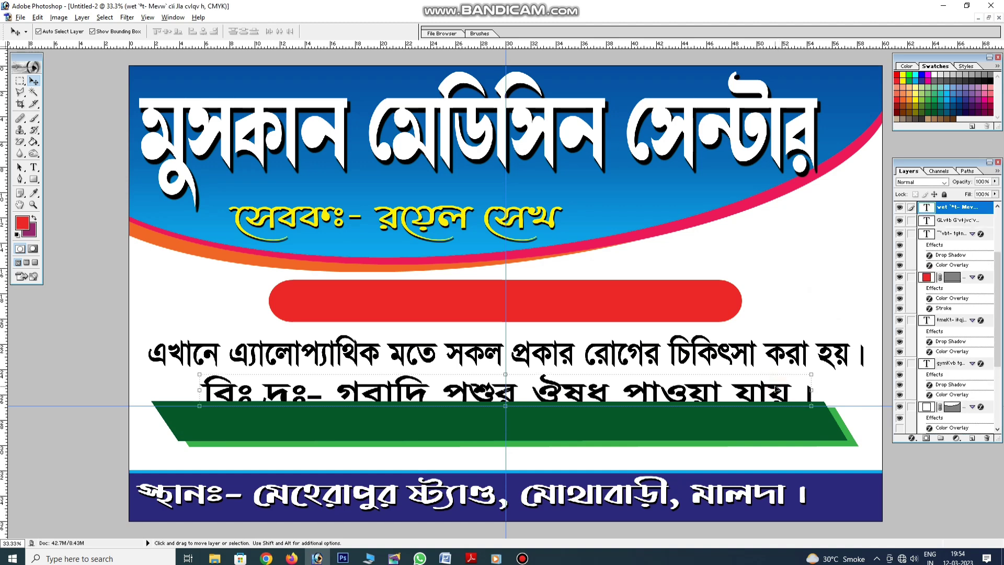
- Move the বিঃ দ্রঃ line into the green band and colour its text white
drag(777, 387, 773, 417)
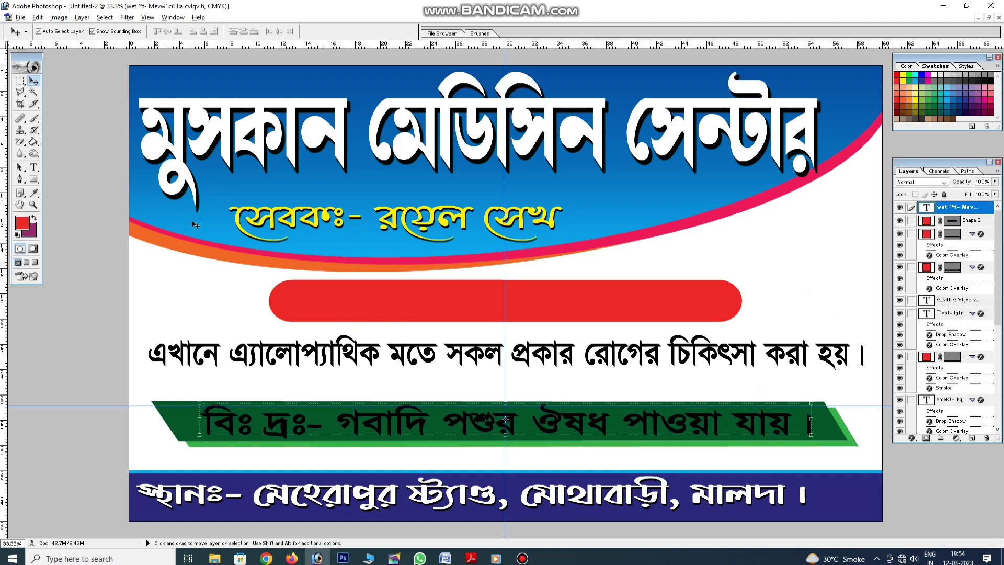
click(35, 168)
click(238, 418)
key(ctrl+a)
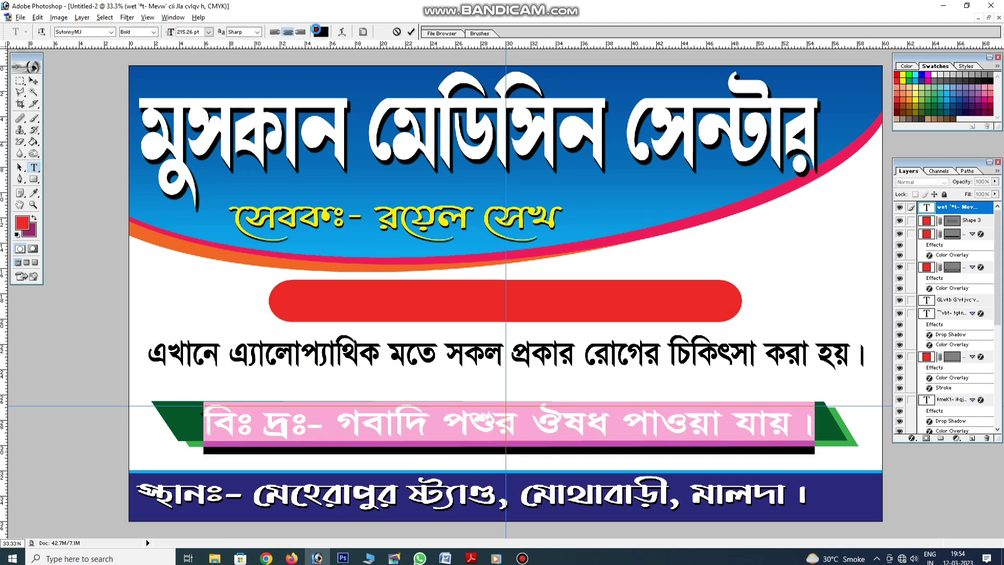
click(317, 31)
click(102, 272)
click(325, 289)
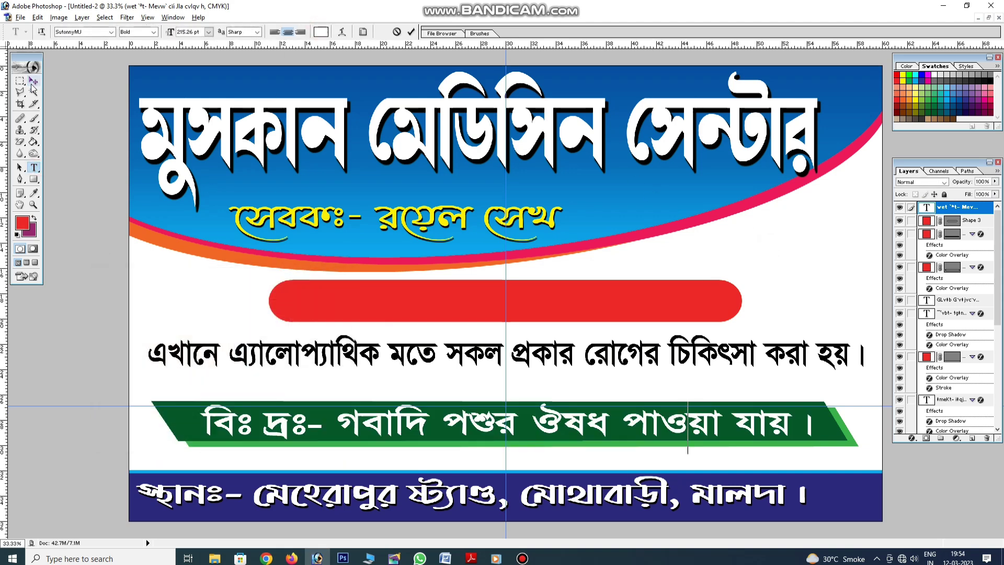
click(33, 81)
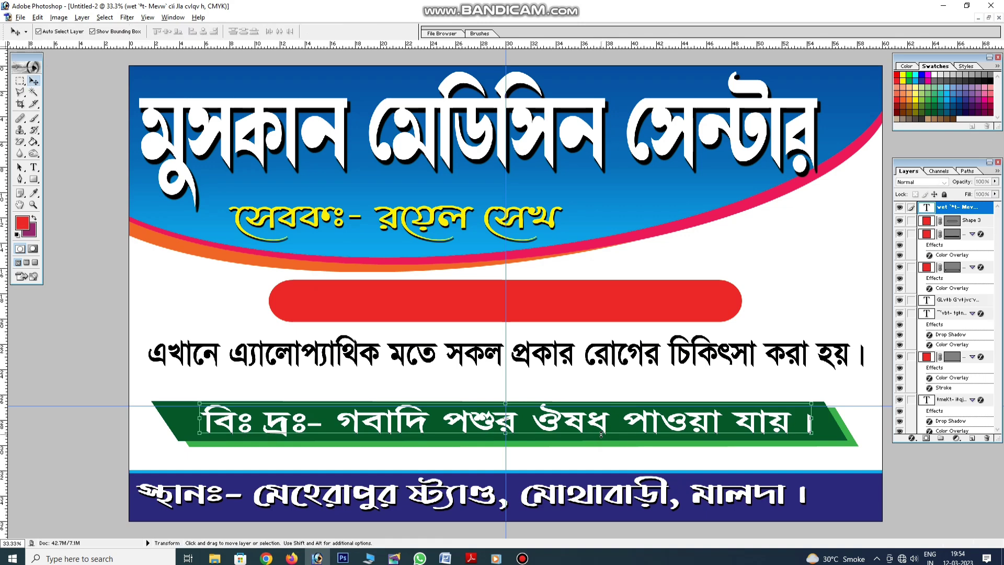
click(820, 473)
- Raise the bottom band, lower the এখানে line, and move and widen the red pill
drag(819, 471, 819, 466)
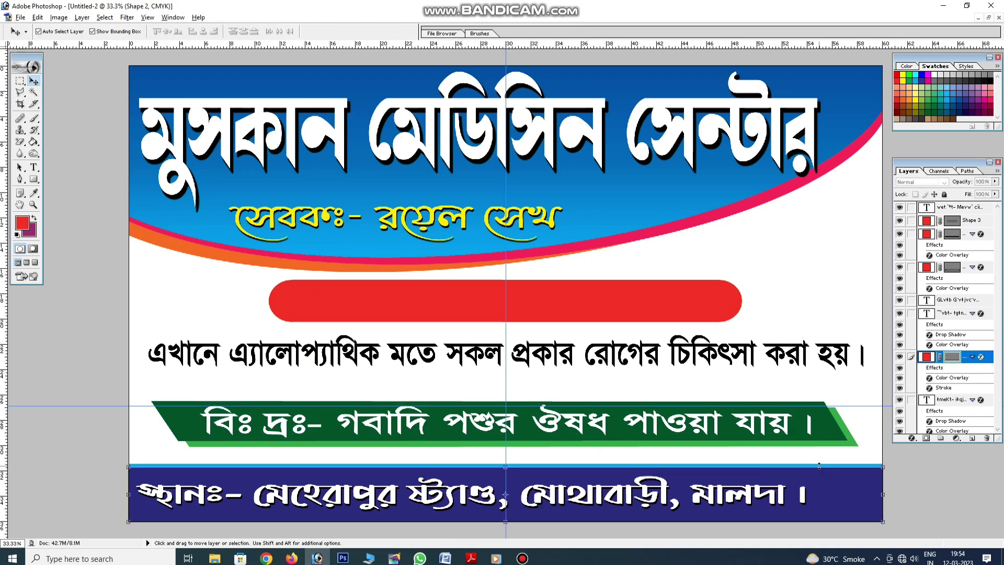
click(523, 492)
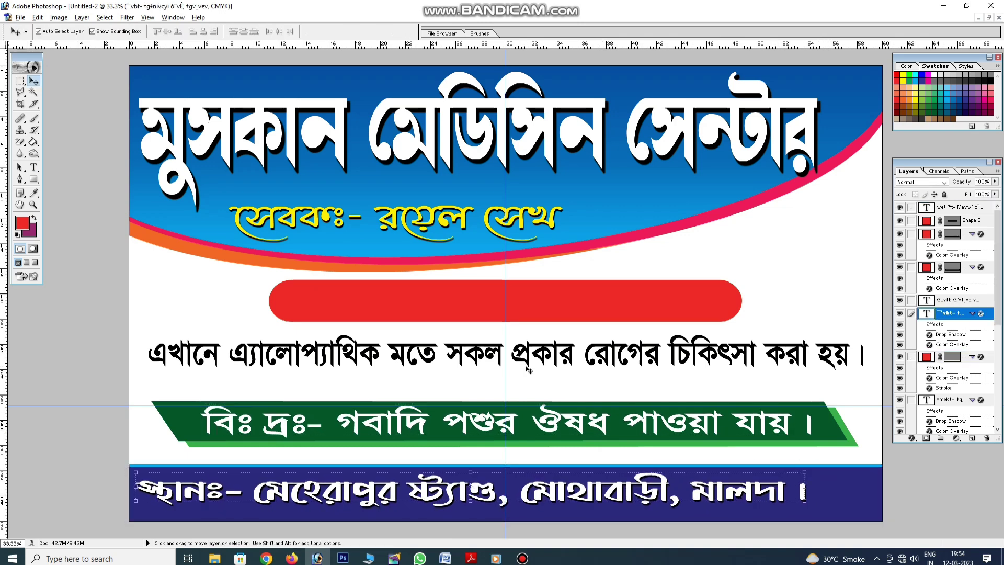
drag(544, 353, 546, 361)
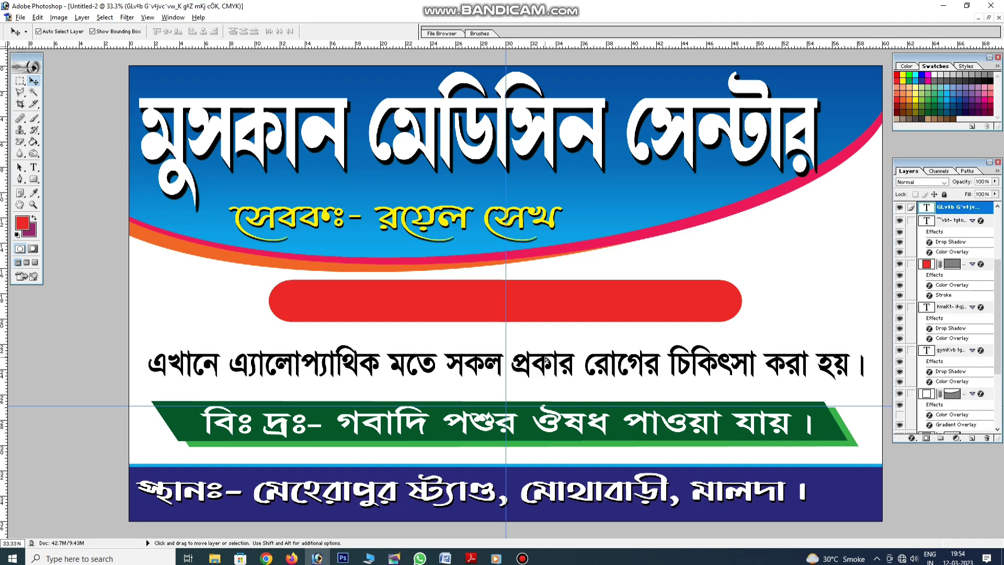
drag(564, 314, 566, 321)
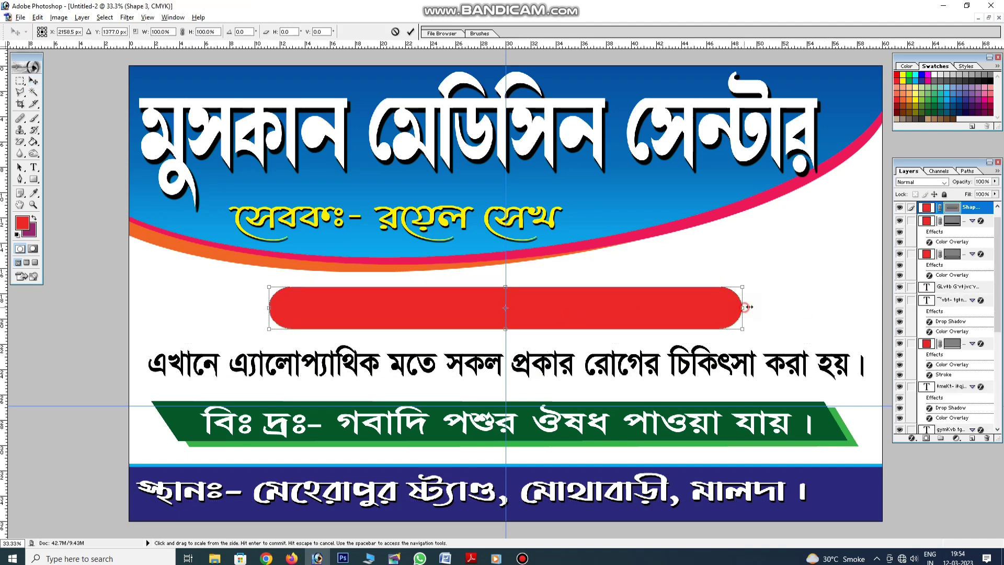
drag(742, 308, 720, 304)
- Give the red pill shape a light purple Color Overlay
click(759, 313)
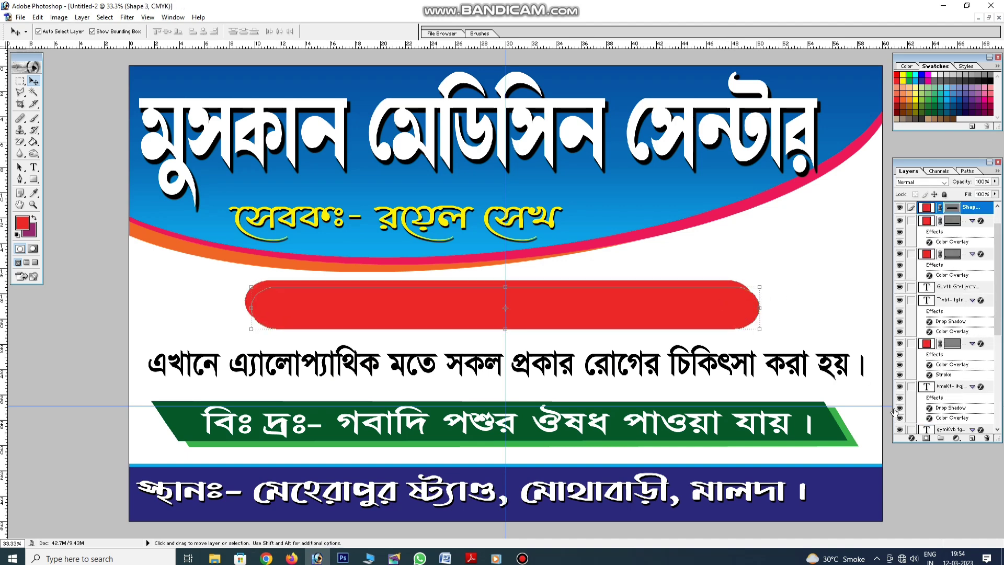
click(913, 437)
click(942, 395)
click(792, 349)
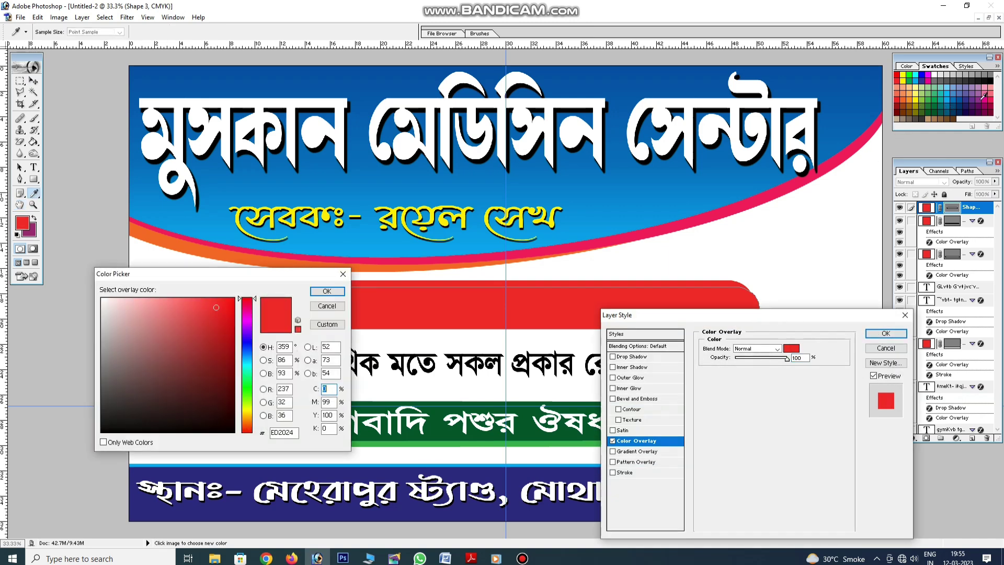
click(979, 109)
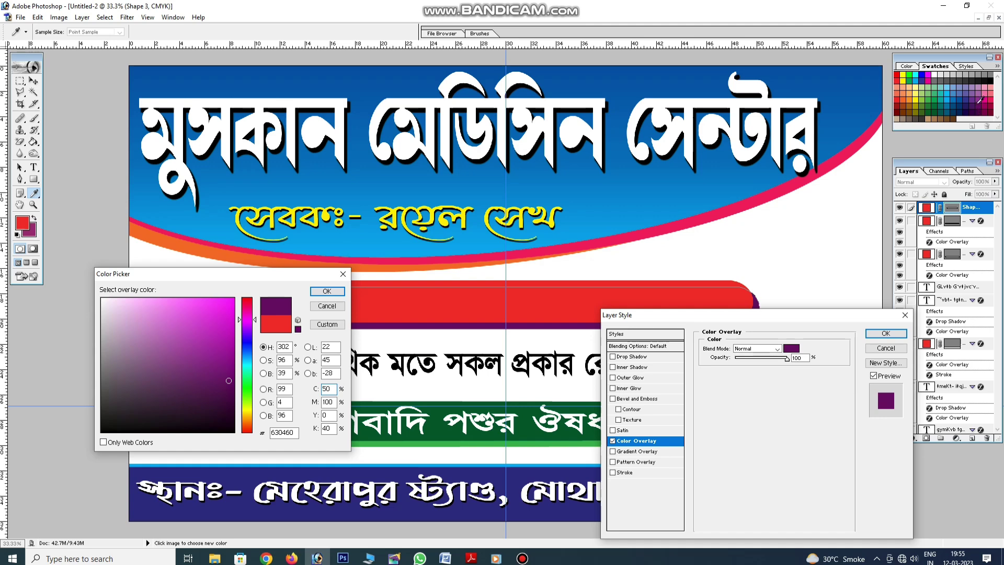
click(980, 98)
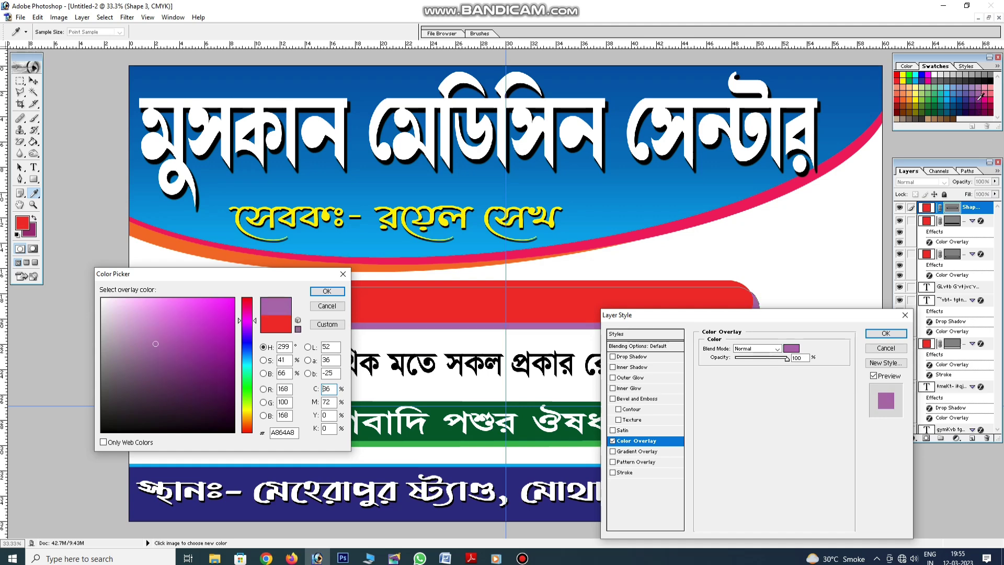
key(Return)
click(886, 333)
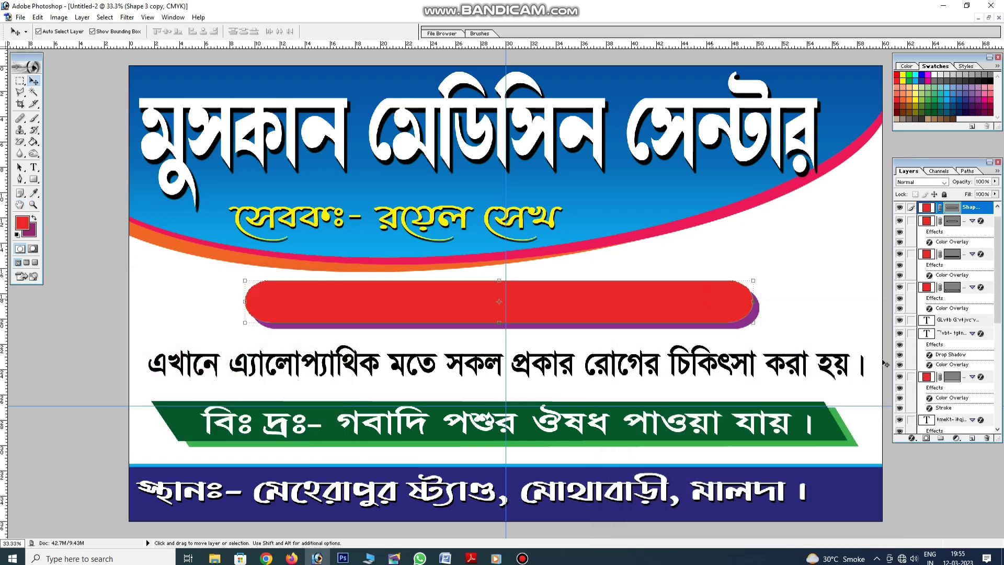
- Set the pill copy's Color Overlay to dark purple, then undo the offset copy
click(911, 439)
click(942, 399)
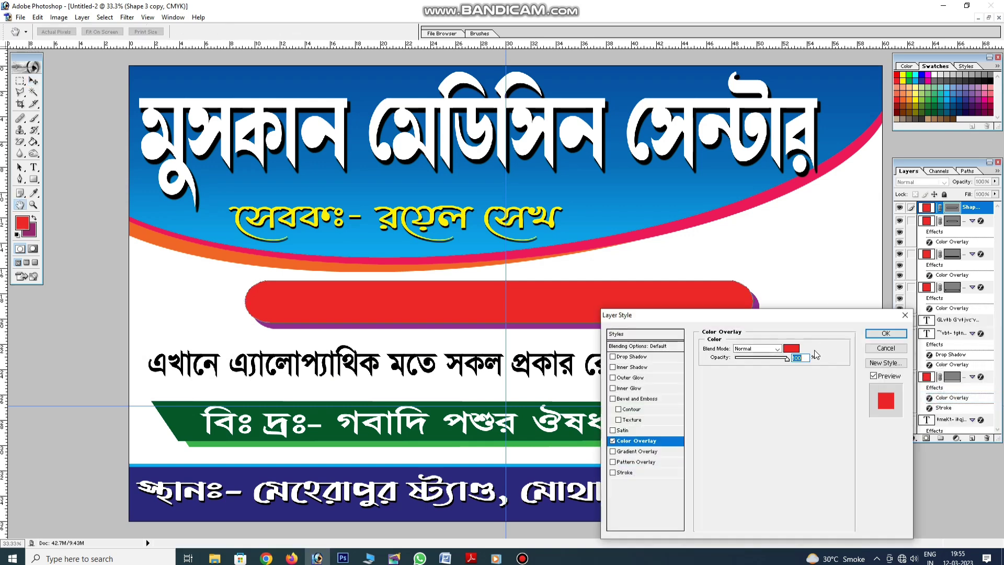
click(792, 348)
click(980, 108)
key(Return)
key(Return)
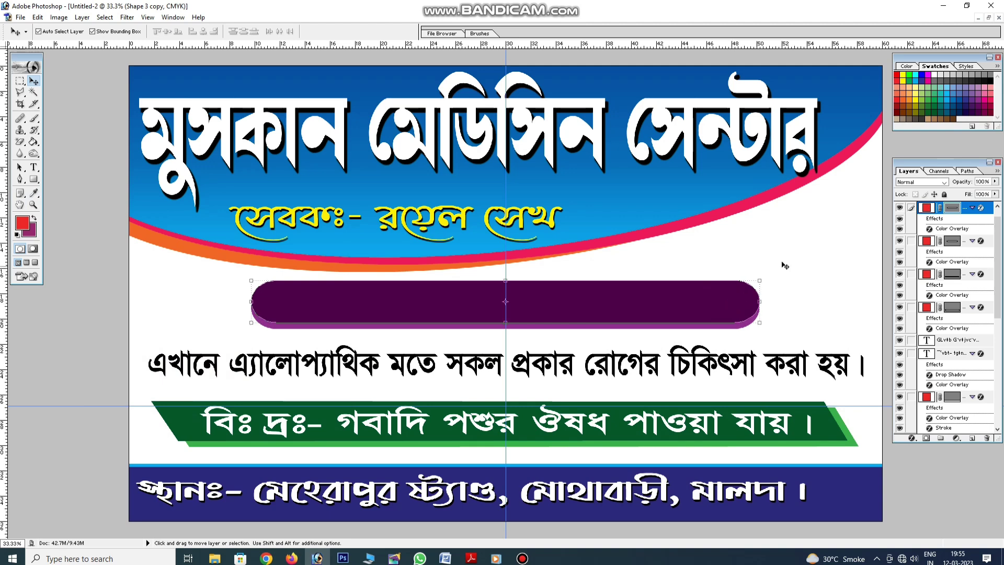
key(ctrl+z)
- Alt-drag the purple bar into a copy offset right and down
drag(741, 327, 745, 327)
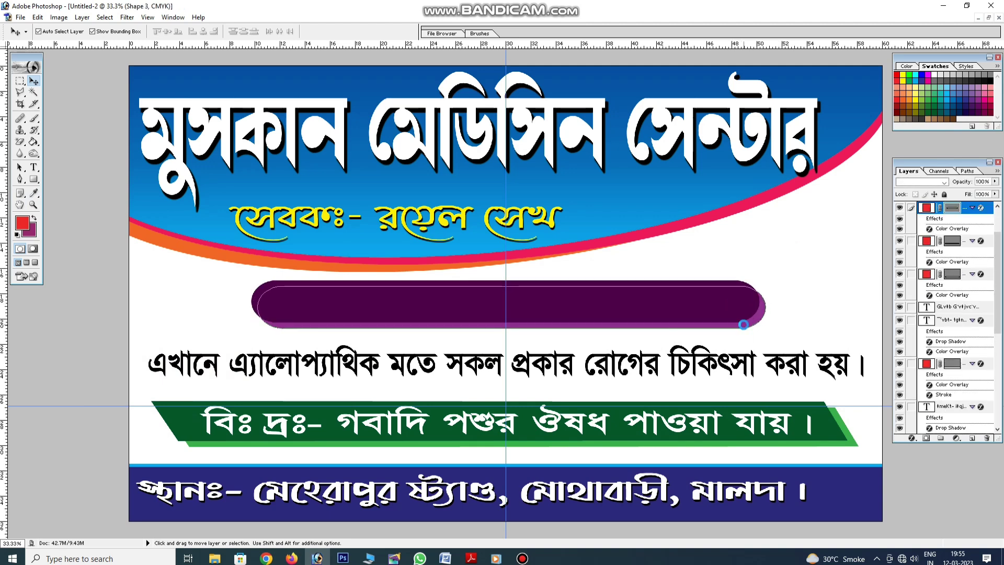
click(798, 286)
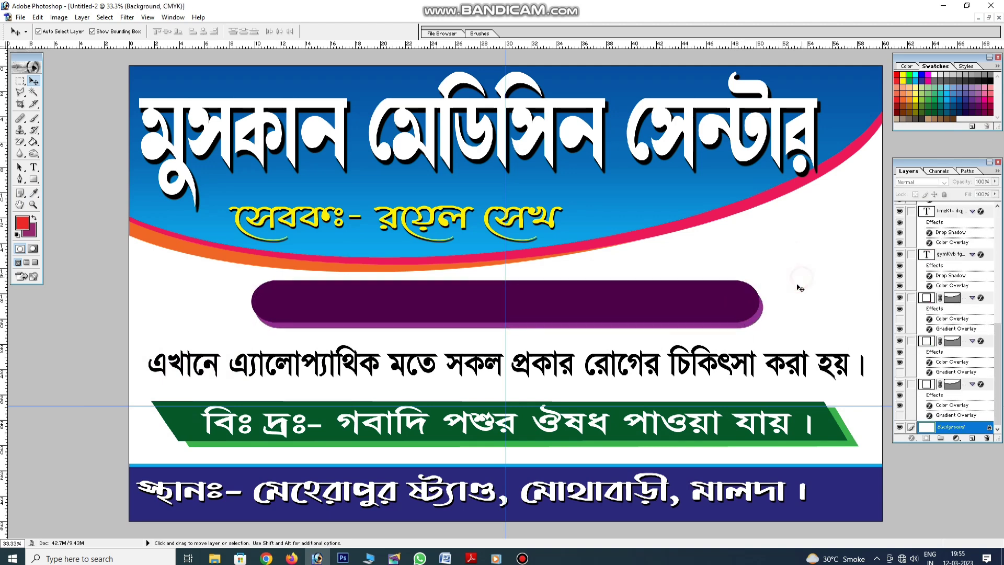
click(712, 325)
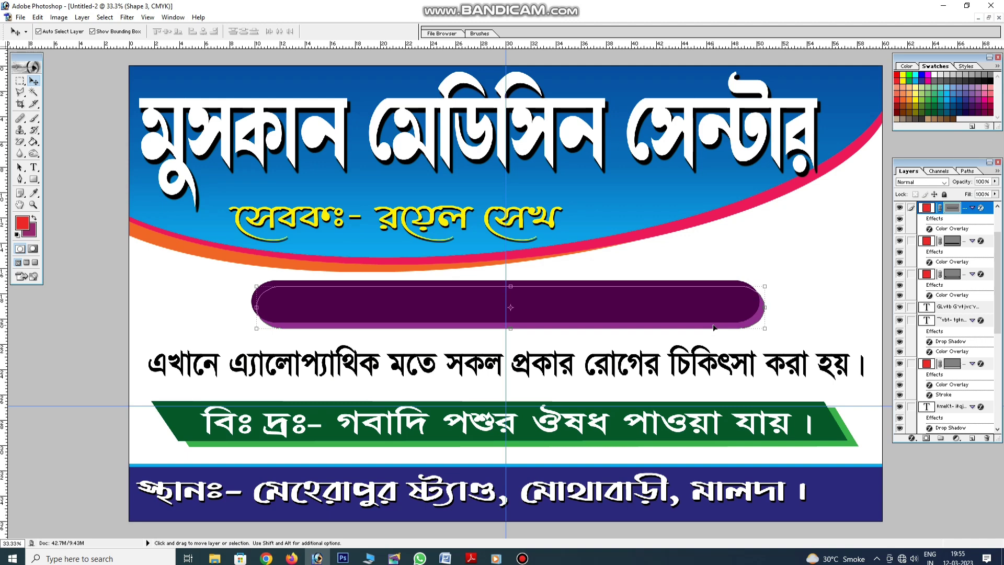
drag(715, 327, 727, 340)
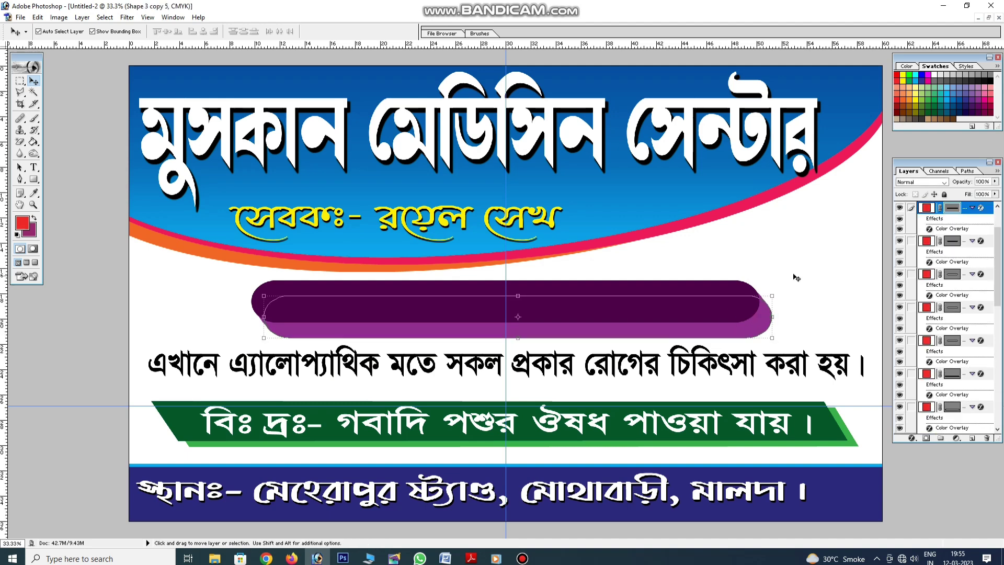
click(782, 302)
click(774, 302)
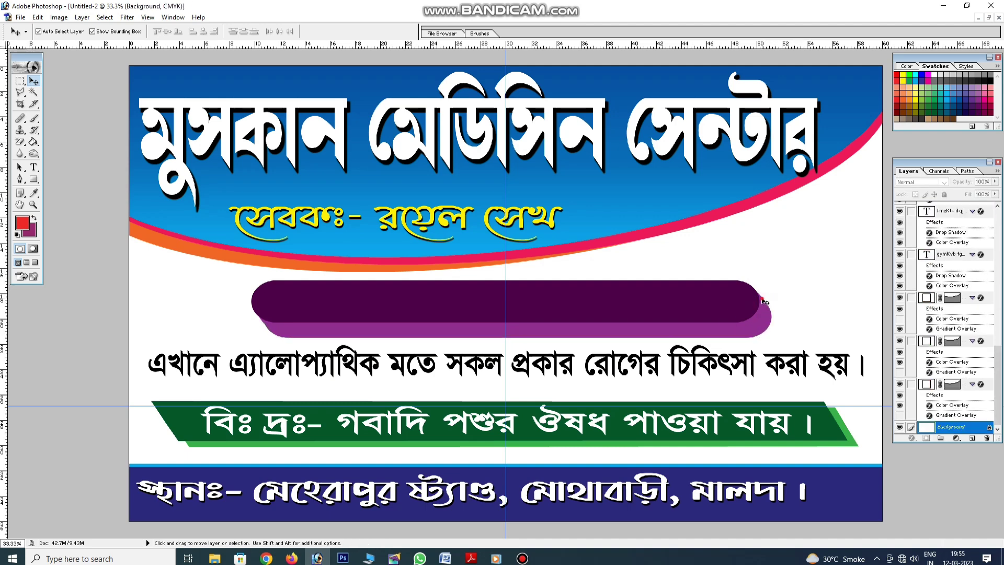
click(765, 302)
click(767, 252)
- Try a Bevel and Emboss on the dark purple bar, then cancel it
click(757, 308)
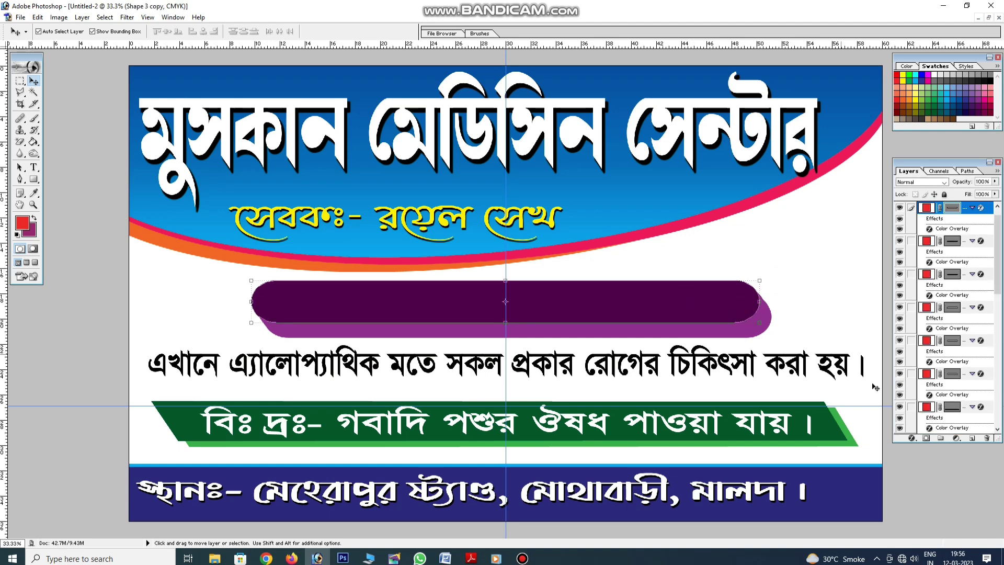
click(913, 437)
click(936, 359)
click(613, 388)
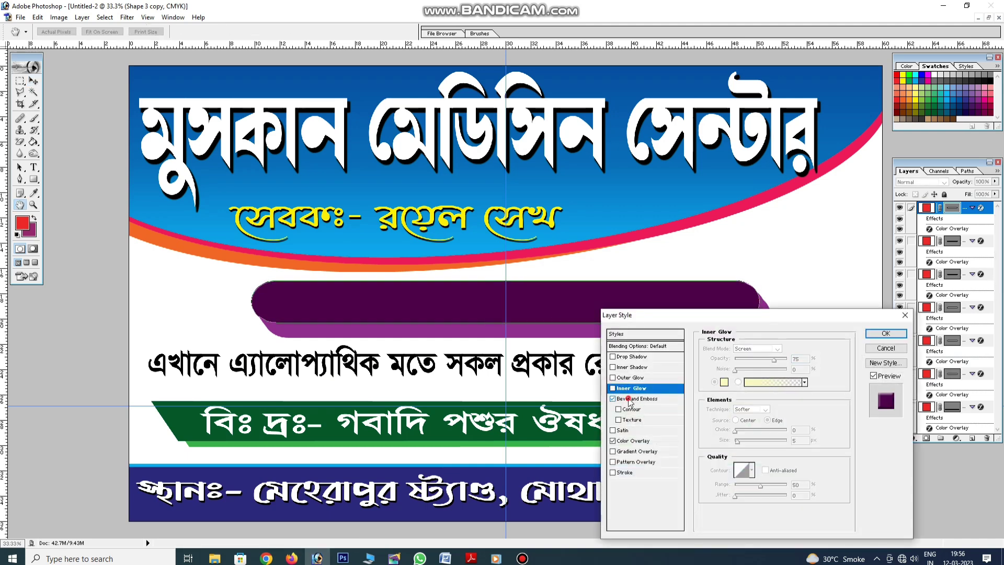
click(613, 398)
mouse_move(756, 371)
mouse_down()
mouse_move(764, 373)
mouse_move(743, 391)
mouse_up()
click(613, 399)
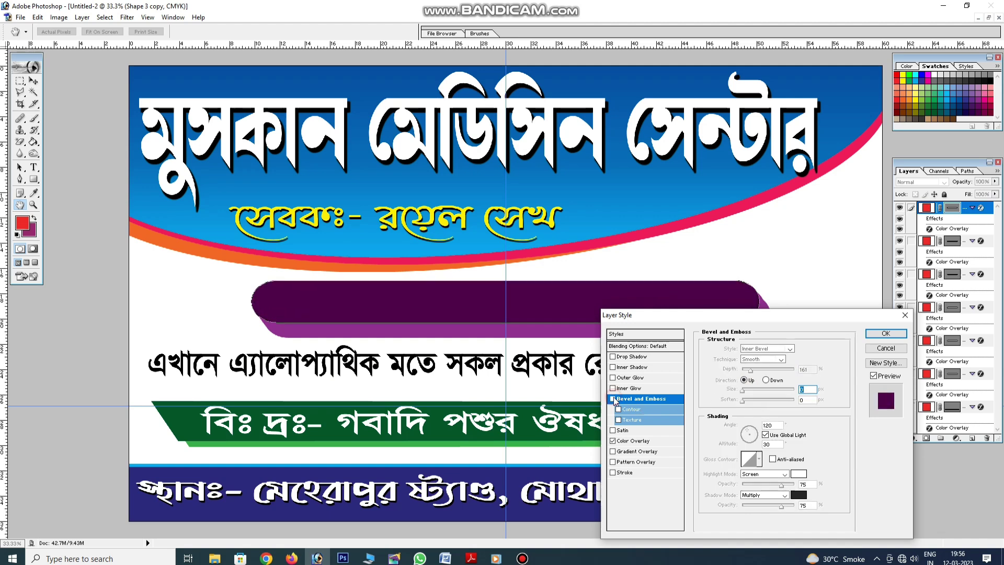
click(886, 348)
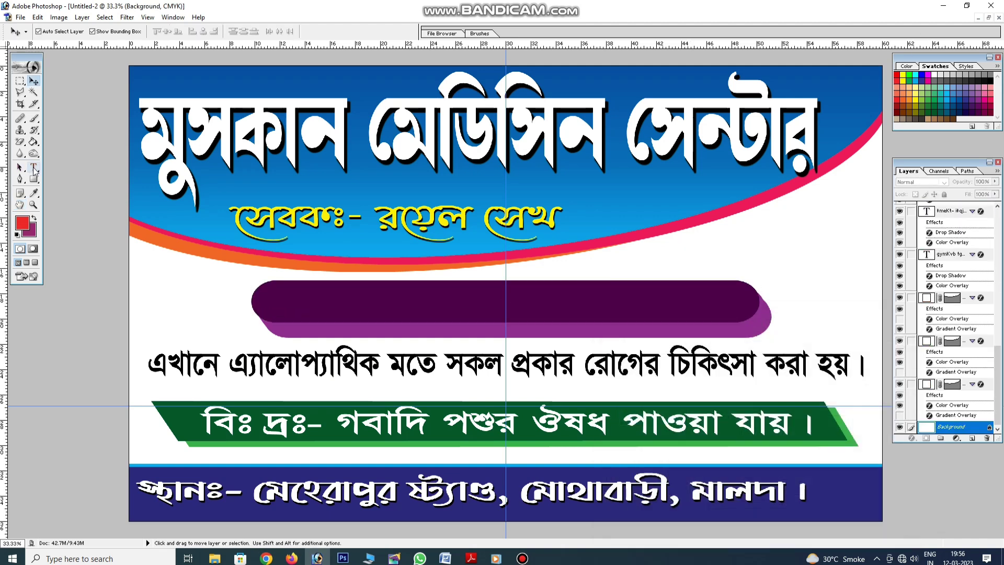
- Start a new text layer on the canvas set to the Arial font
click(33, 167)
click(950, 254)
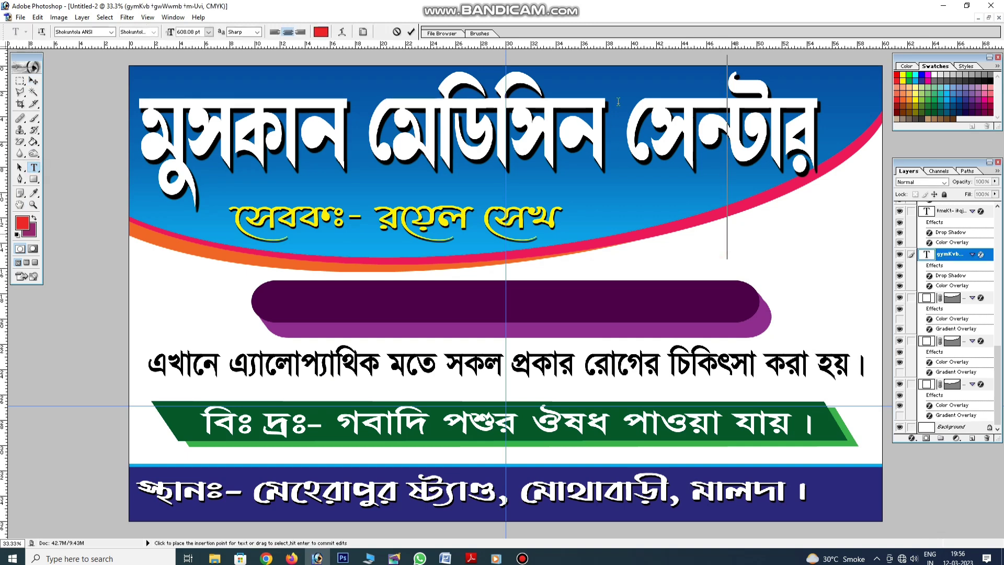
click(822, 301)
click(111, 32)
scroll(155, 97, up, 5)
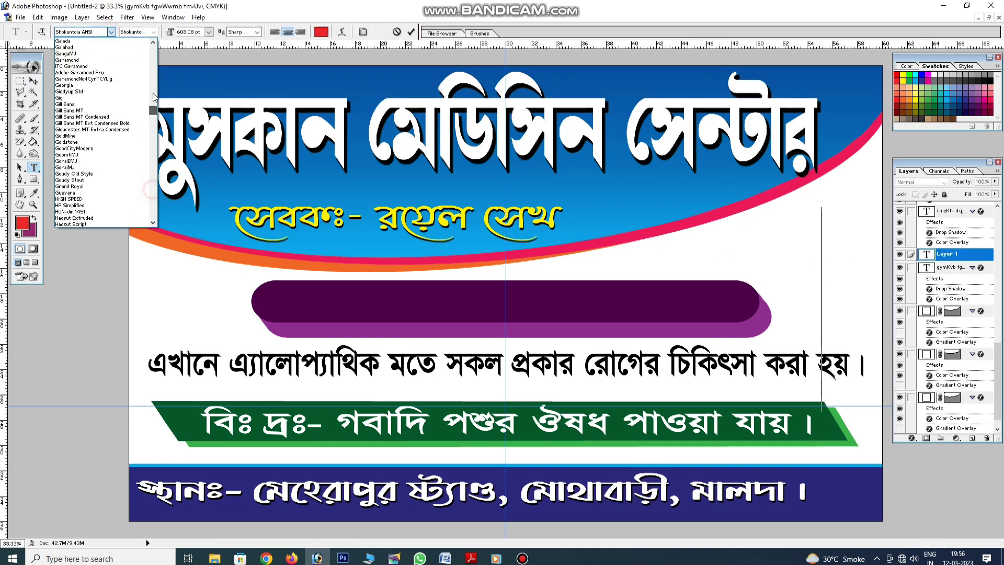
drag(155, 97, 155, 61)
scroll(115, 75, up, 3)
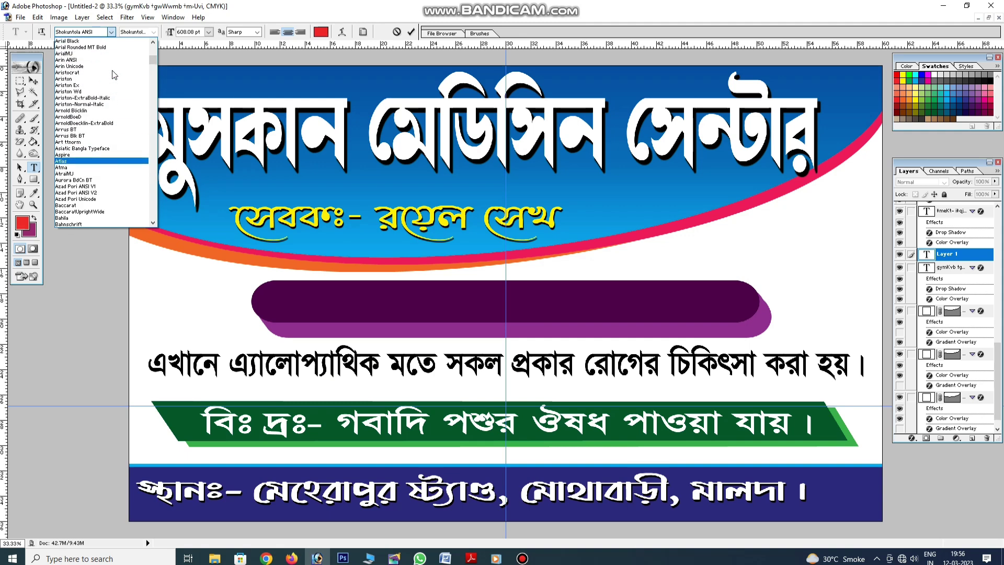
scroll(114, 75, up, 3)
click(127, 130)
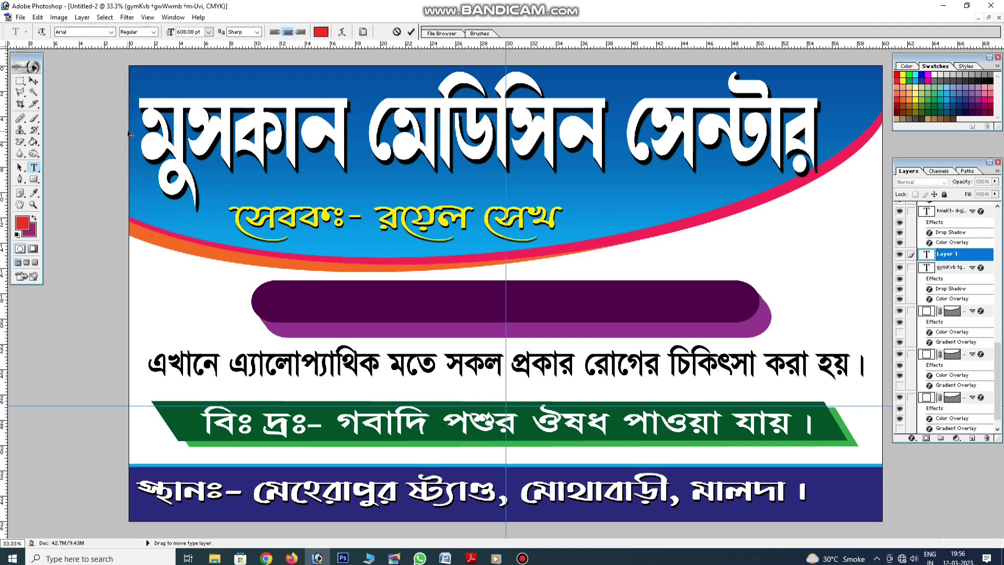
- Type the 'M-' line with the centre's two mobile numbers at the purple bar's left end
text(M)
click(33, 81)
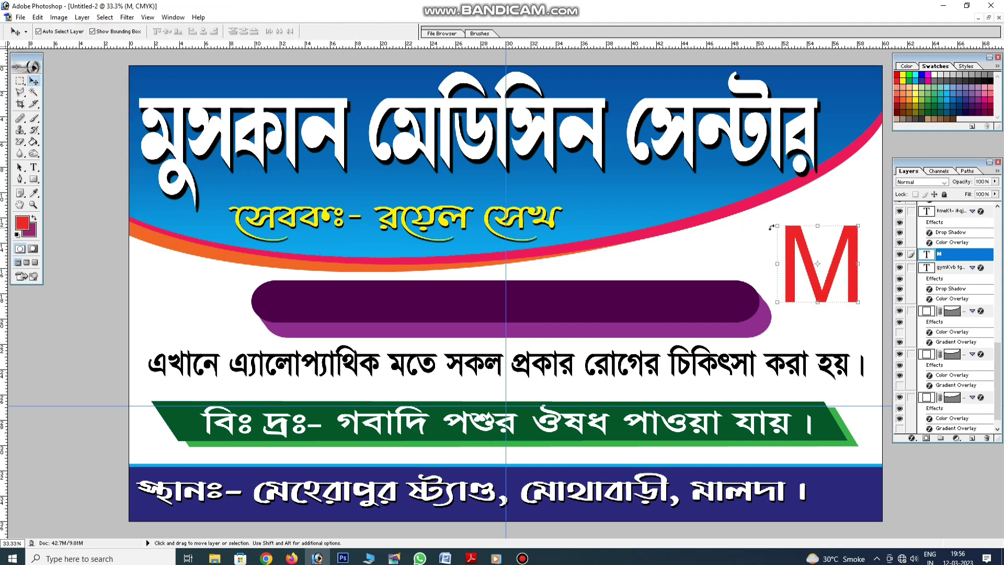
mouse_move(771, 228)
mouse_down()
mouse_move(828, 279)
mouse_move(403, 300)
mouse_up()
key(Return)
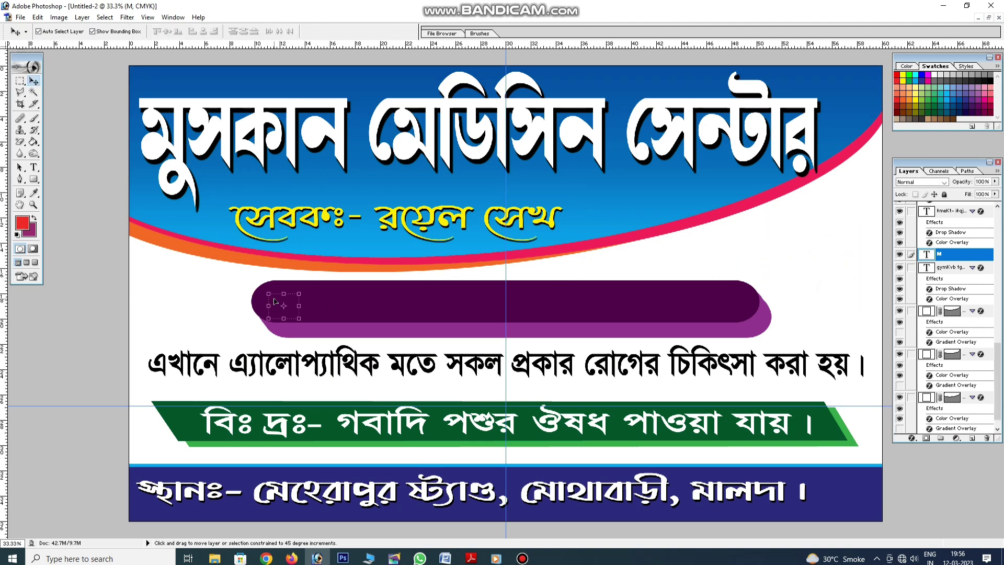
drag(274, 302, 274, 302)
key(t)
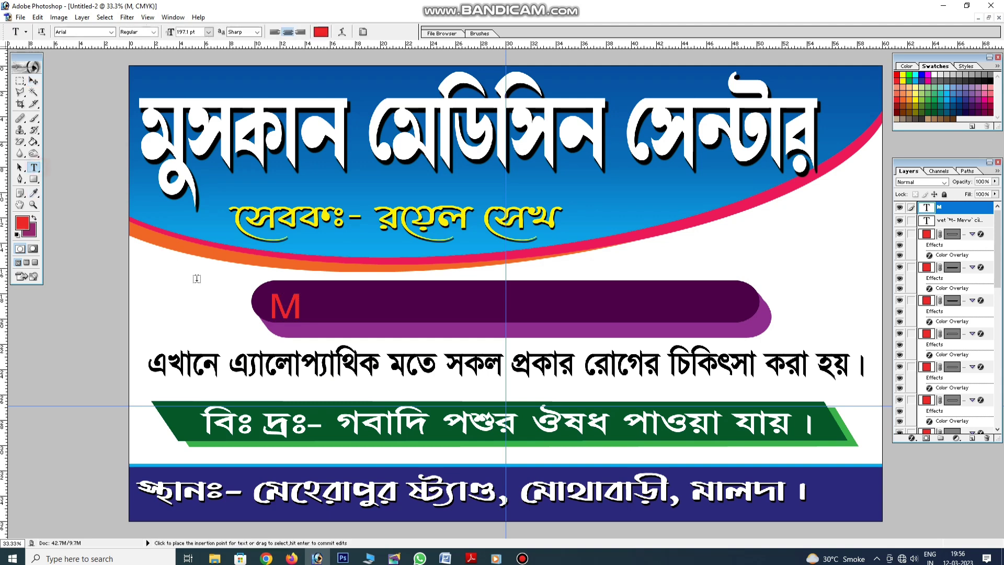
click(307, 308)
text(-)
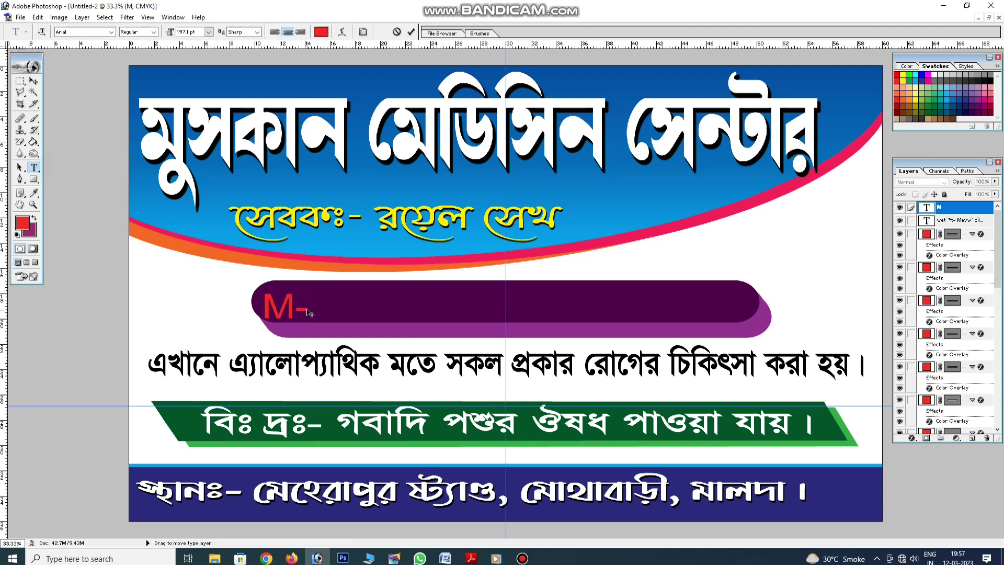
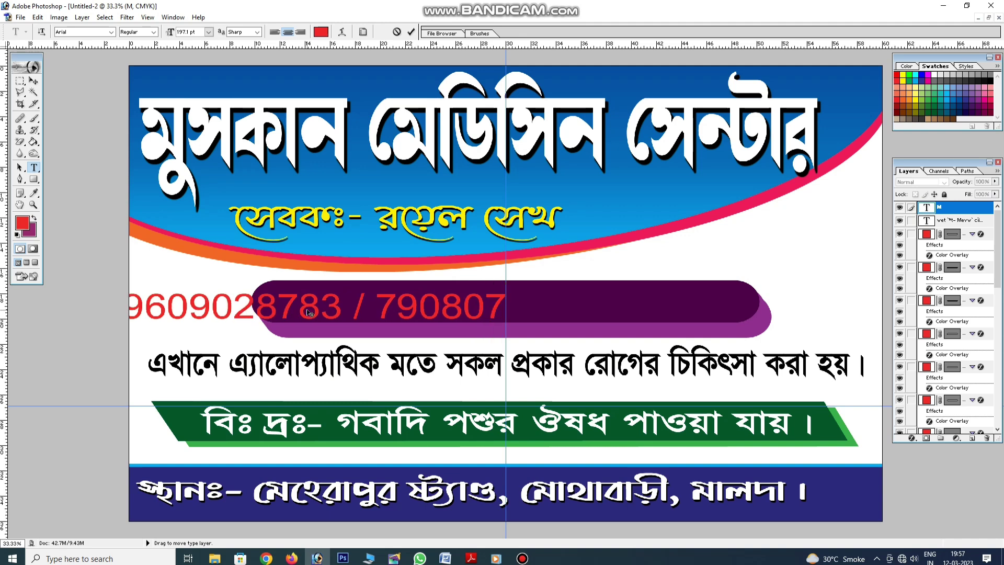
- Make the whole phone-number line white and Bold Italic
key(ctrl+a)
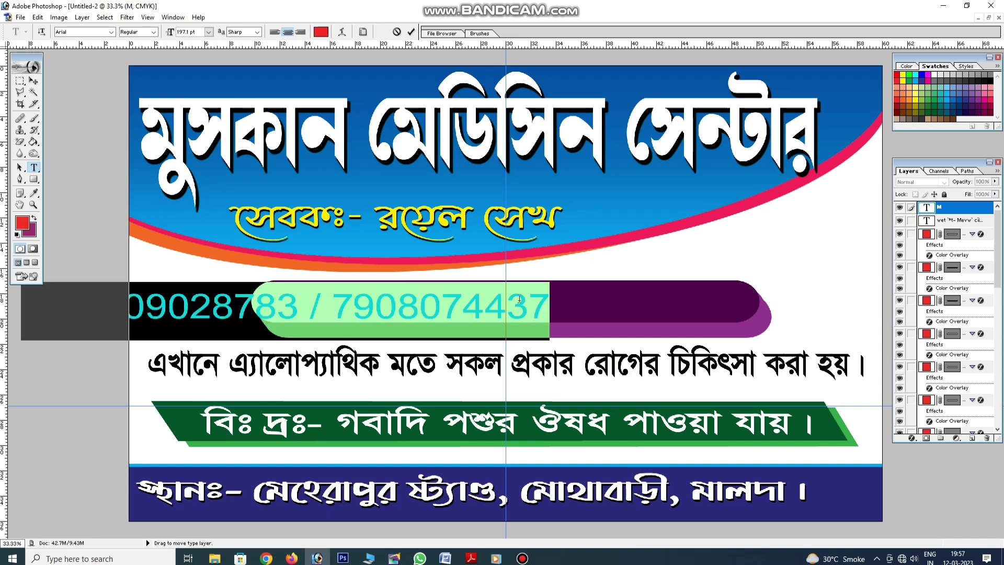
click(321, 32)
click(105, 432)
click(336, 287)
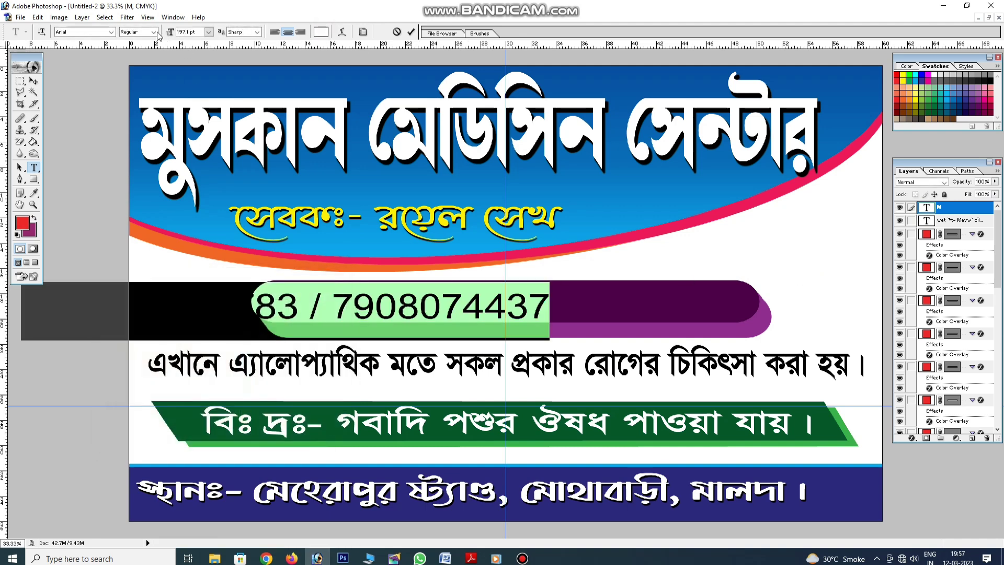
click(155, 32)
click(136, 67)
click(32, 81)
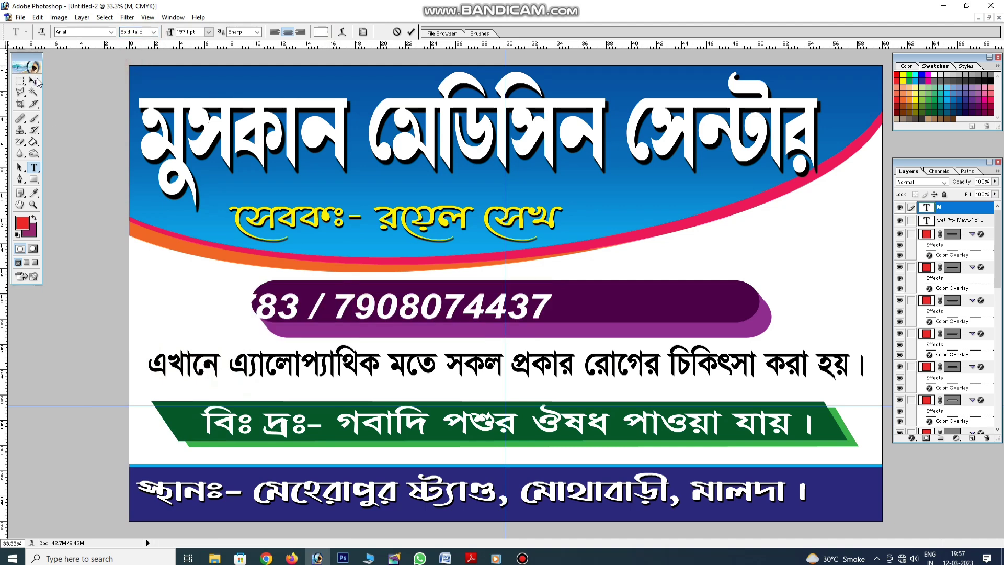
- Narrow the phone-number line with Free Transform so it fits the purple bar
key(ctrl+t)
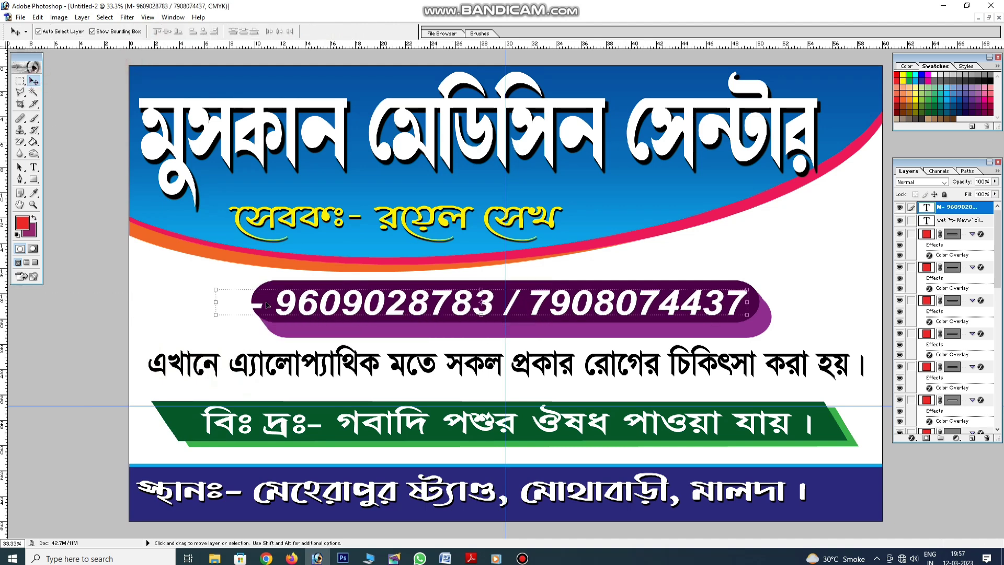
drag(214, 299, 265, 299)
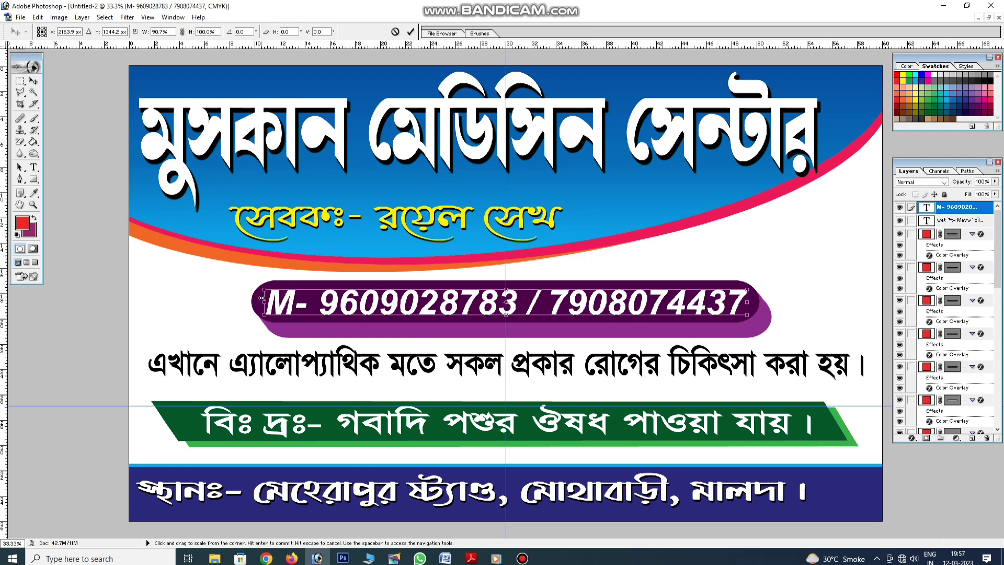
key(Return)
click(714, 249)
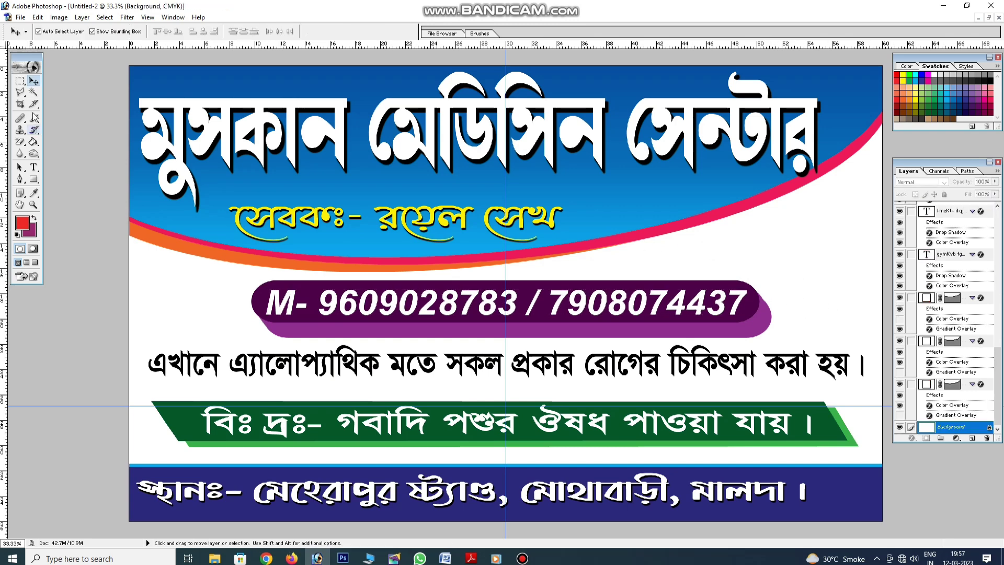
- Stroke the canvas-edge selection with a 5 px border in dark green sampled from the banner
key(m)
click(20, 82)
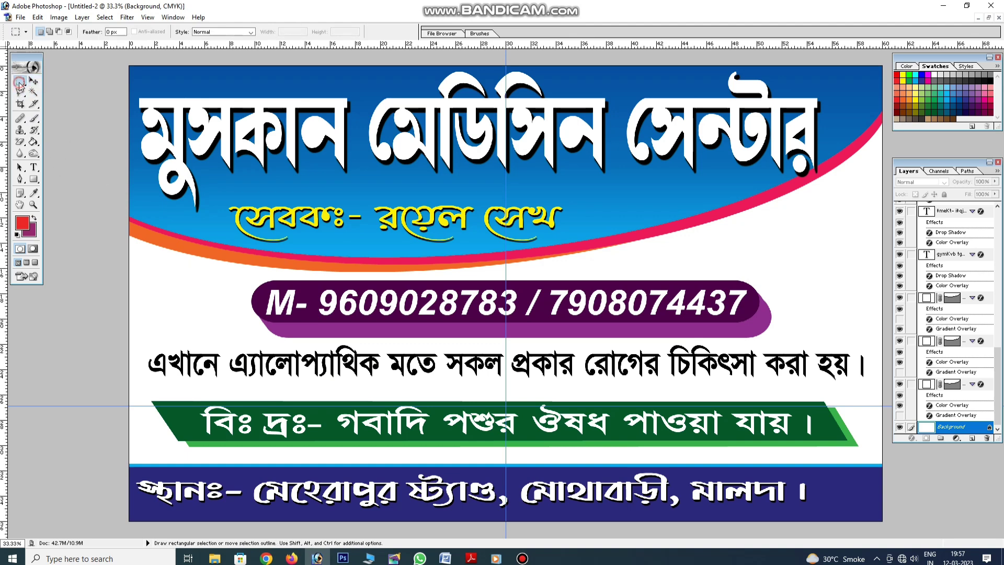
right_click(859, 221)
click(923, 390)
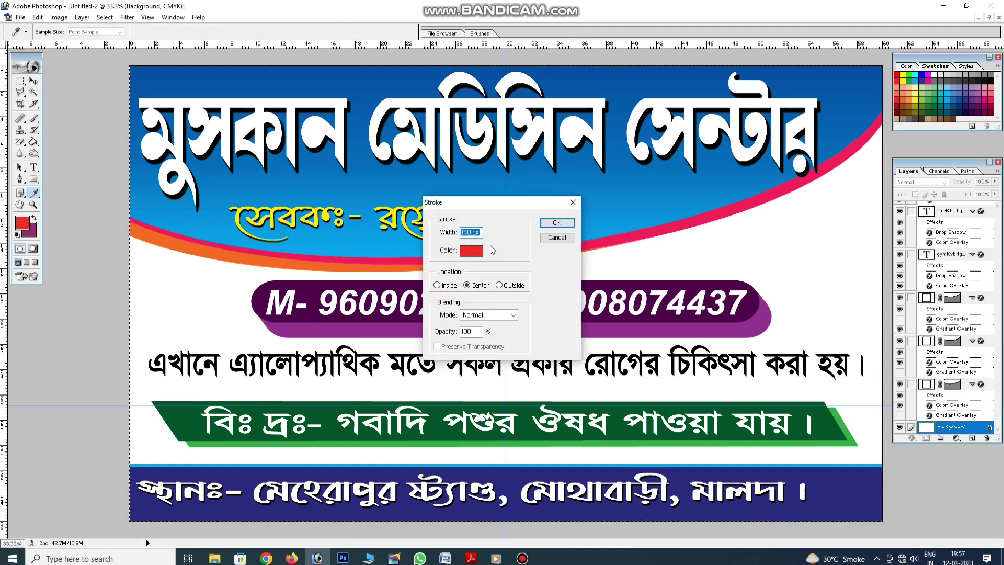
click(472, 252)
click(745, 296)
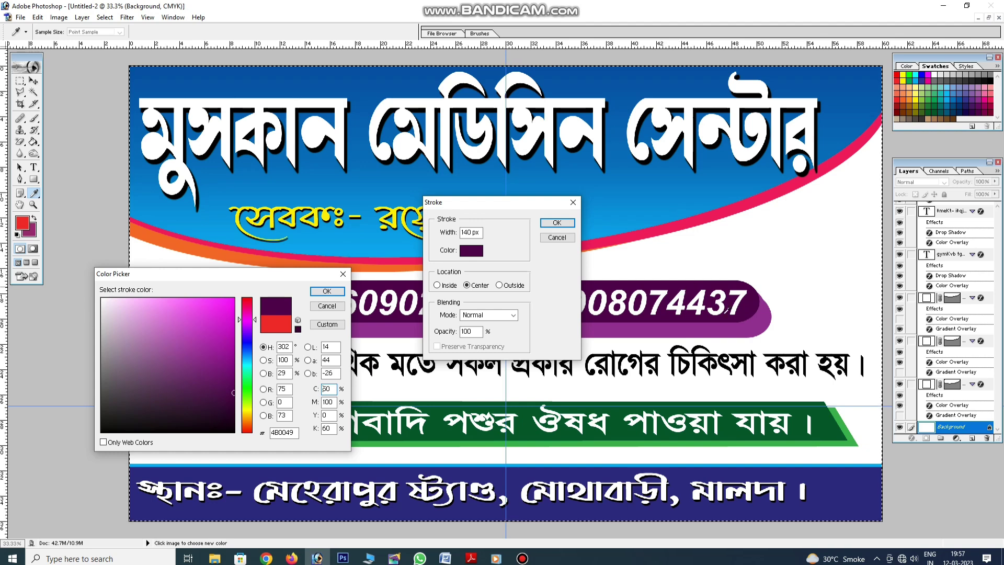
click(746, 419)
key(Return)
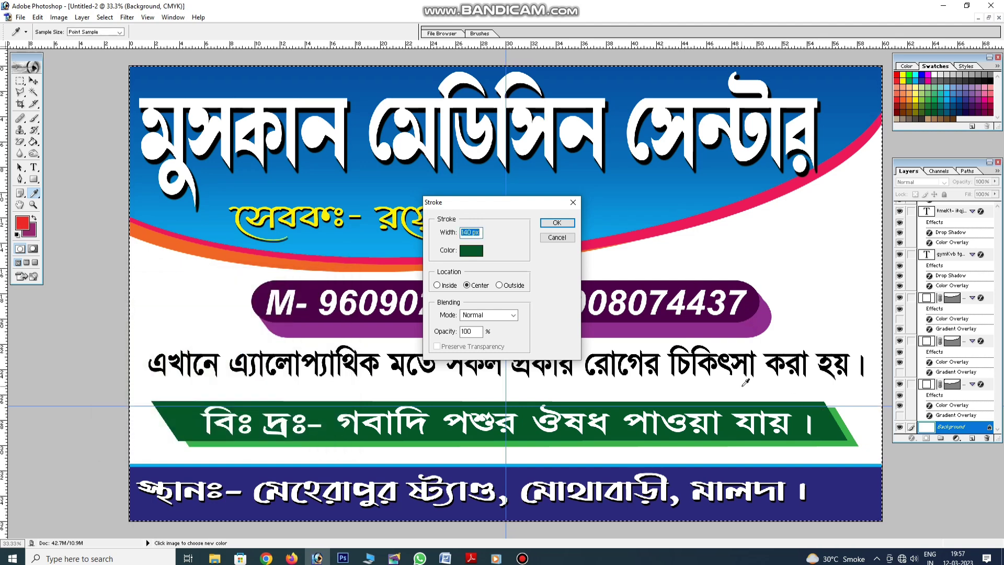
text(5)
key(Return)
- Minimize Photoshop and browse This PC into the PHOTOSHOP folder on the J: drive
key(m)
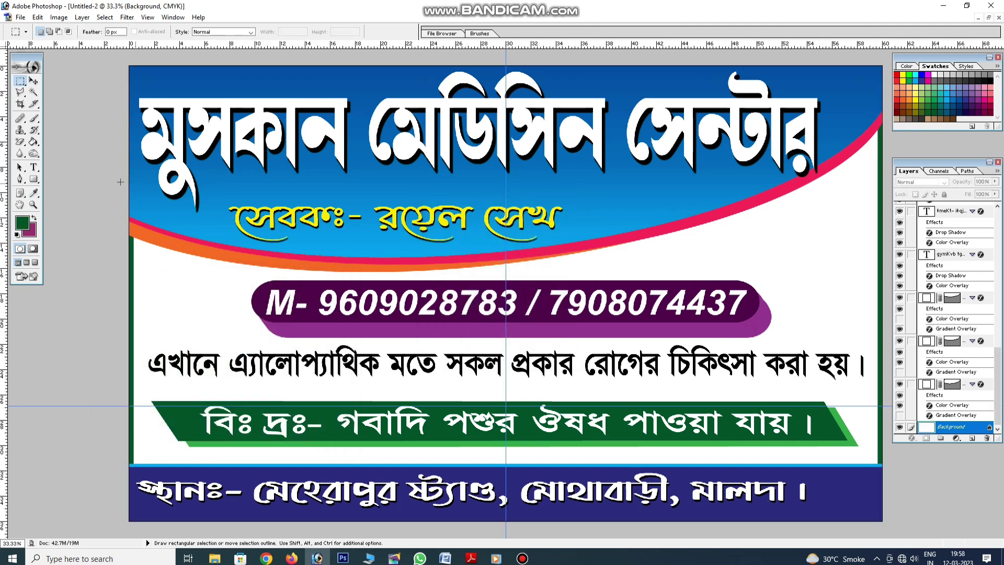
click(33, 81)
click(177, 282)
click(944, 5)
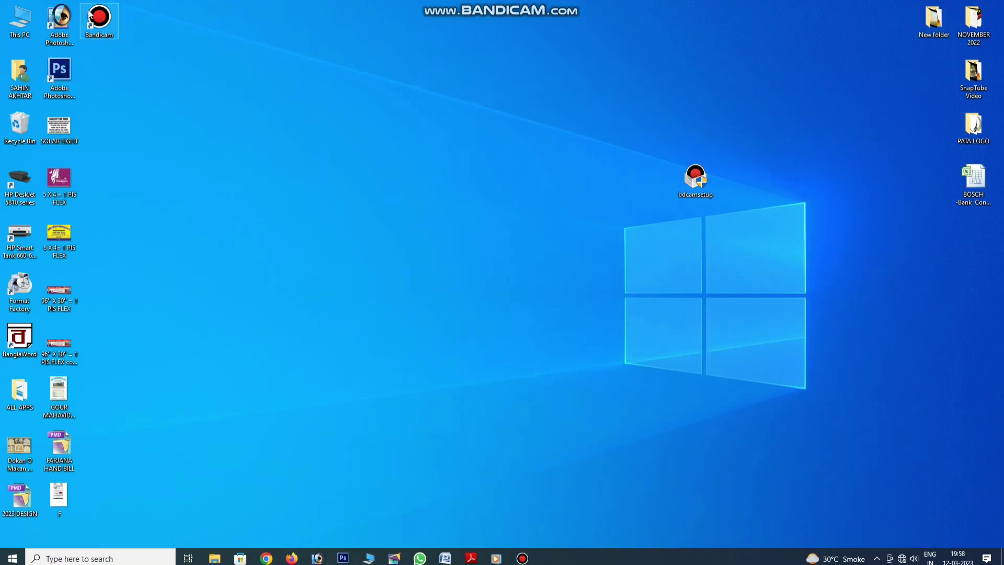
double_click(21, 21)
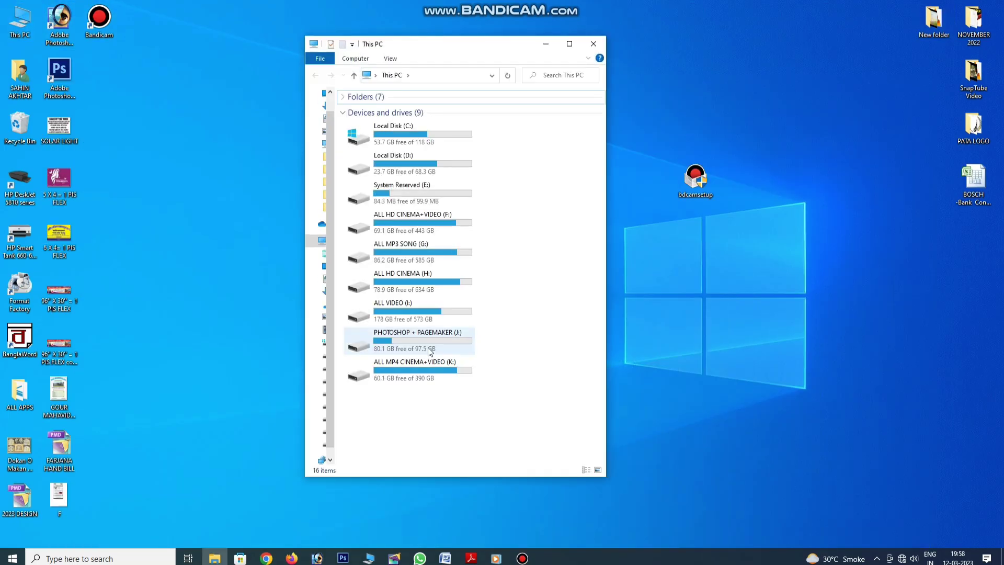
double_click(397, 340)
double_click(558, 127)
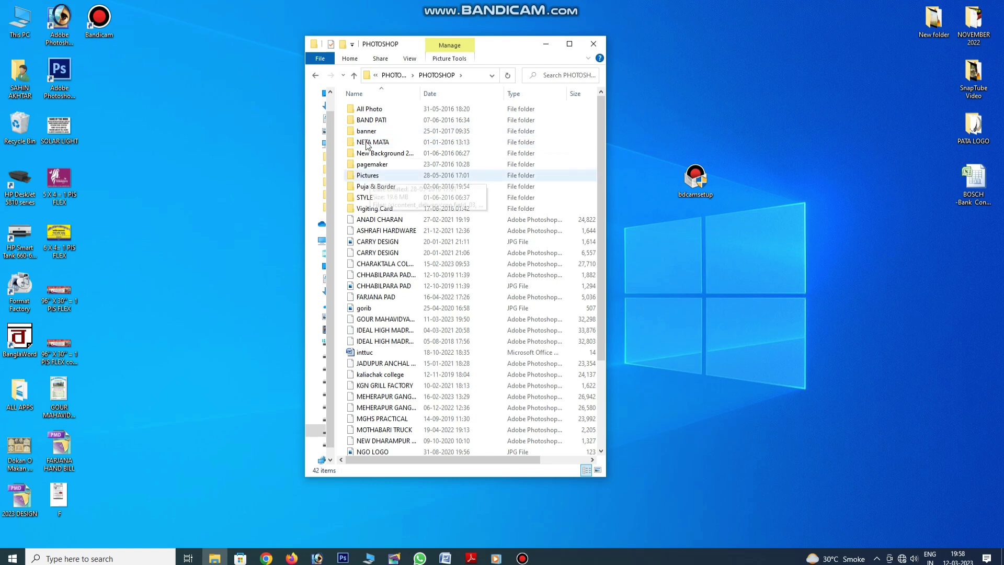
- Open All Photo\DOCTOR LOGO and drag the caduceus image onto Photoshop
double_click(387, 111)
click(392, 189)
click(390, 308)
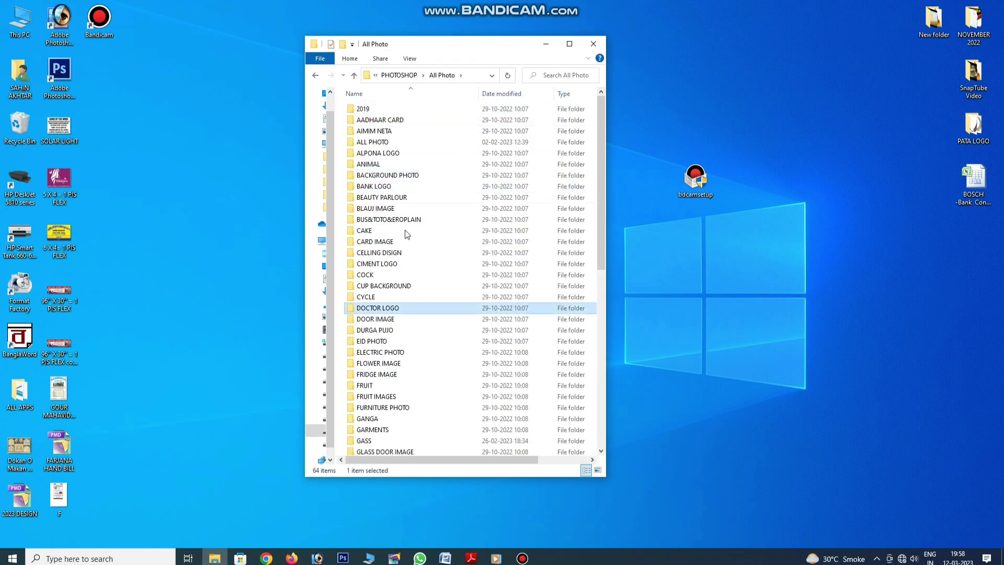
double_click(390, 308)
click(435, 119)
drag(435, 119, 60, 21)
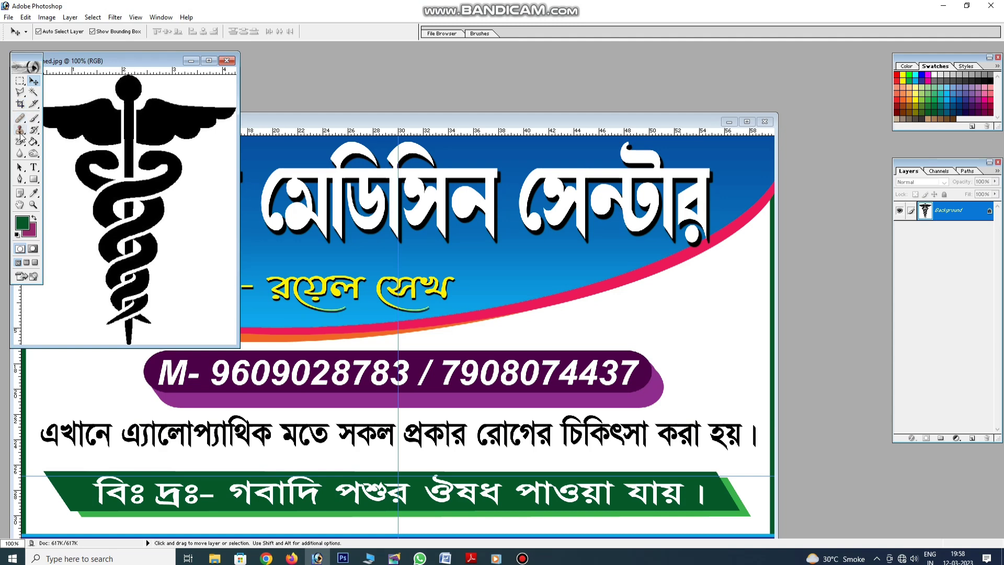
- Magic-erase the caduceus's white background, move it into the banner, and close the original unsaved
click(20, 141)
click(210, 314)
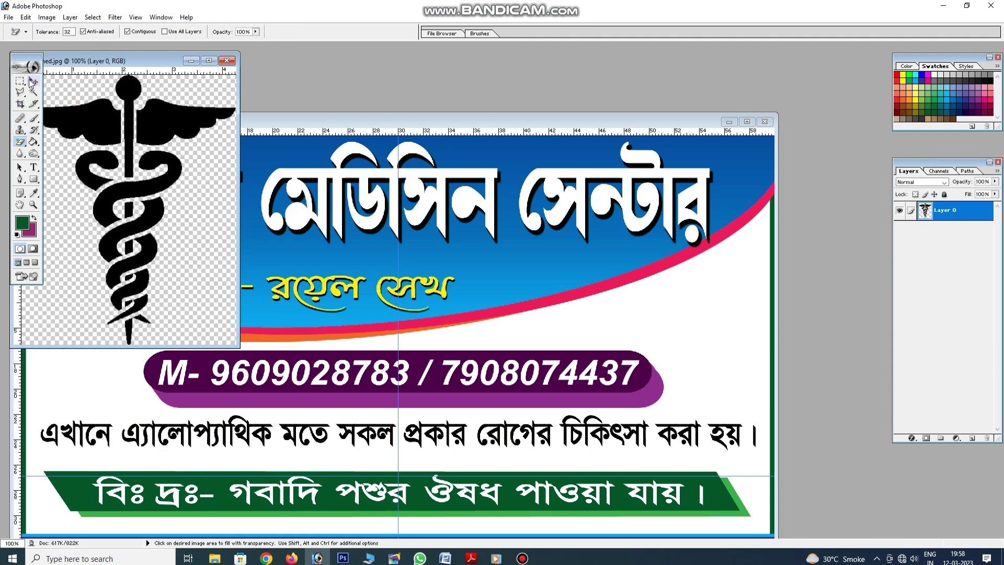
click(33, 81)
drag(144, 103, 675, 306)
click(226, 61)
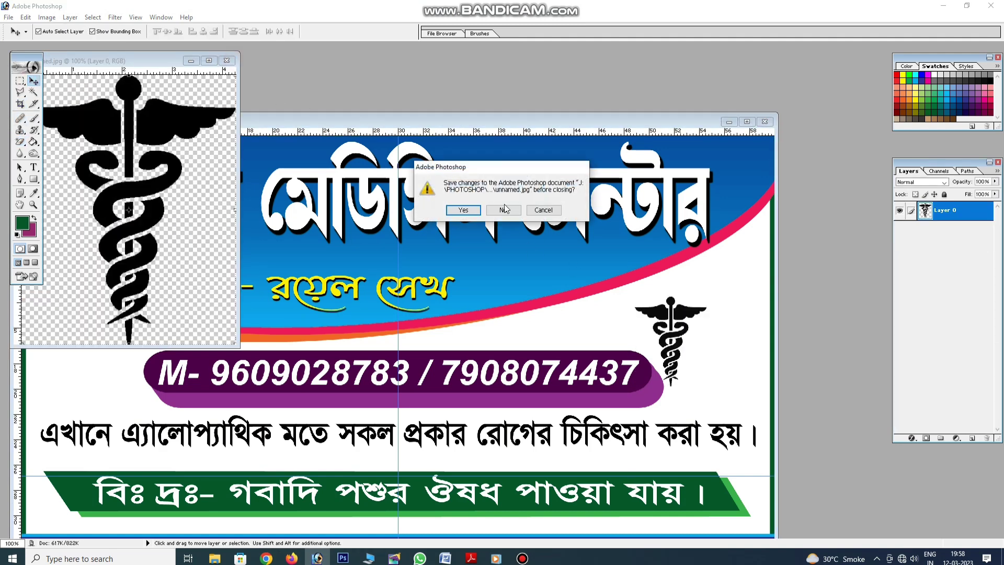
key(n)
- Enlarge the caduceus and position it near the banner's right edge
click(747, 122)
drag(784, 244, 820, 217)
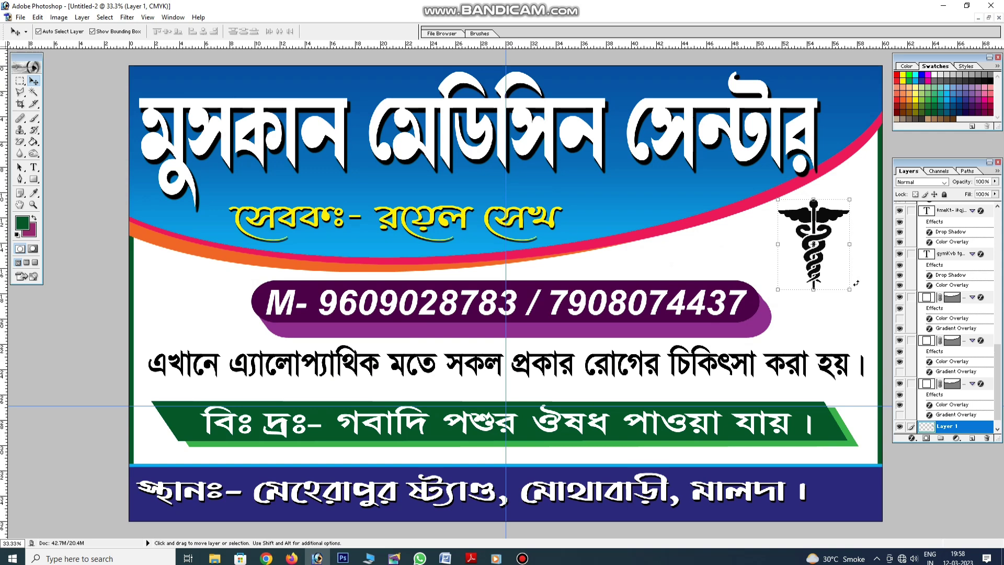
drag(852, 290, 890, 340)
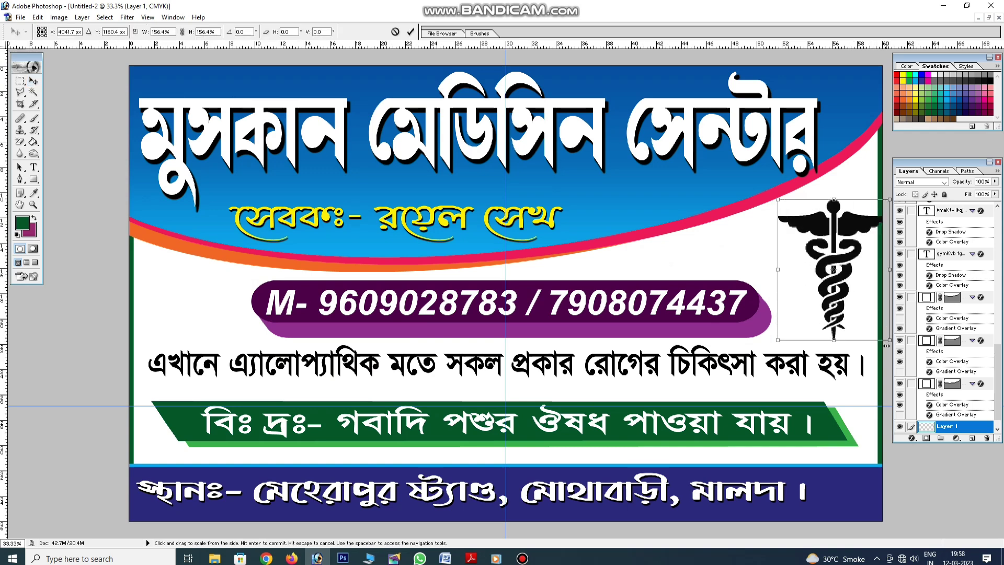
key(Return)
drag(851, 226, 834, 226)
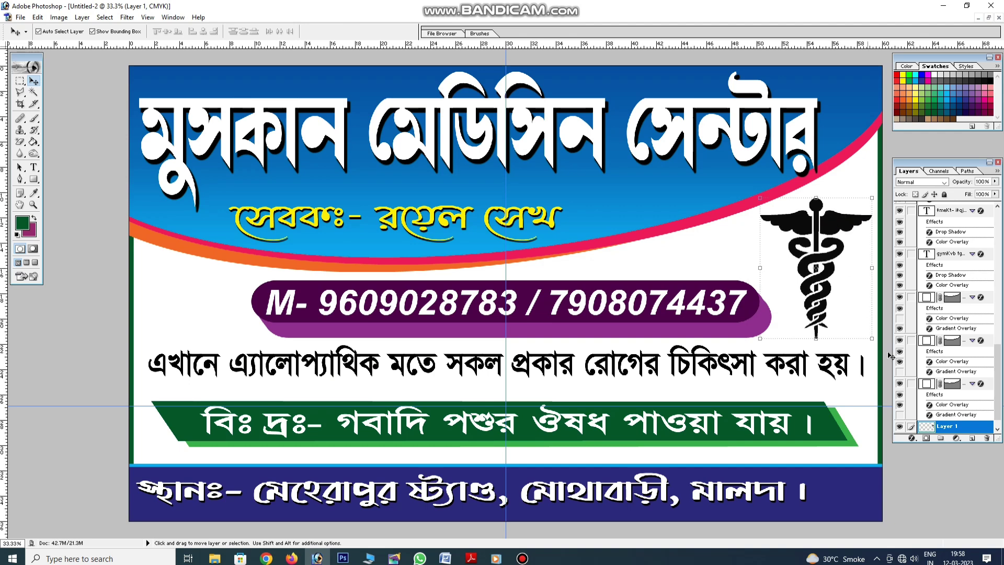
- Give the caduceus layer a dark green Color Overlay and a white Stroke
click(912, 438)
click(941, 406)
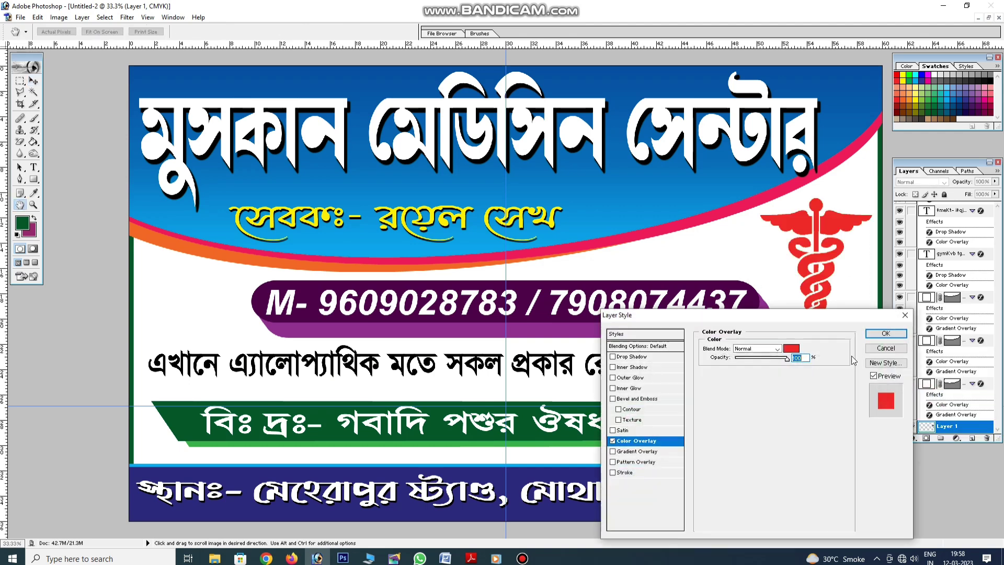
click(792, 348)
click(419, 424)
click(324, 292)
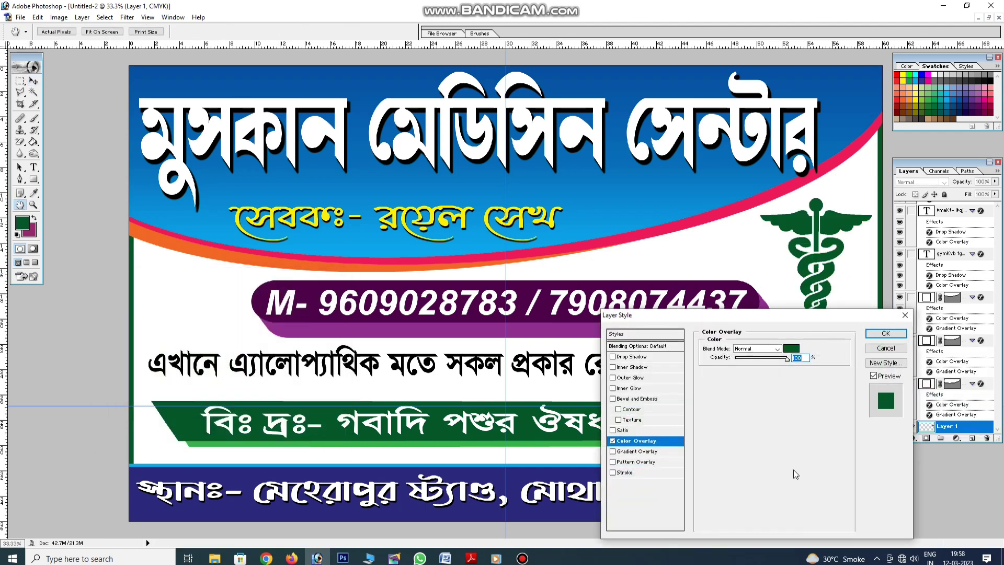
click(628, 472)
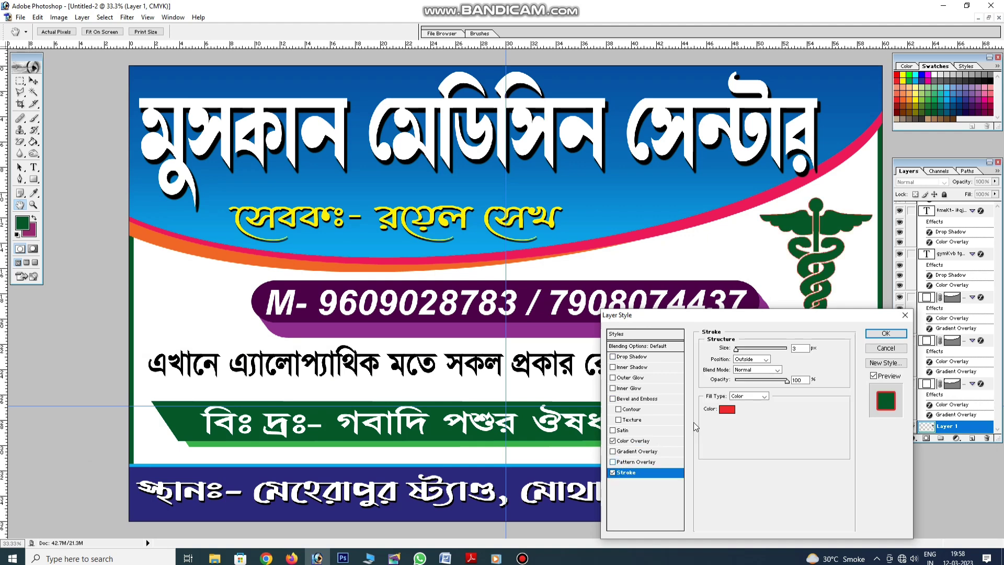
click(727, 409)
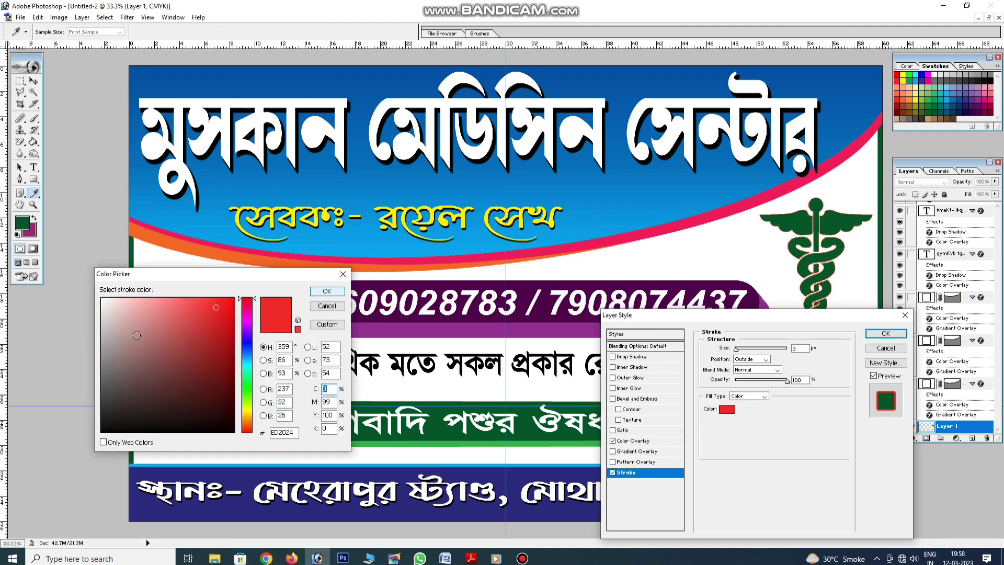
click(327, 292)
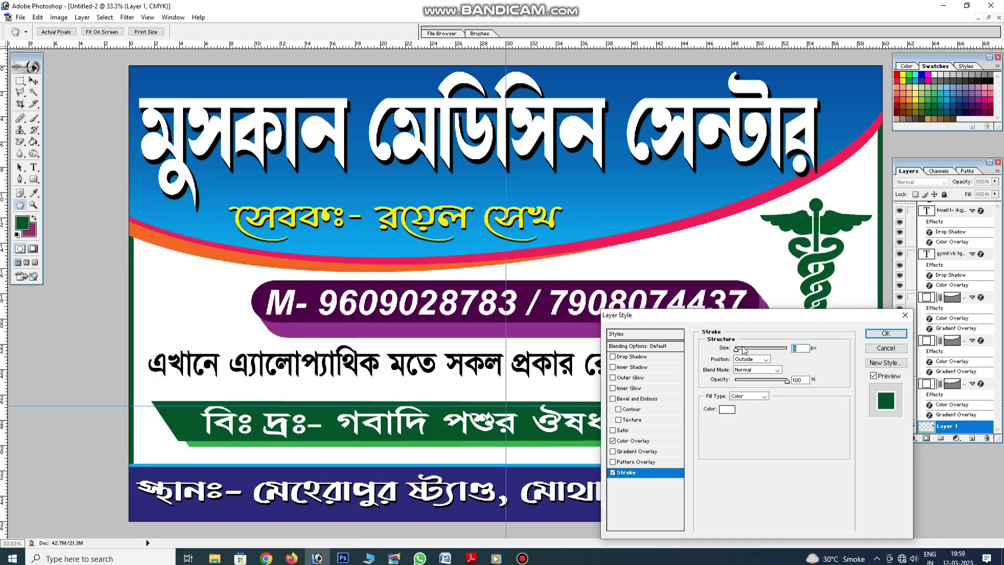
- Add a small, sharp Drop Shadow to the caduceus and apply the layer style
click(633, 356)
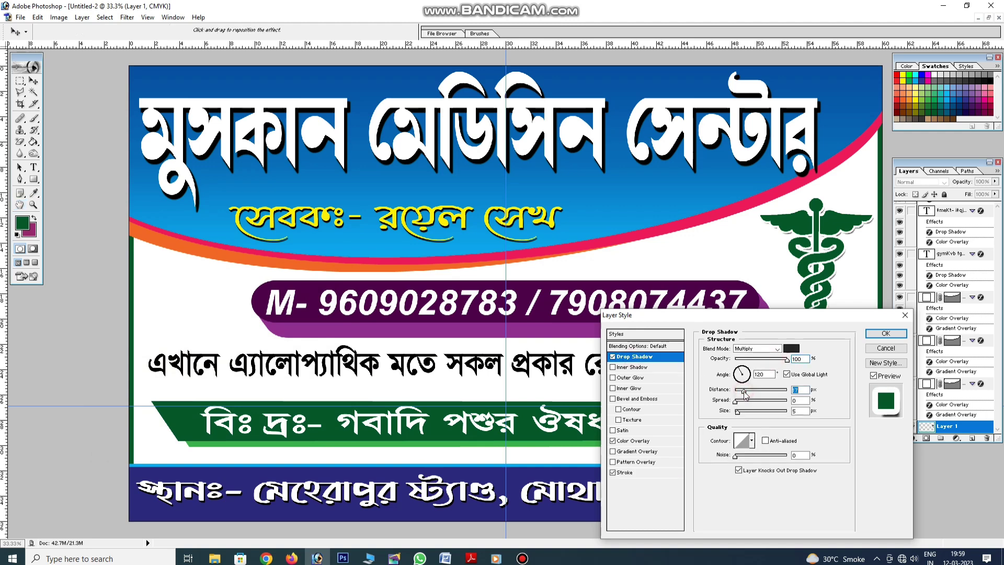
drag(752, 414, 752, 409)
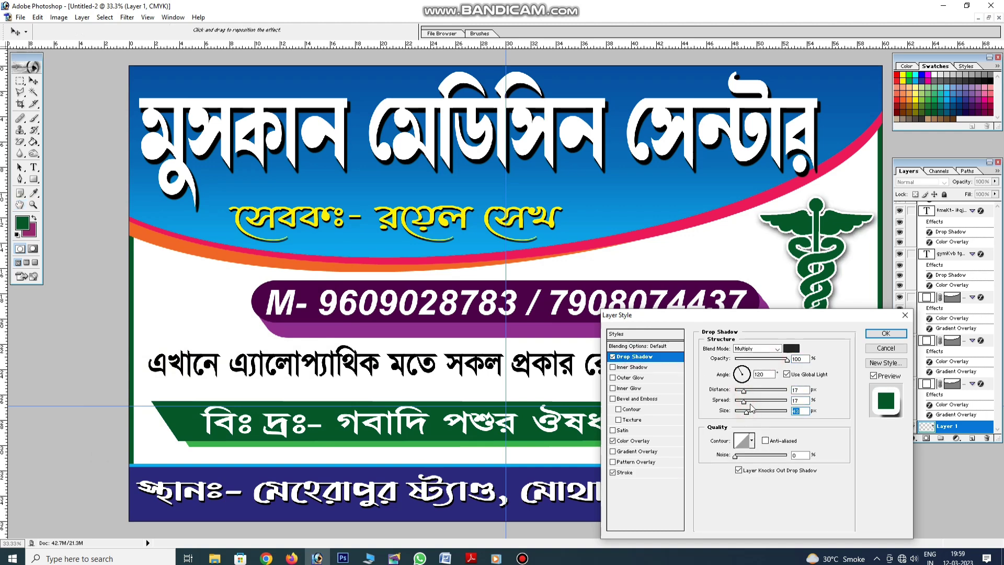
drag(814, 319, 584, 319)
mouse_move(511, 415)
mouse_down()
mouse_move(521, 394)
mouse_move(513, 413)
mouse_up()
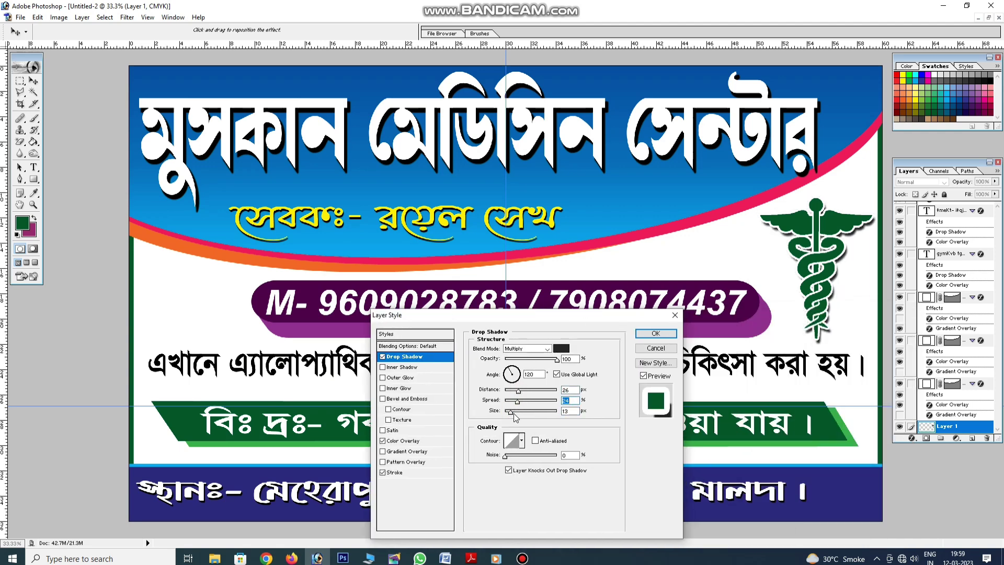
click(657, 333)
click(699, 251)
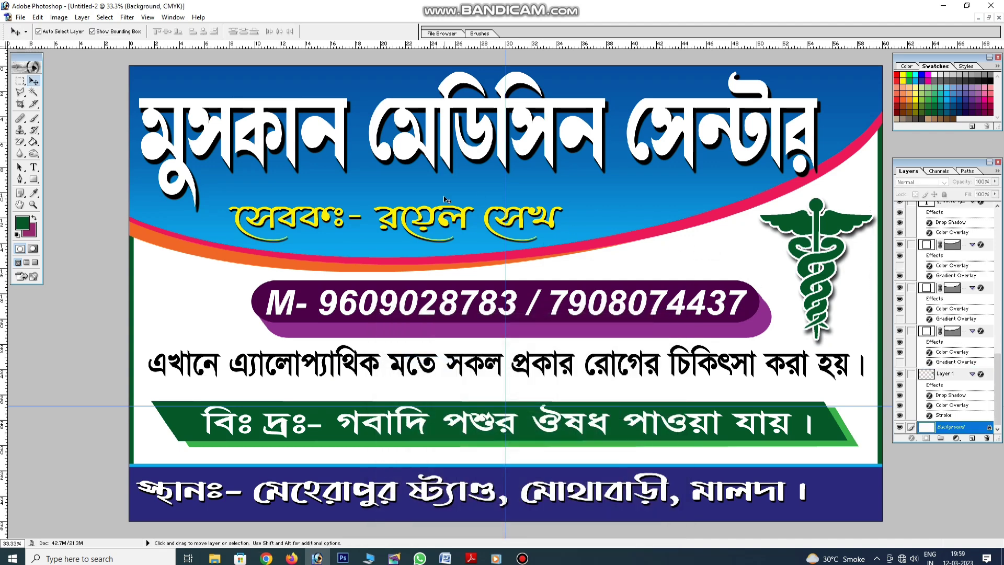
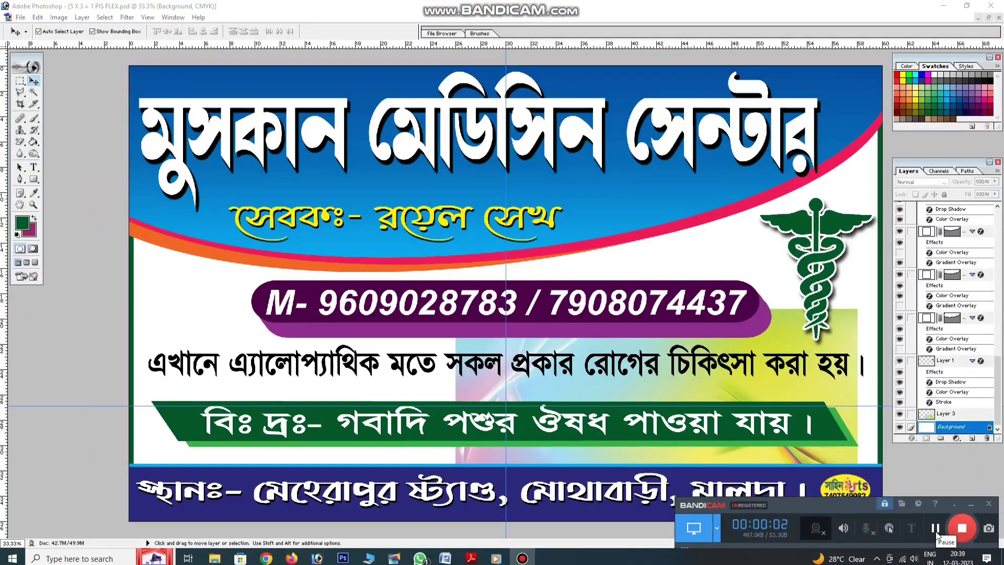
- Stretch the colourful abstract image on Layer 3 to the banner's top-left and bottom-right corners
click(518, 557)
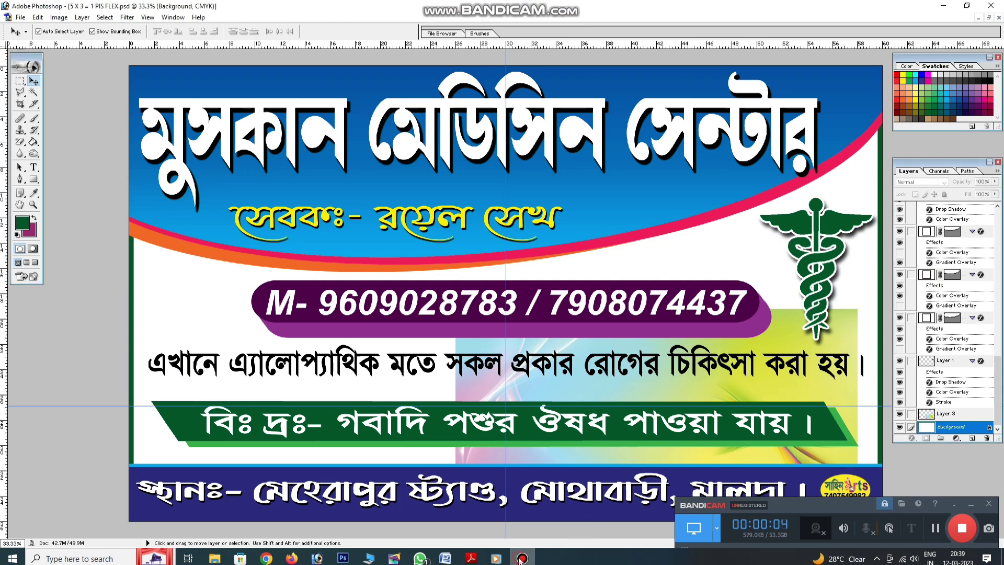
drag(771, 338, 570, 178)
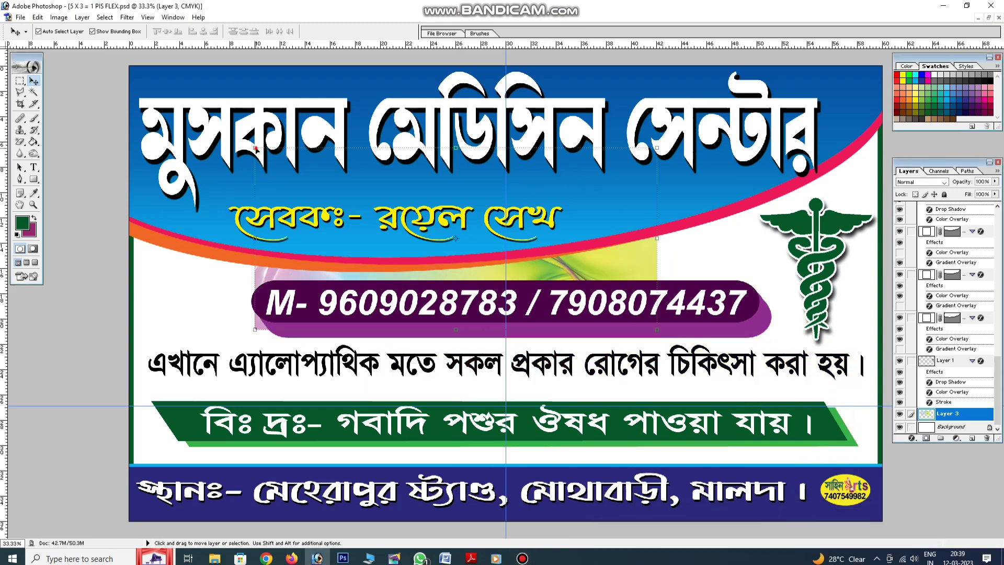
drag(256, 148, 215, 132)
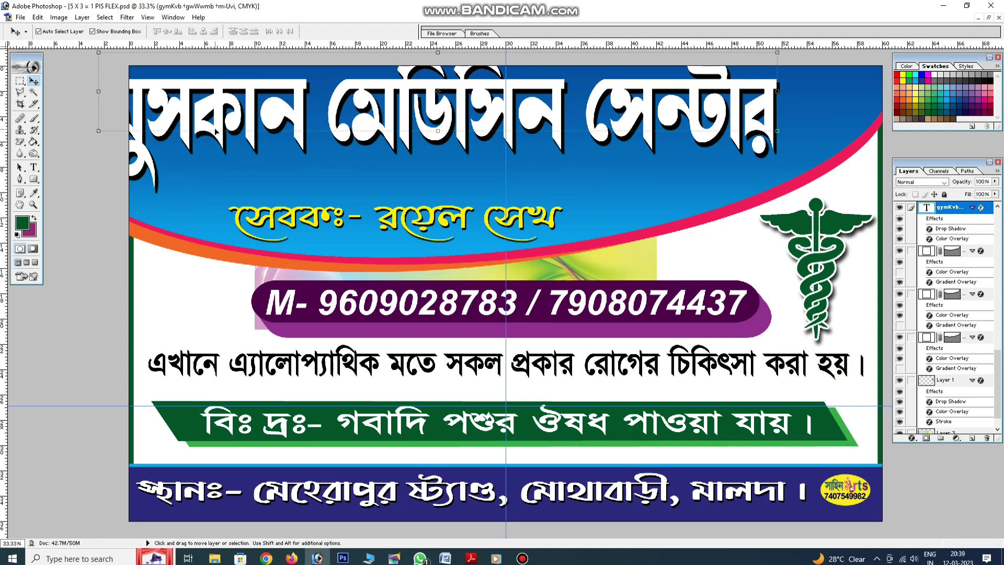
key(ctrl+z)
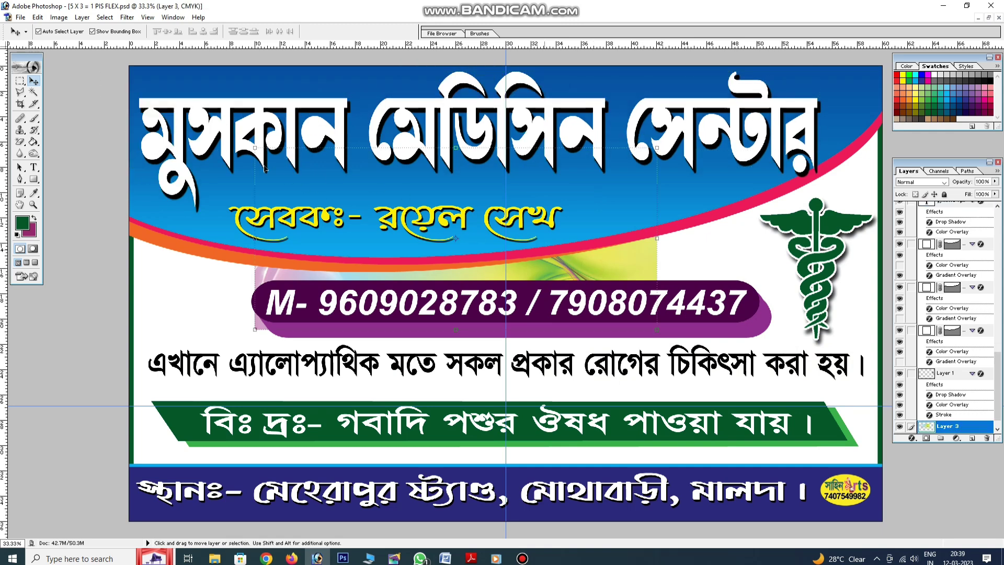
drag(255, 148, 129, 66)
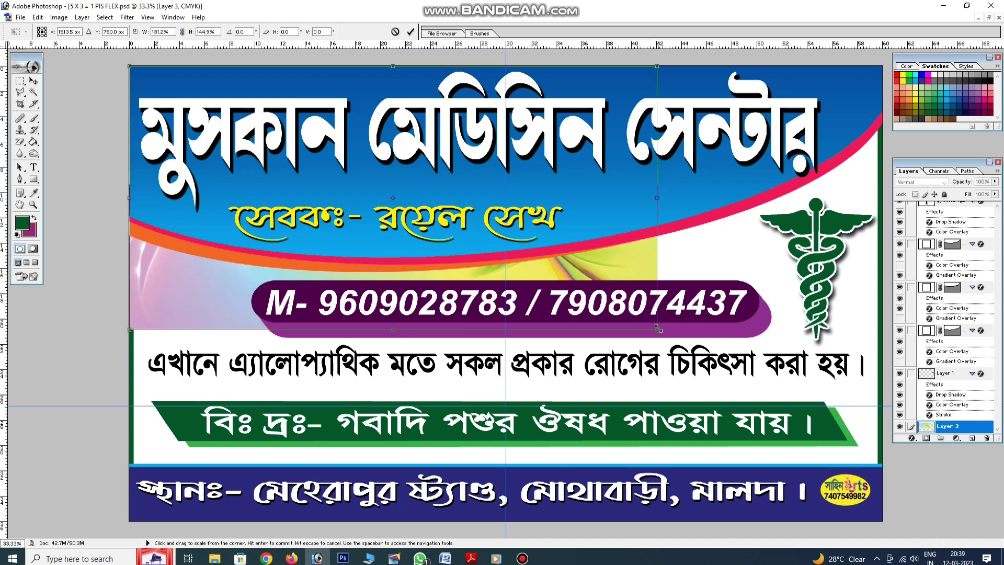
drag(800, 465, 884, 521)
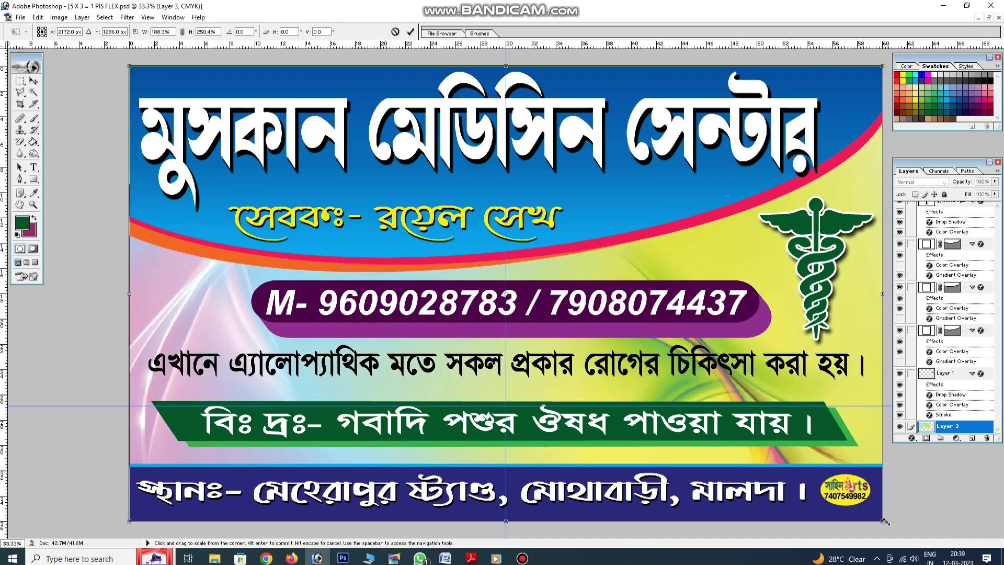
key(Return)
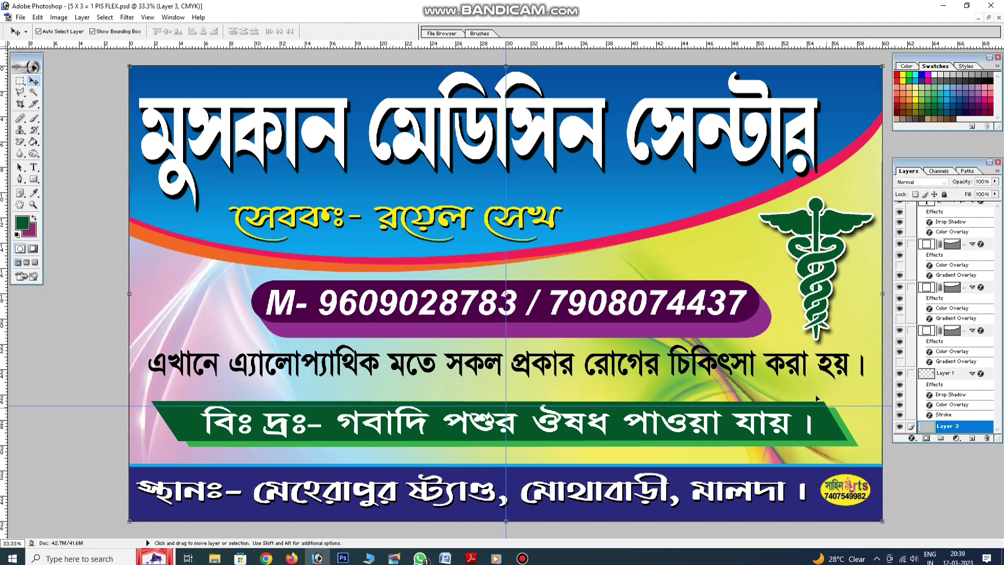
- Add a 10 px white (FFFFFF) stroke to the black Bengali treatment-description line
click(779, 361)
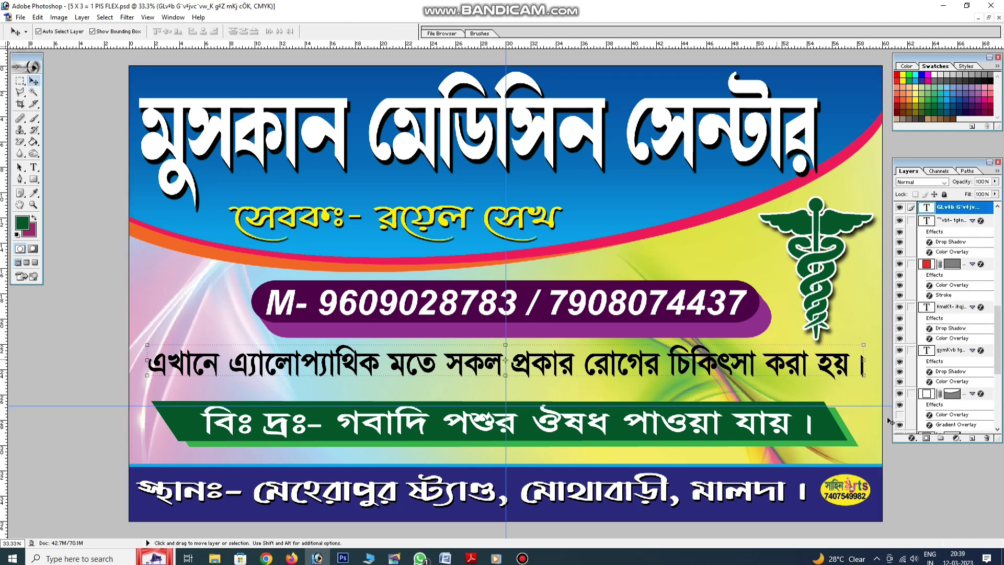
click(912, 438)
click(930, 428)
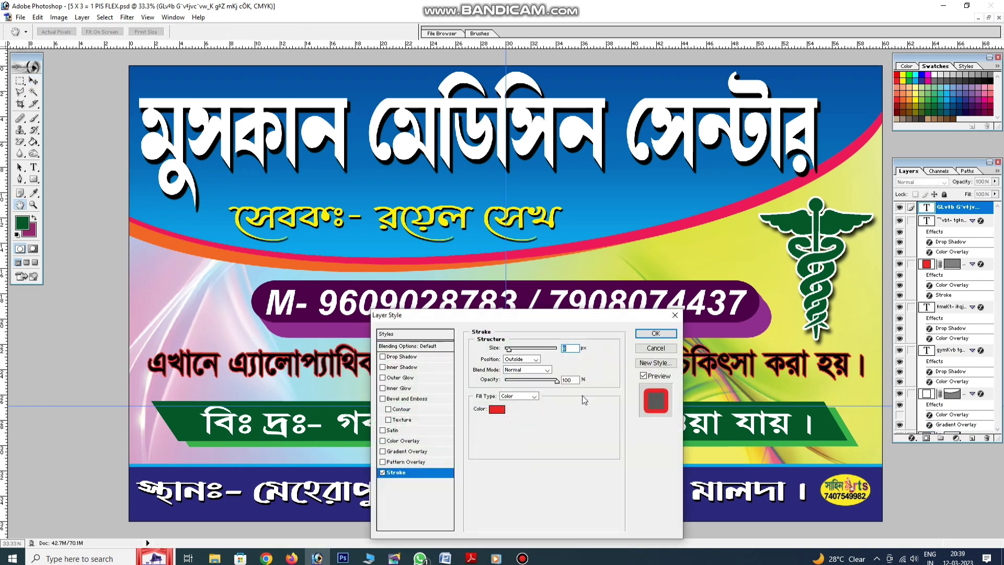
text(10)
click(497, 409)
click(102, 300)
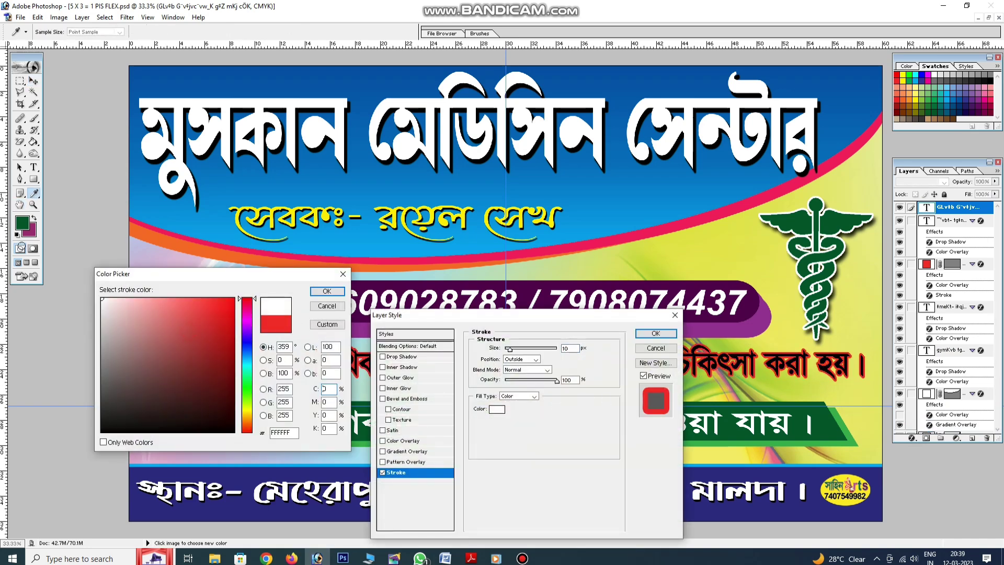
click(314, 291)
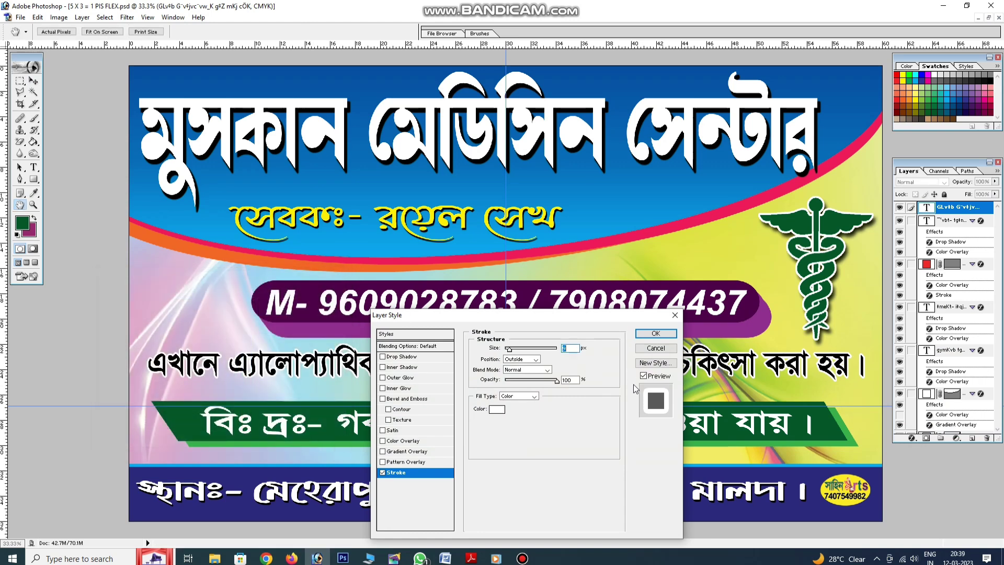
click(656, 333)
ctrl+click(707, 247)
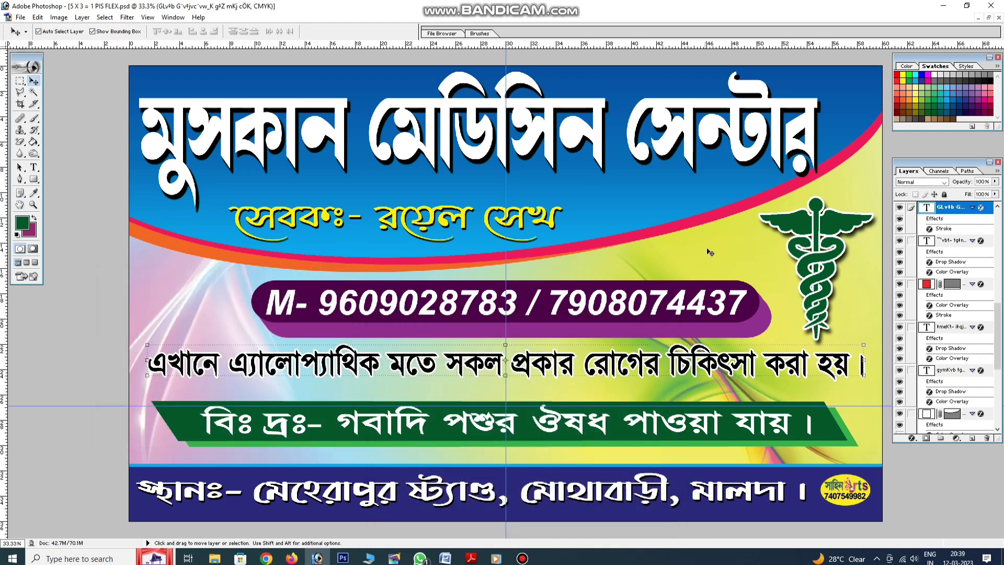
- Save a JPEG copy of the banner, overwriting the existing Desktop file
key(ctrl+shift+s)
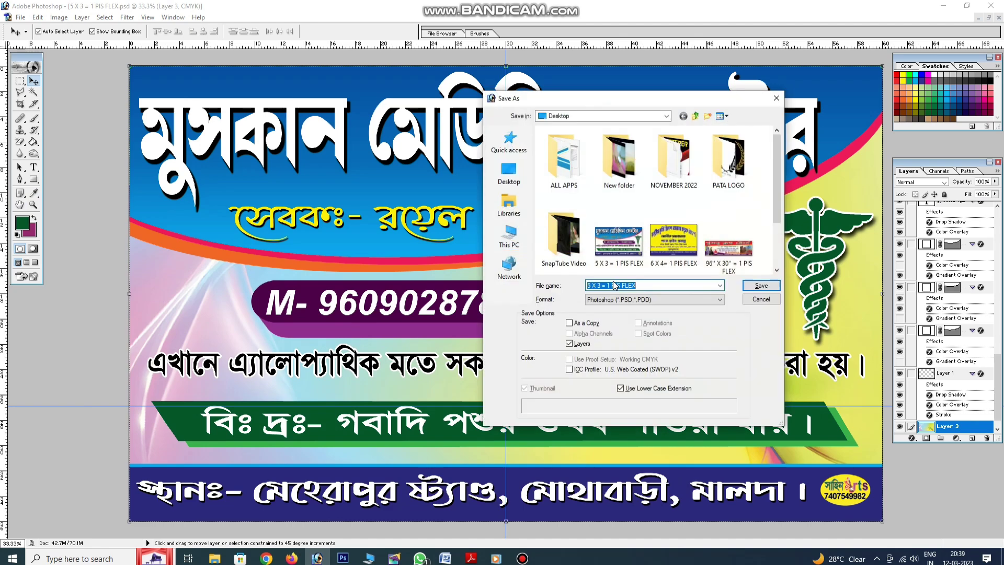
key(Return)
key(Return)
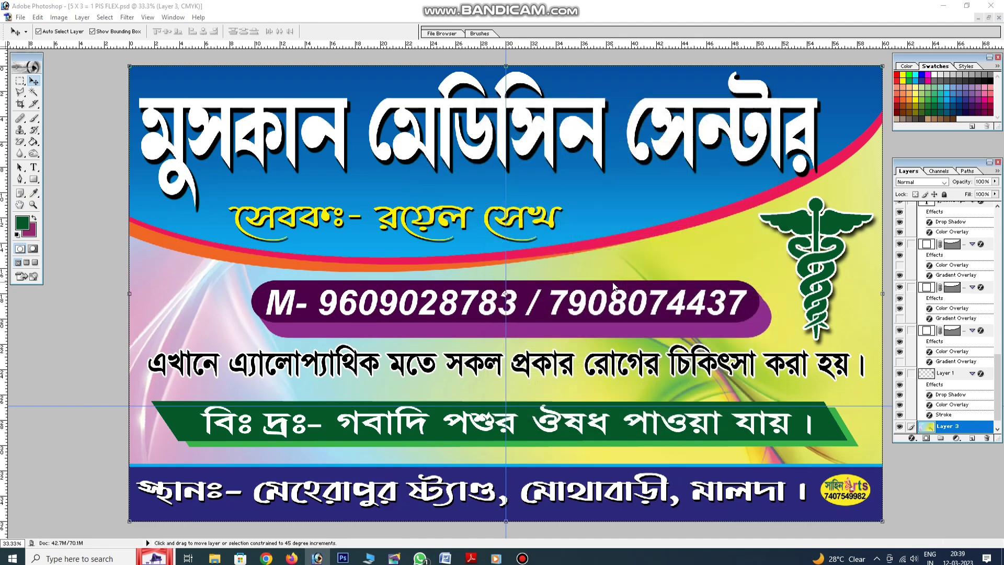
key(ctrl+shift+s)
key(Down)
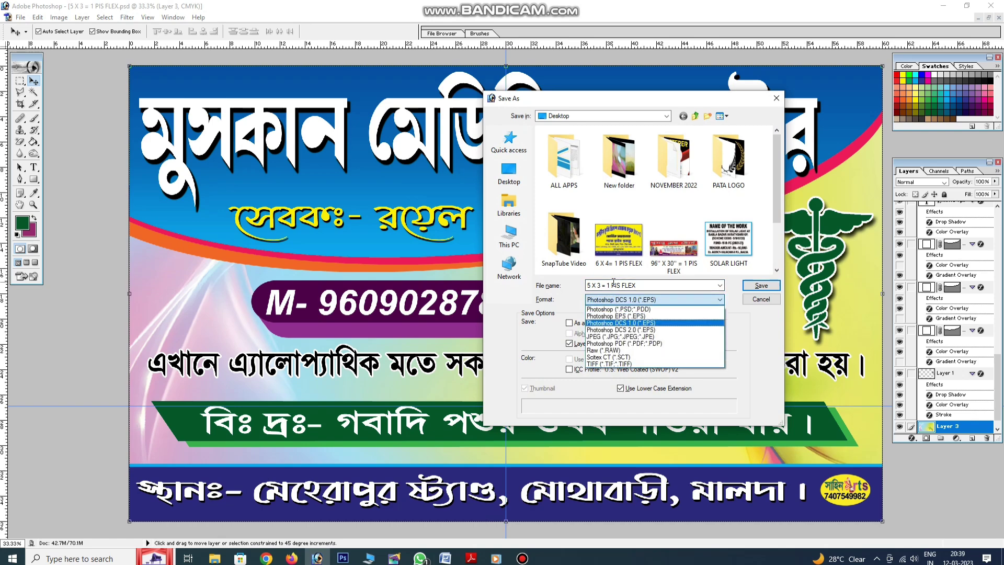
key(Down)
key(Down)
key(Return)
key(Return)
key(Return)
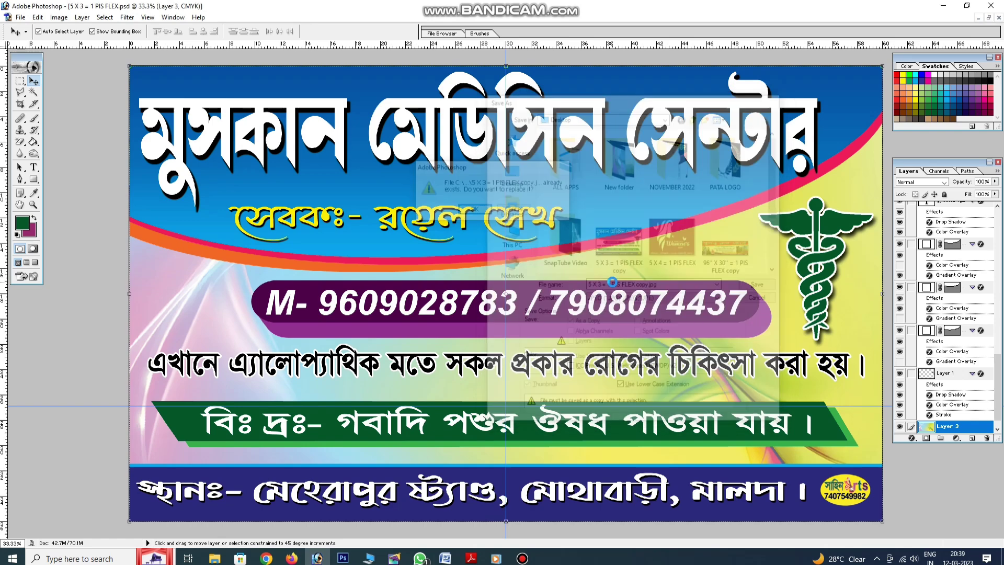
key(Return)
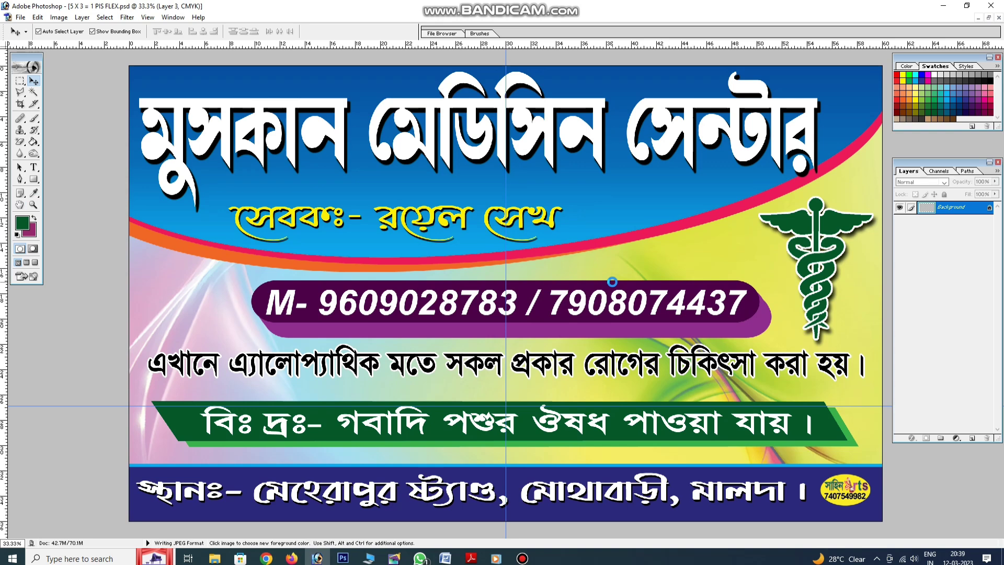